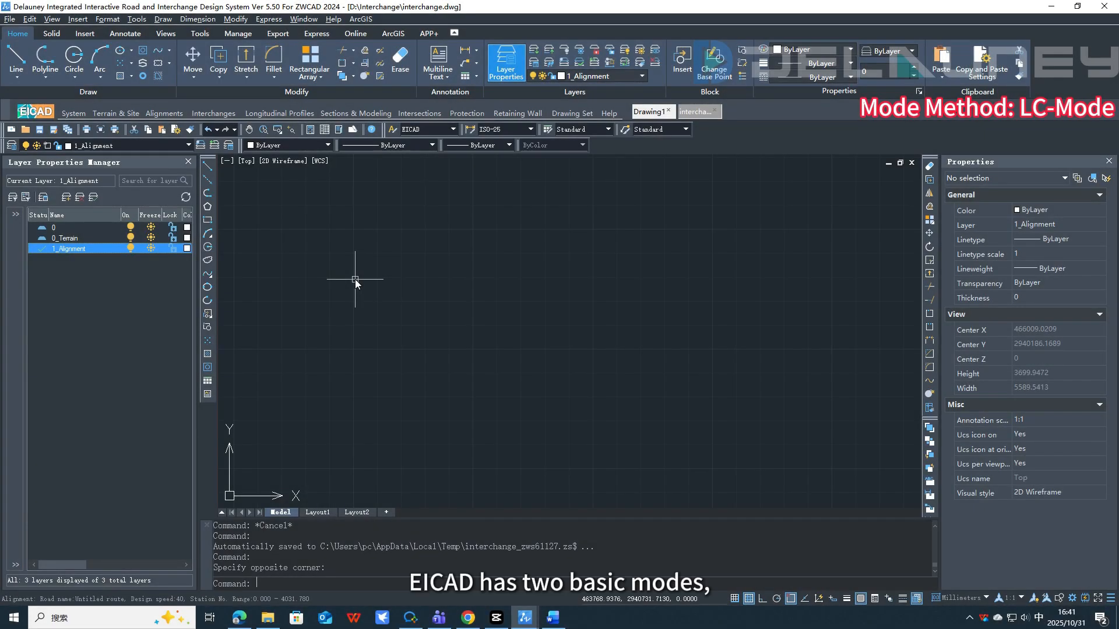
Step: Draw a single sloping line segment in the drawing area
{"action": "left_click", "coordinate": [16, 59]}
{"action": "left_click", "coordinate": [321, 360]}
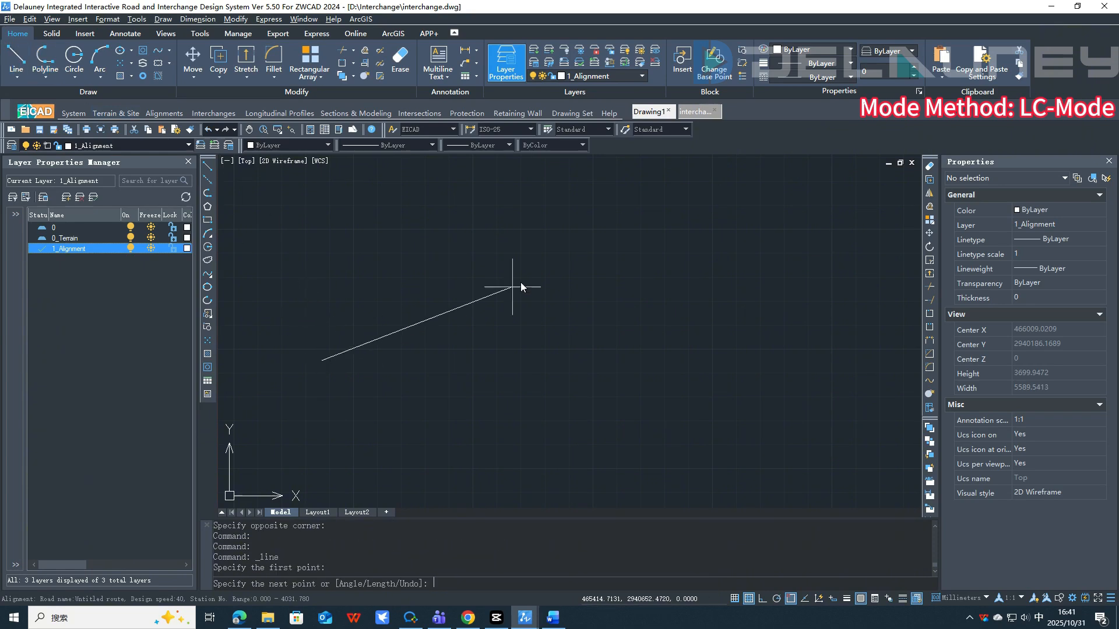
{"action": "left_click", "coordinate": [585, 240]}
{"action": "key", "text": "Escape"}
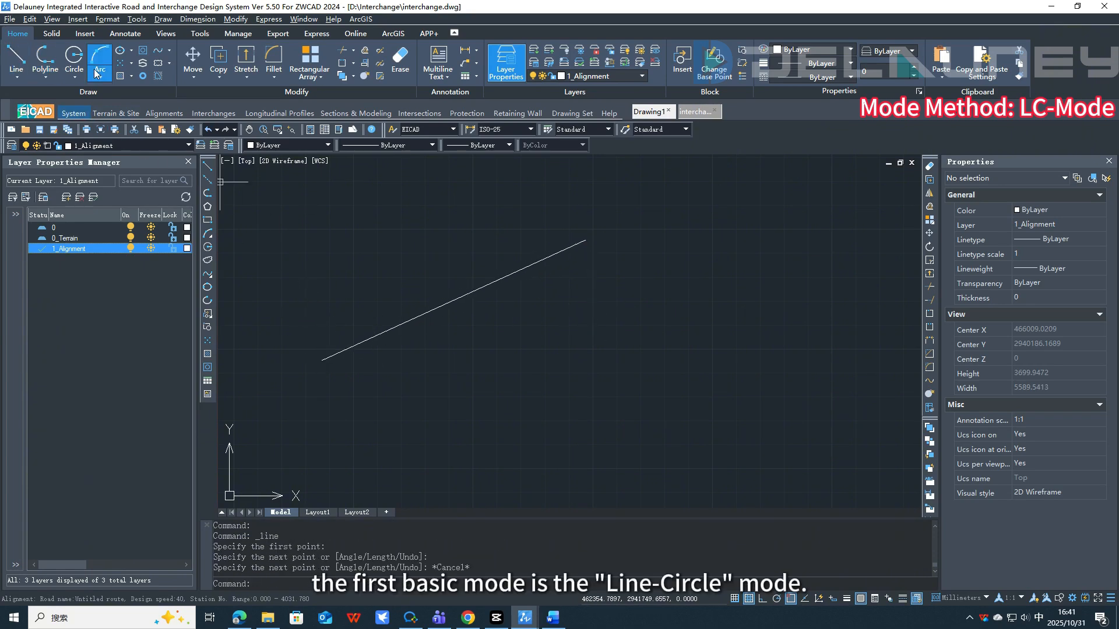
Step: Draw a circle to the right of the line and shift it slightly using its centre grip
{"action": "left_click", "coordinate": [74, 58]}
{"action": "left_click", "coordinate": [714, 367]}
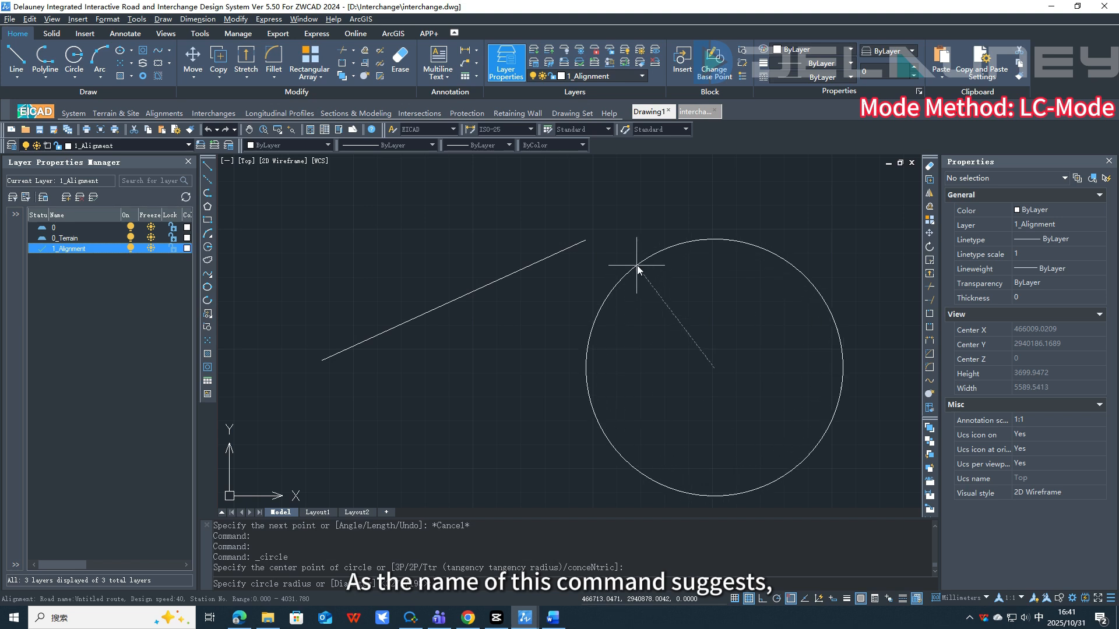
{"action": "left_click", "coordinate": [645, 280]}
{"action": "left_click", "coordinate": [648, 280]}
{"action": "left_click", "coordinate": [714, 368]}
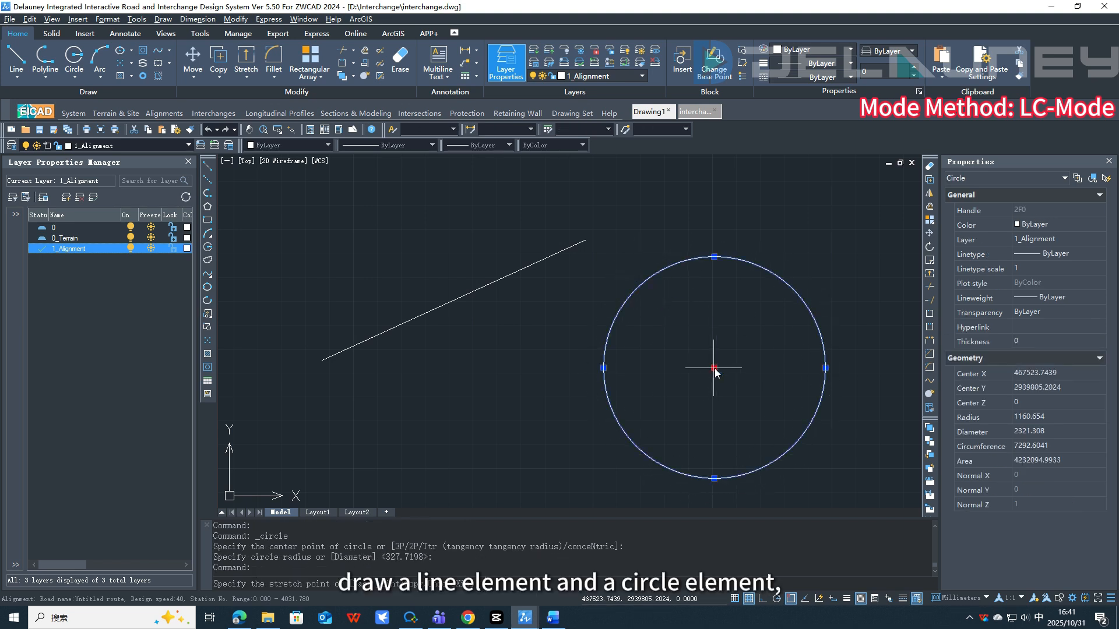
{"action": "left_click", "coordinate": [679, 348]}
{"action": "key", "text": "Escape"}
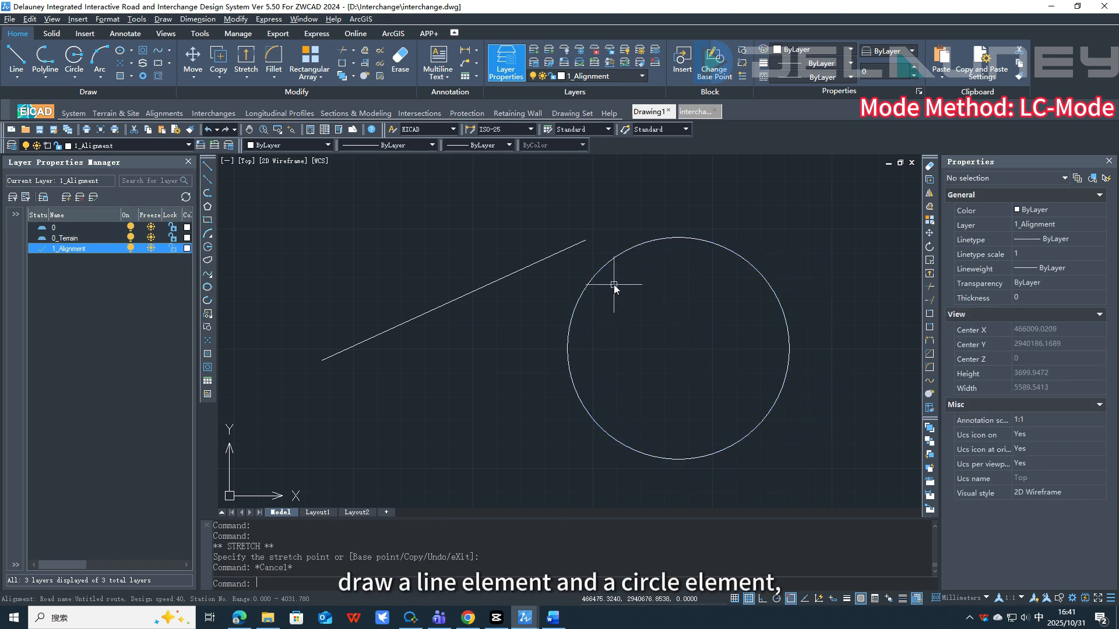
Step: Start the Basic Mode: Line-Circle command and select the line and the circle
{"action": "left_click", "coordinate": [222, 115]}
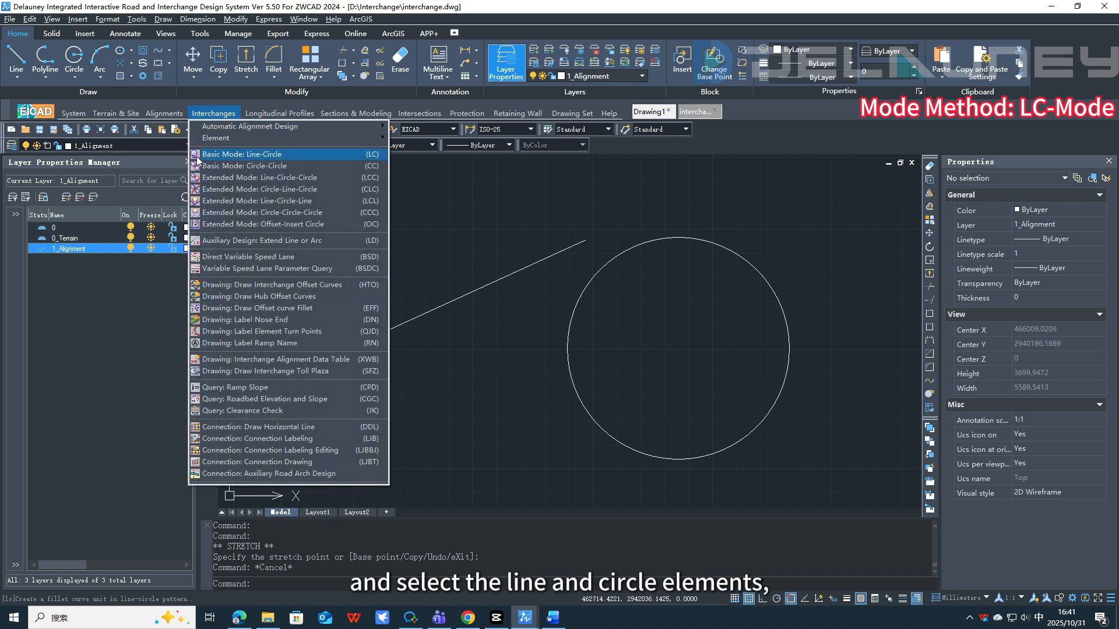
{"action": "left_click", "coordinate": [279, 155]}
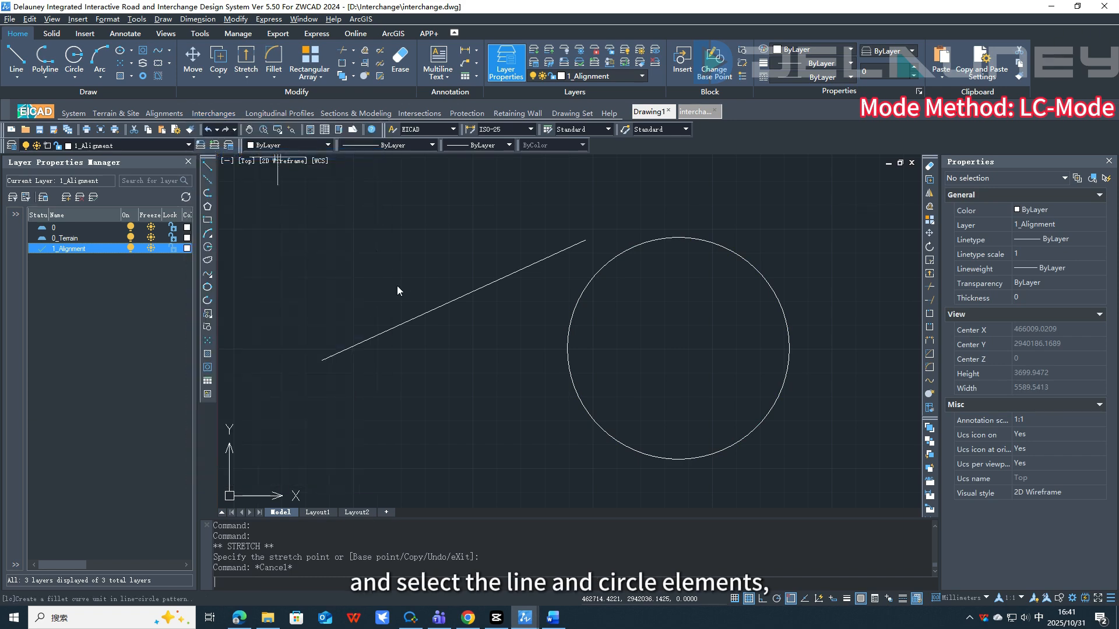
{"action": "left_click", "coordinate": [409, 324]}
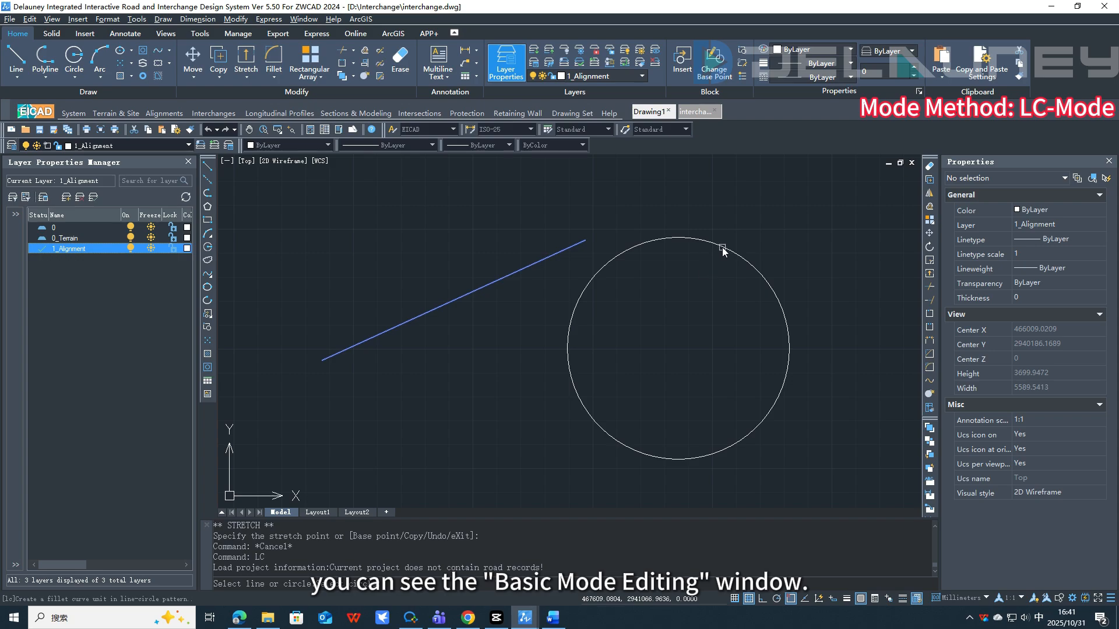
{"action": "left_click", "coordinate": [722, 247]}
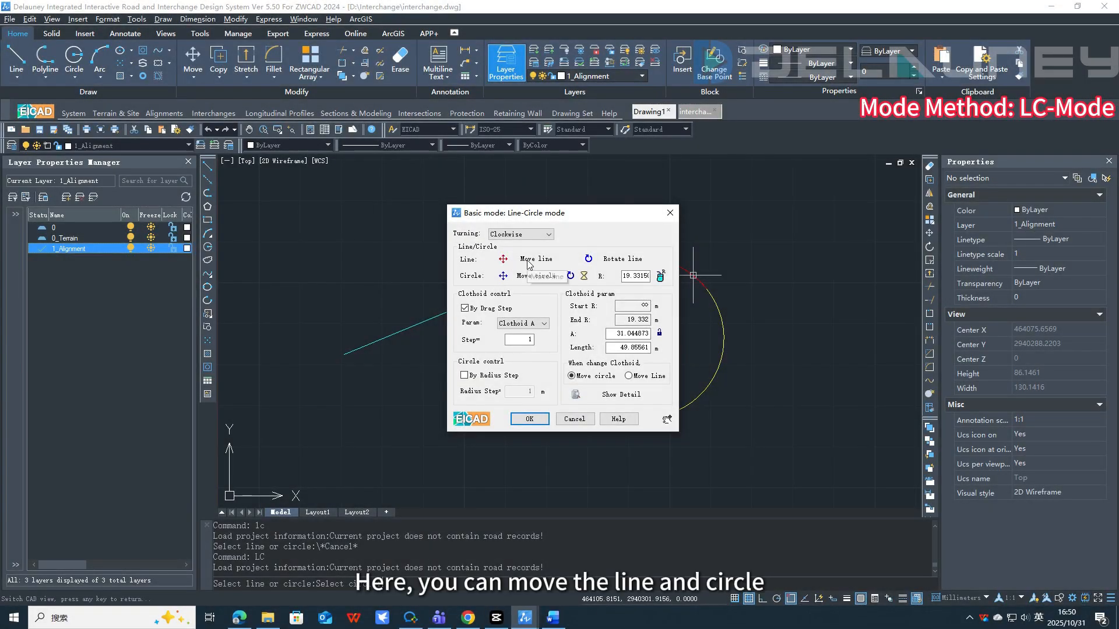
Step: Reposition the line and the circle interactively to reshape the alignment
{"action": "left_click", "coordinate": [503, 259]}
{"action": "left_click", "coordinate": [546, 218]}
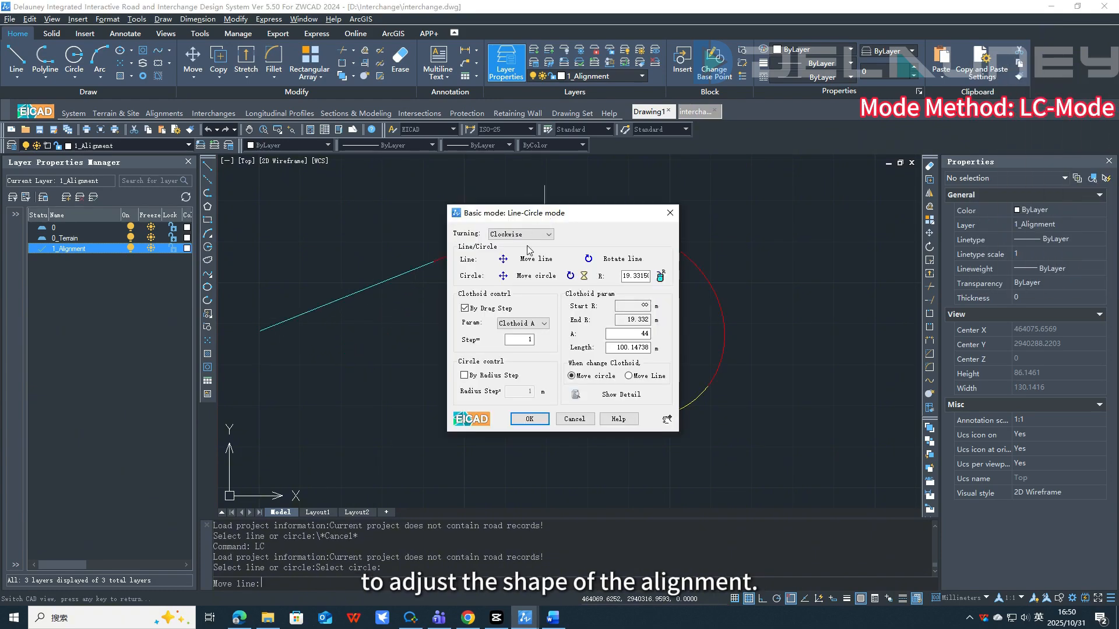
{"action": "left_click", "coordinate": [524, 279]}
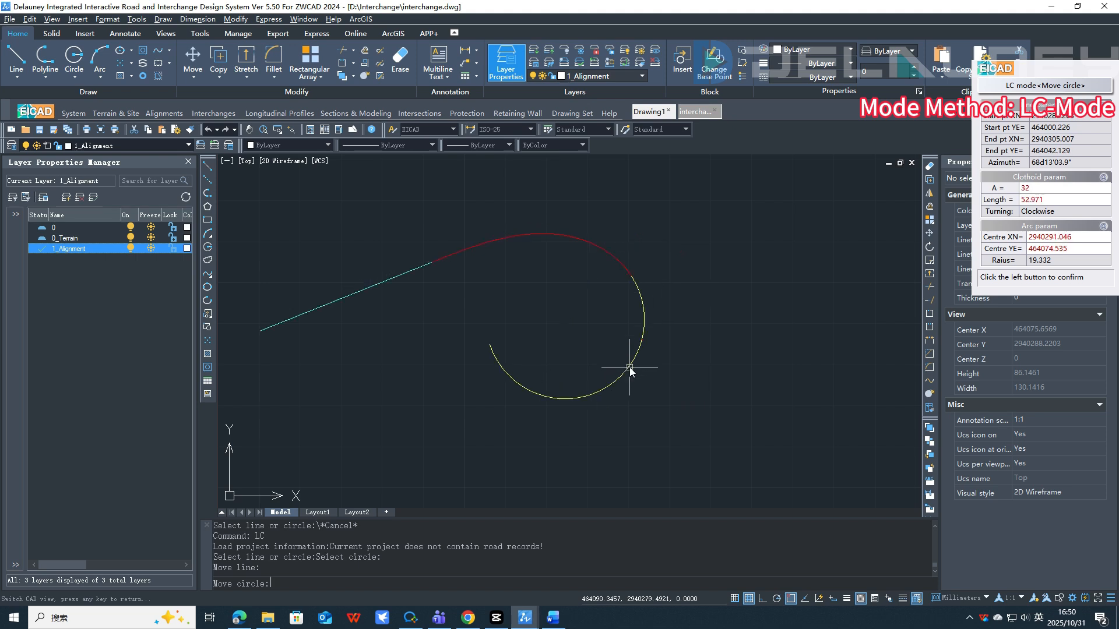
{"action": "left_click", "coordinate": [629, 367]}
Step: Set the clothoid length to 80 and apply the Line-Circle alignment
{"action": "double_click", "coordinate": [622, 349]}
{"action": "type", "text": "8"}
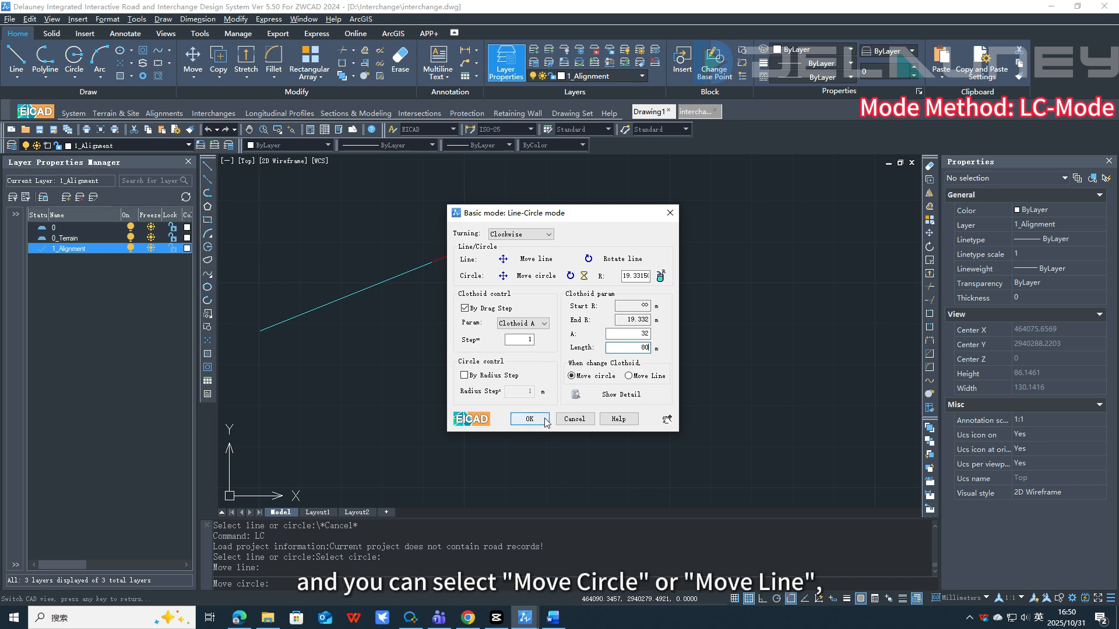
{"action": "type", "text": "0"}
{"action": "left_click", "coordinate": [626, 333]}
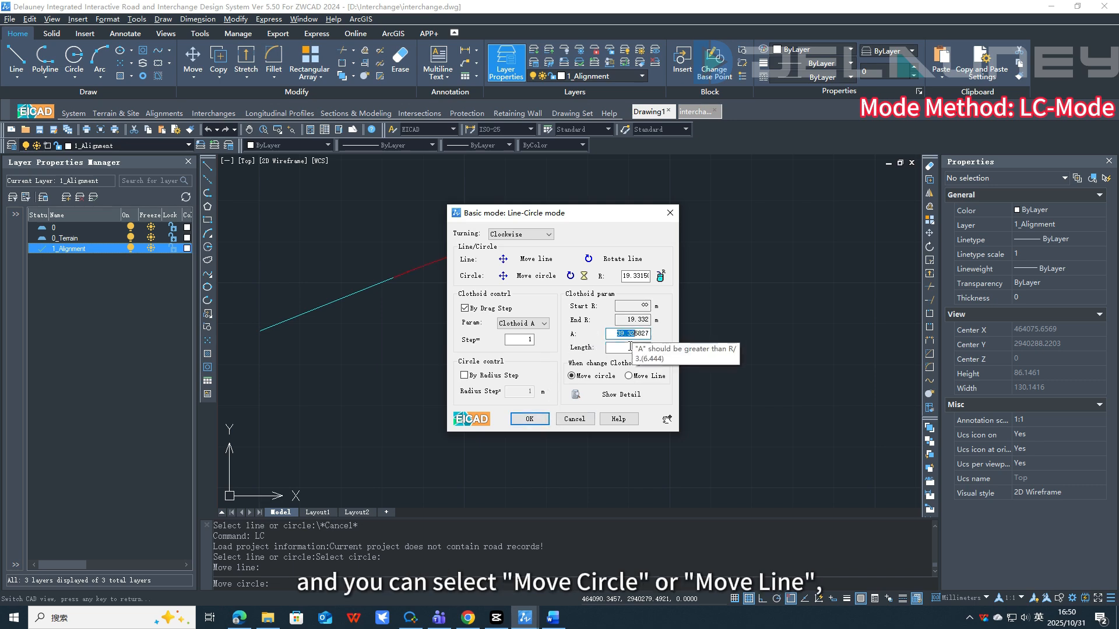
{"action": "left_click", "coordinate": [528, 420]}
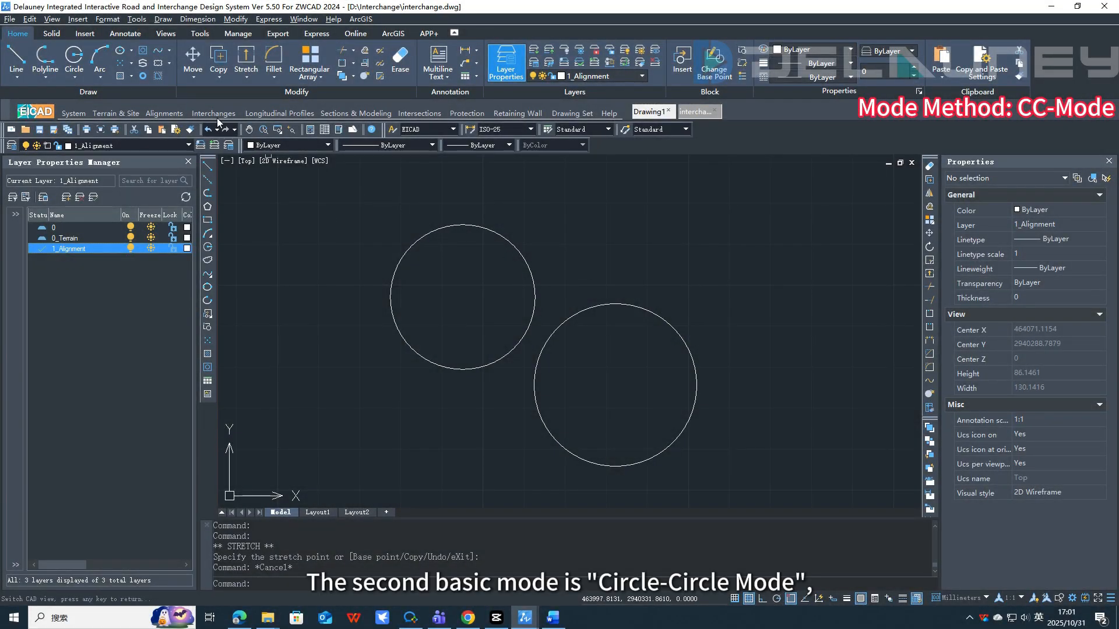
Step: Start the Basic Mode: Circle-Circle command and select the two circles
{"action": "left_click", "coordinate": [214, 114]}
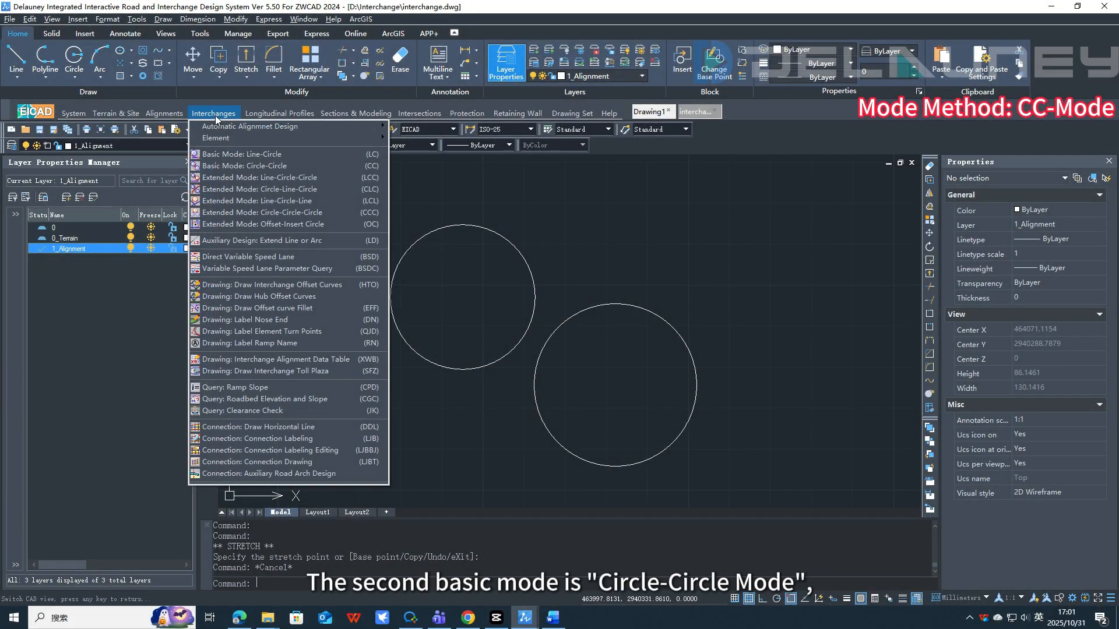
{"action": "left_click", "coordinate": [241, 167]}
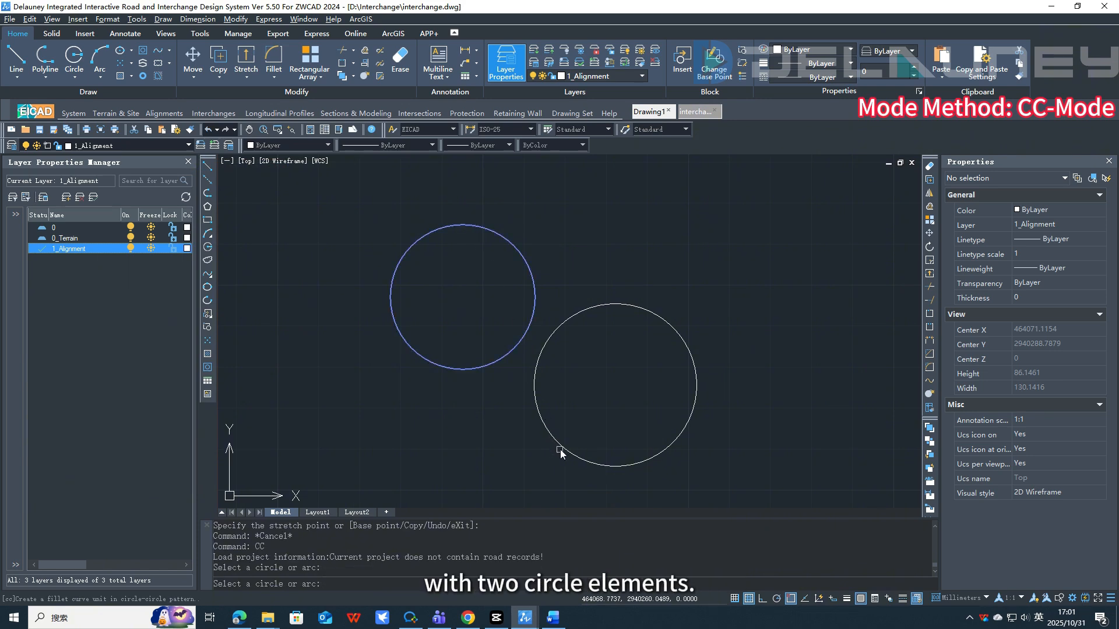
{"action": "left_click", "coordinate": [582, 459]}
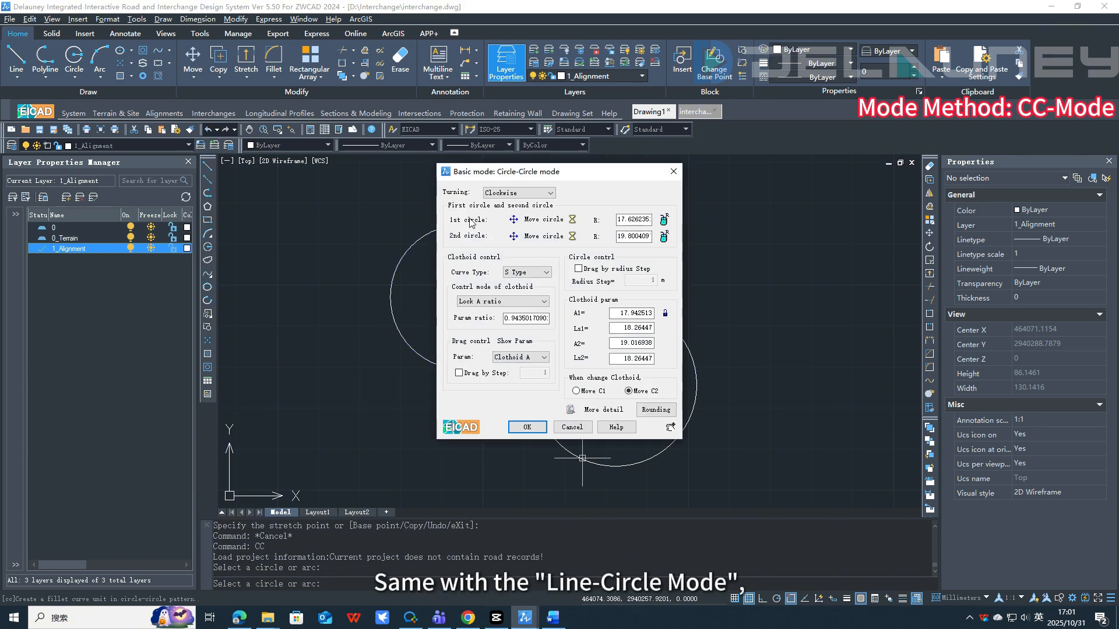
Step: Move the first circle to the upper right and the second circle to the left
{"action": "left_click", "coordinate": [531, 220]}
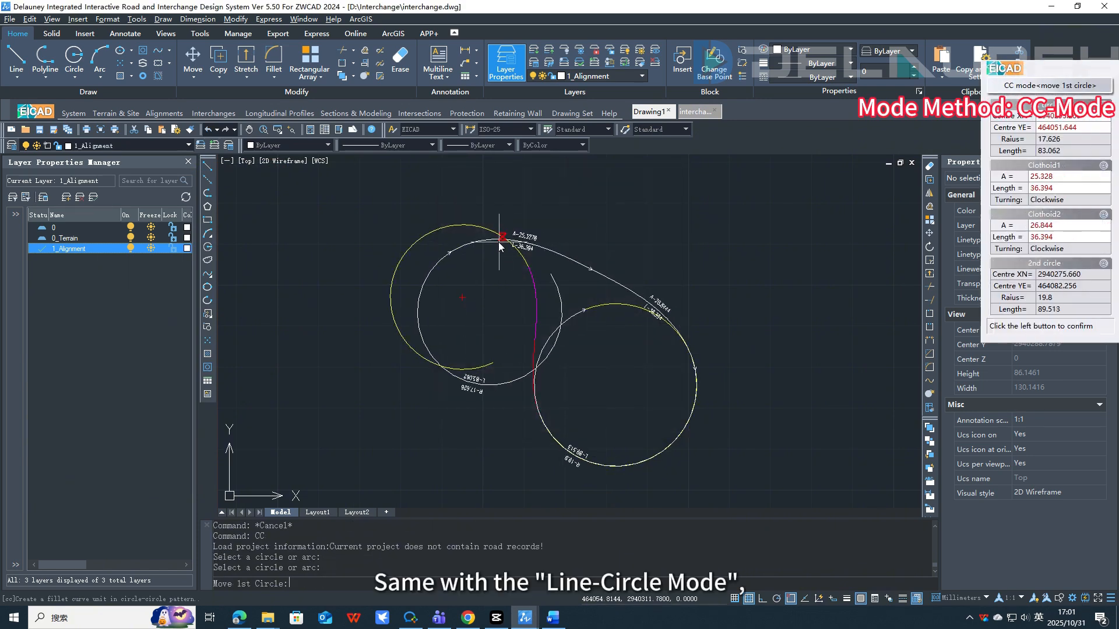
{"action": "left_click", "coordinate": [827, 197]}
{"action": "left_click", "coordinate": [532, 238]}
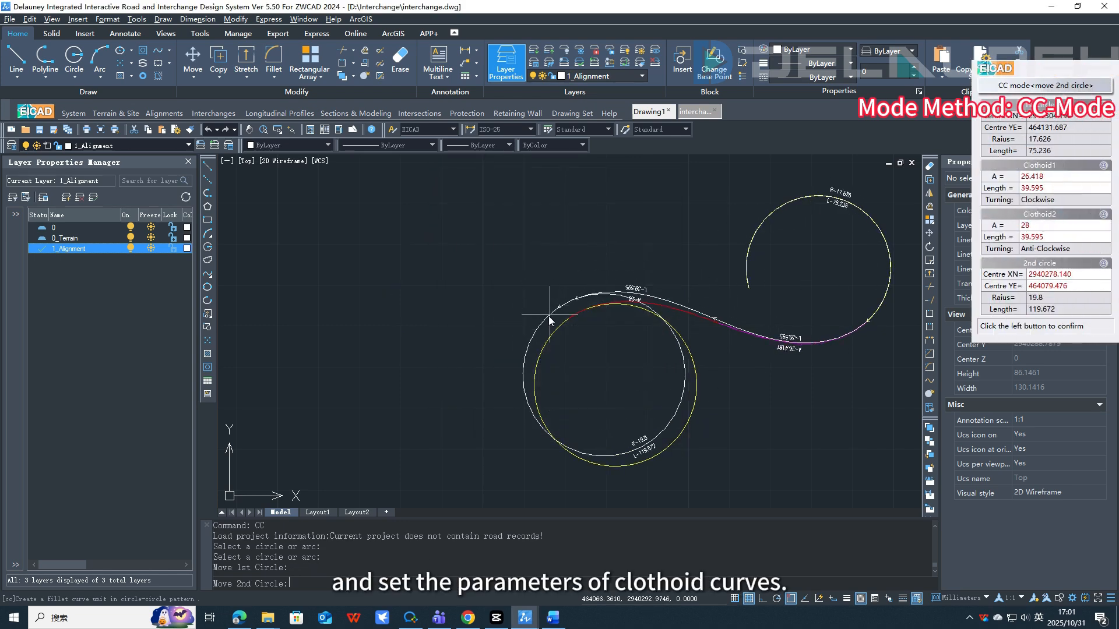
{"action": "left_click", "coordinate": [399, 312]}
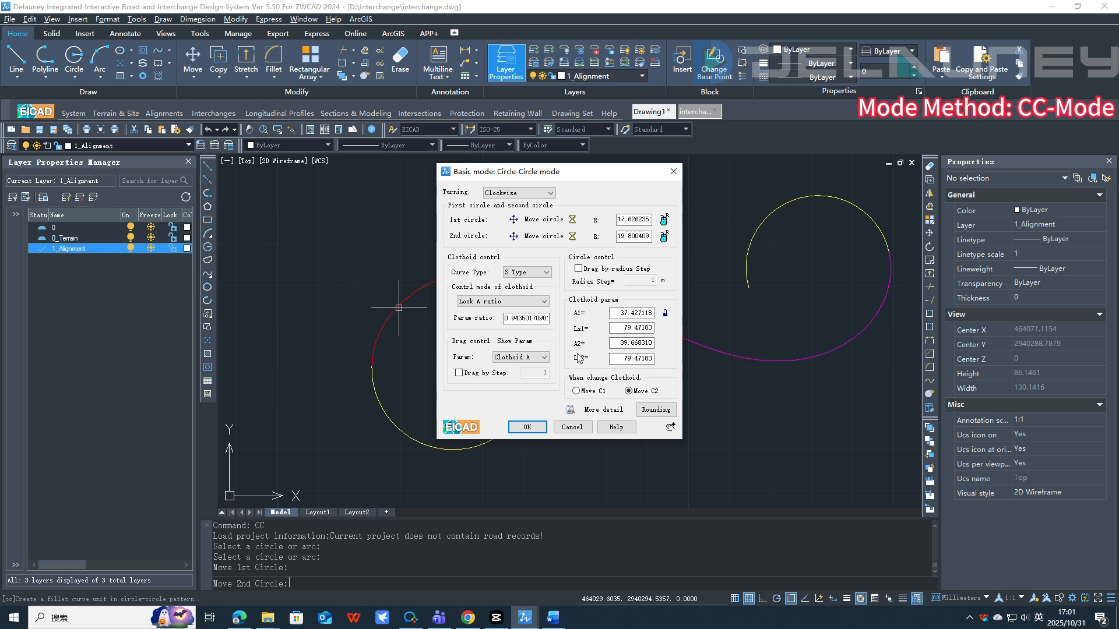
Step: Switch the clothoid curve type to C Type and back to S Type
{"action": "left_click", "coordinate": [546, 272]}
{"action": "left_click", "coordinate": [547, 286]}
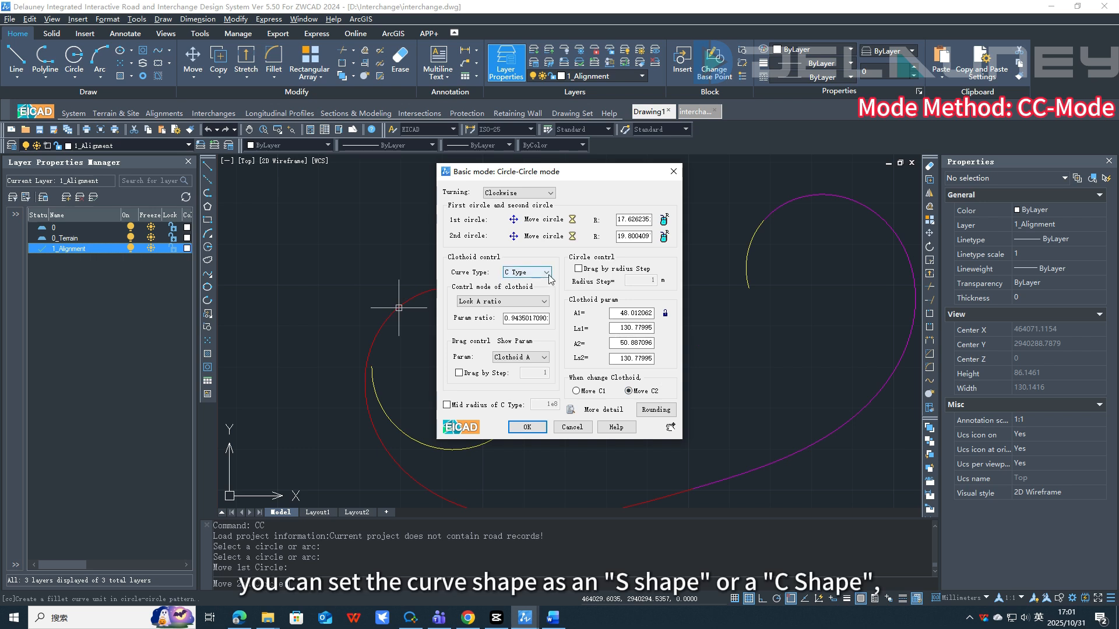
{"action": "left_click", "coordinate": [546, 272]}
{"action": "left_click", "coordinate": [543, 289]}
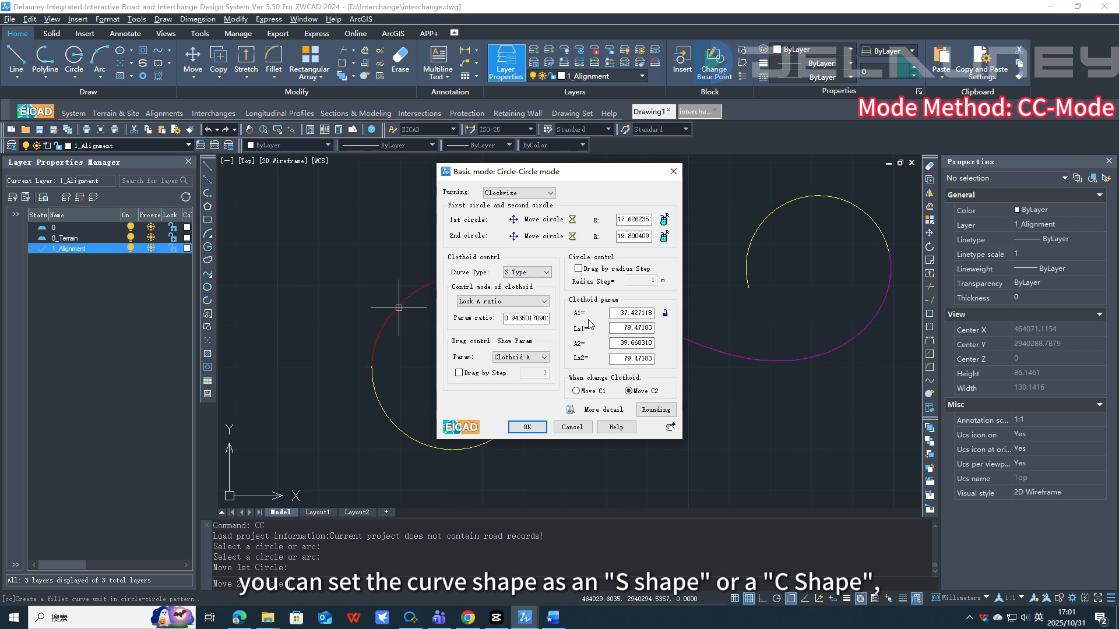
Step: Round the clothoid parameters and apply the Circle-Circle alignment
{"action": "left_click", "coordinate": [656, 410]}
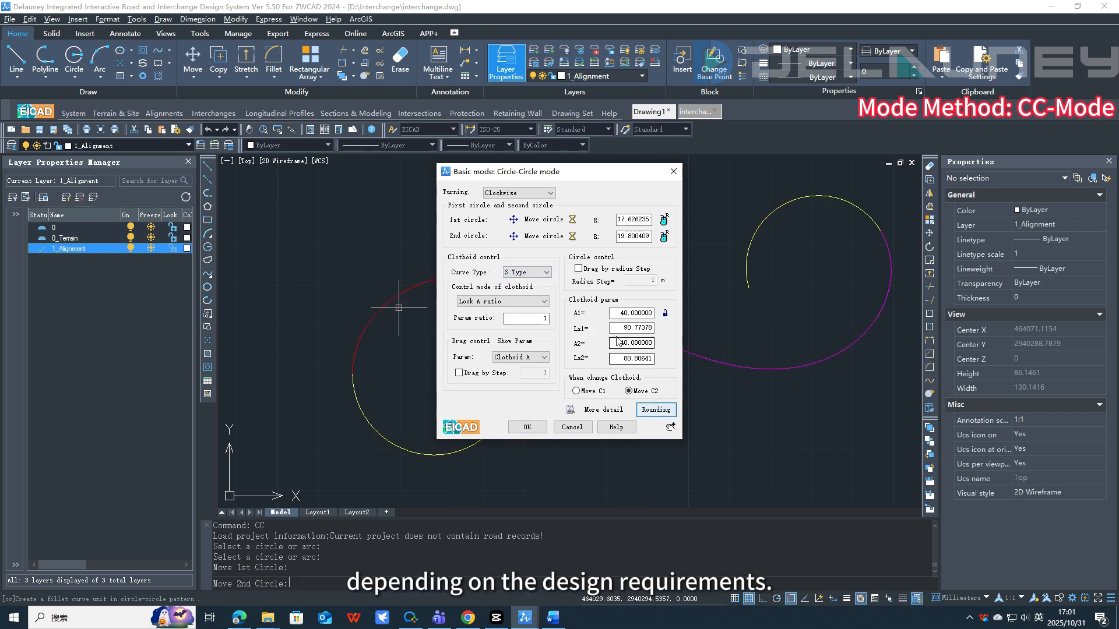
{"action": "left_click", "coordinate": [525, 427]}
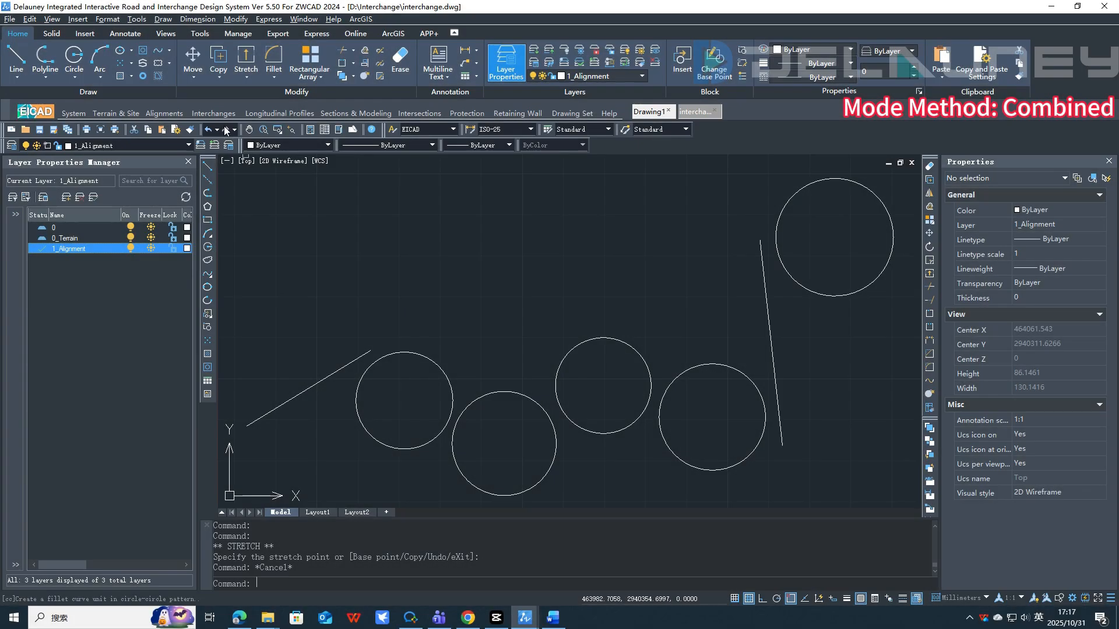
Step: Start Extended Mode: Line-Circle-Circle and select the line and the first two circles
{"action": "left_click", "coordinate": [213, 113]}
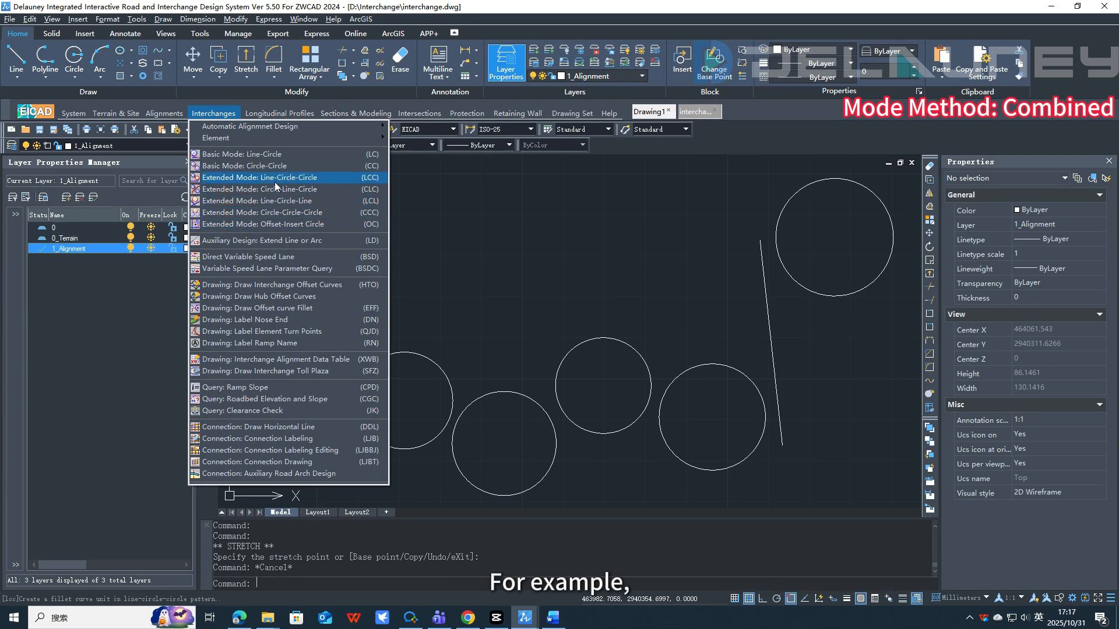
{"action": "left_click", "coordinate": [317, 180]}
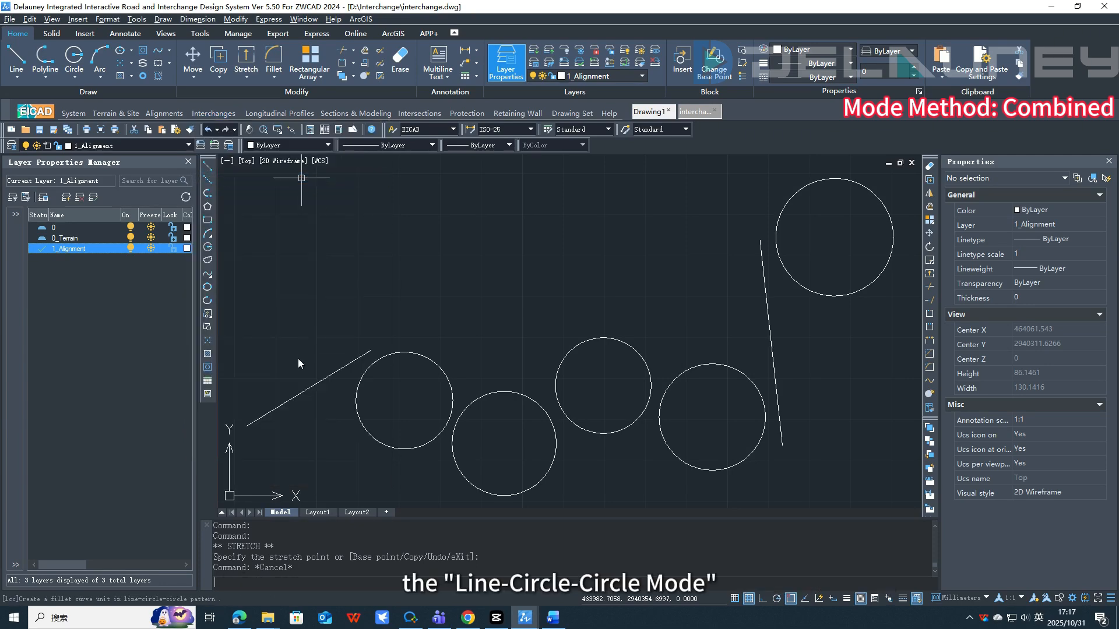
{"action": "left_click", "coordinate": [267, 414]}
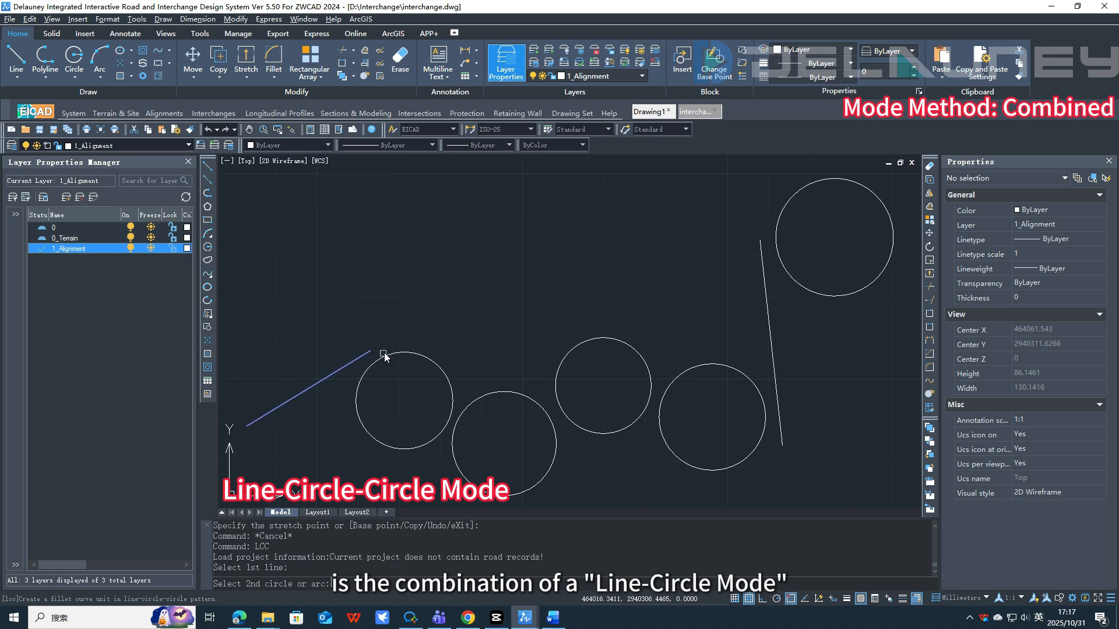
{"action": "left_click", "coordinate": [445, 371]}
{"action": "left_click", "coordinate": [487, 499]}
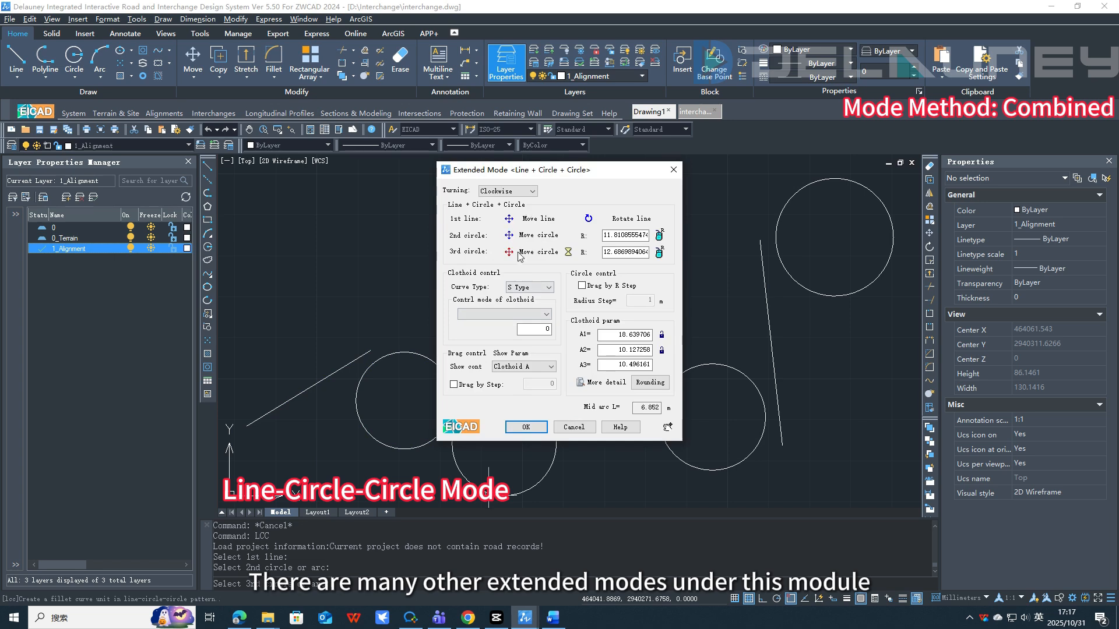
Step: Round the clothoid parameters and apply the Line-Circle-Circle alignment
{"action": "left_click", "coordinate": [650, 383]}
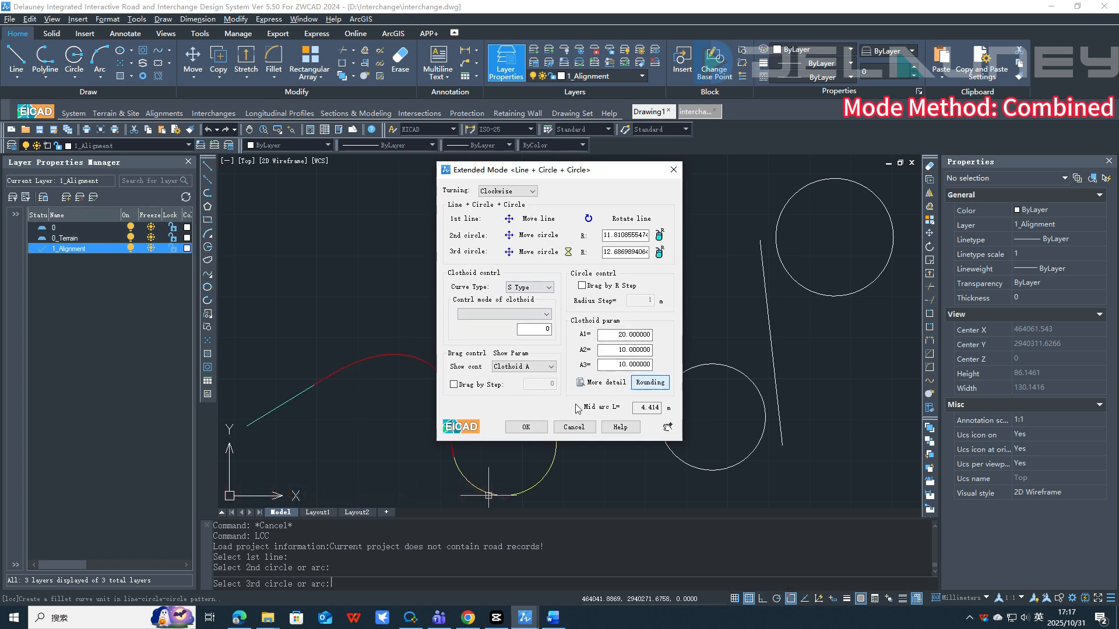
{"action": "left_click", "coordinate": [526, 427]}
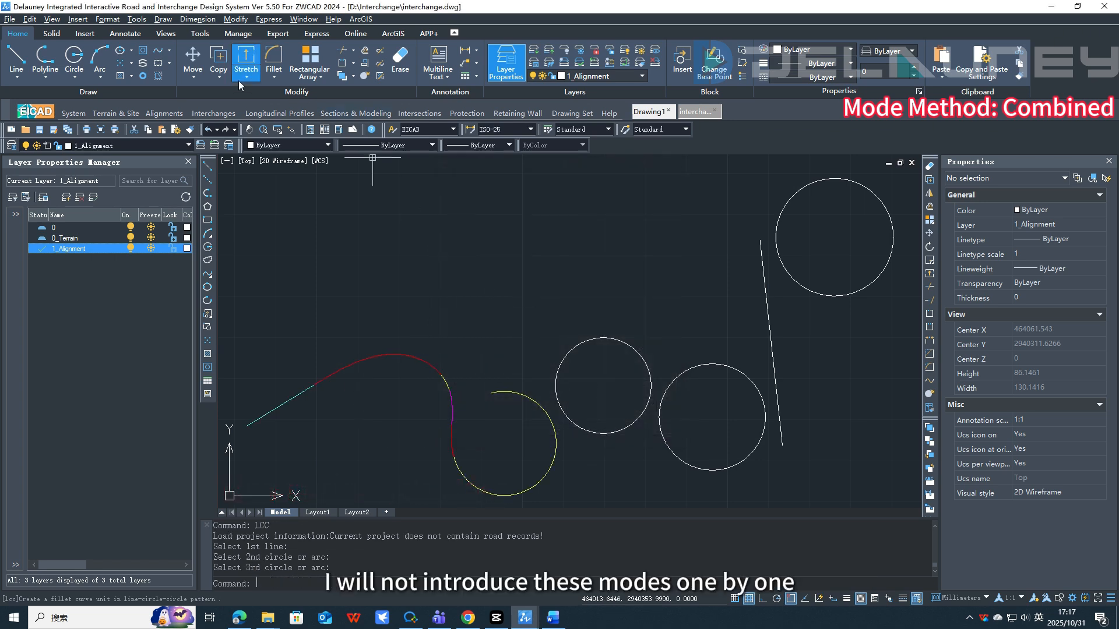
Step: Connect the end arc and the next two circles with Extended Mode: Circle-Circle-Circle and apply it
{"action": "left_click", "coordinate": [213, 114]}
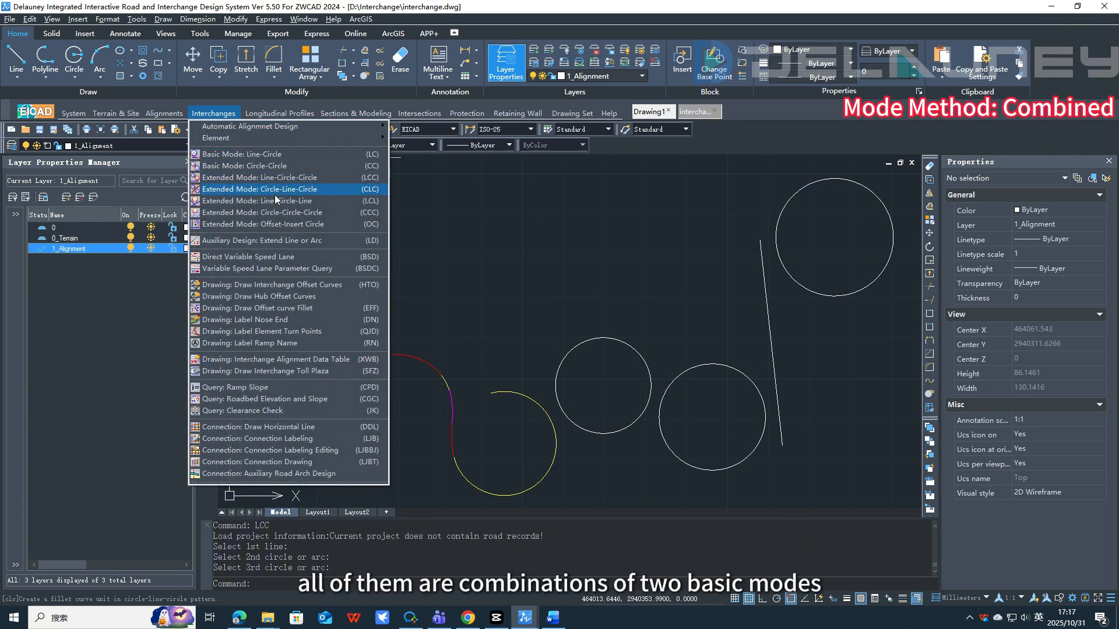
{"action": "left_click", "coordinate": [279, 213]}
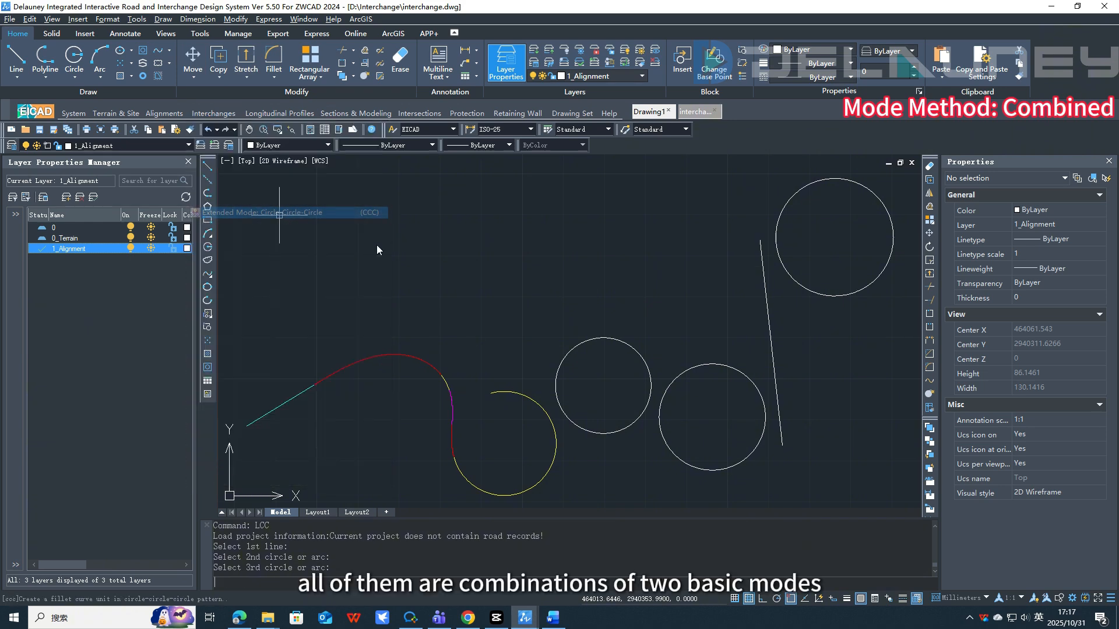
{"action": "left_click", "coordinate": [520, 497]}
{"action": "left_click", "coordinate": [600, 340]}
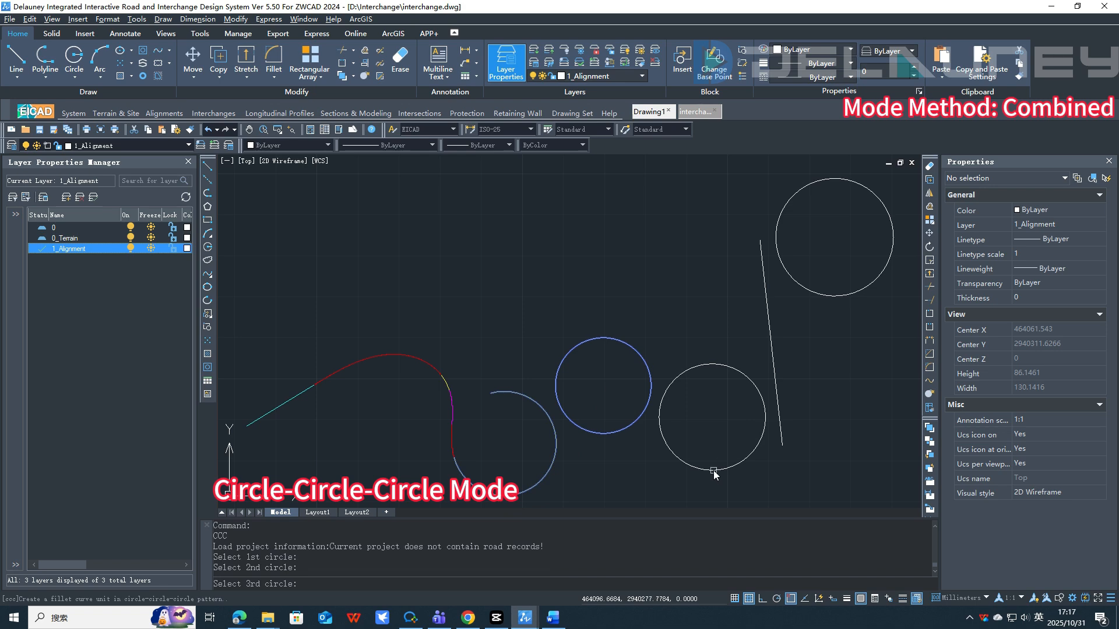
{"action": "left_click", "coordinate": [713, 470]}
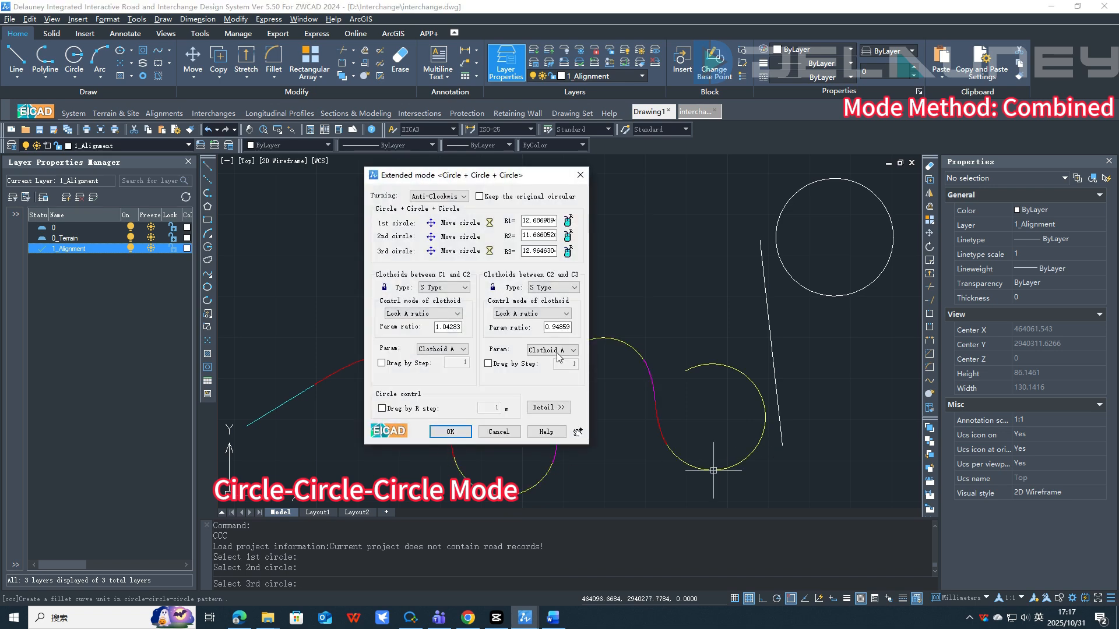
{"action": "left_click", "coordinate": [448, 432]}
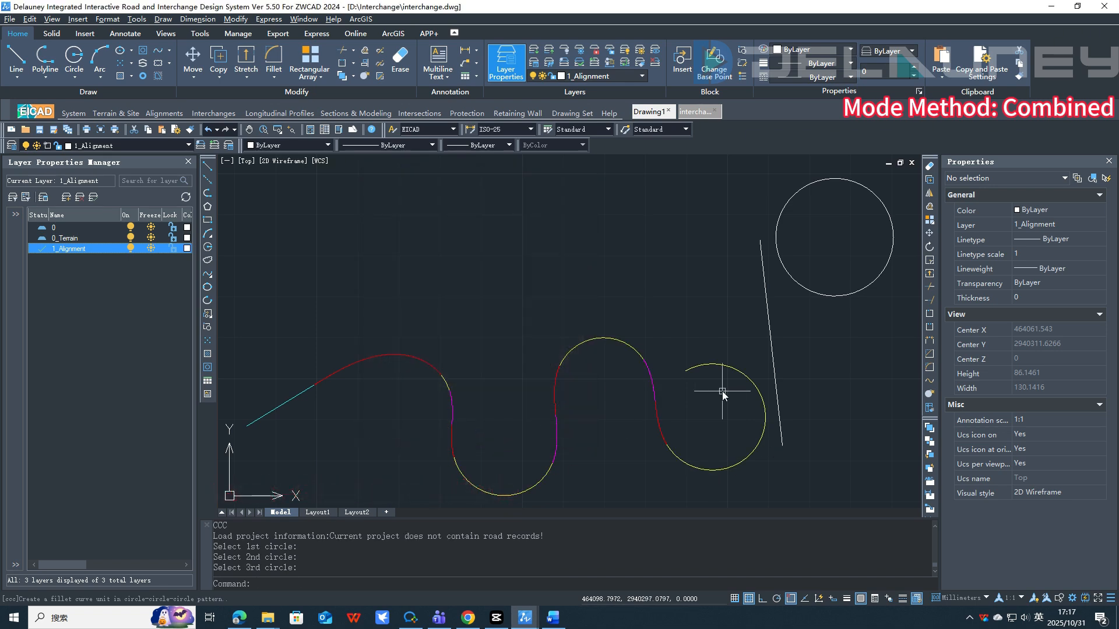
Step: Connect the end arc, the line and the upper circle with Extended Mode: Circle-Line-Circle
{"action": "type", "text": "CLC"}
{"action": "key", "text": "Return"}
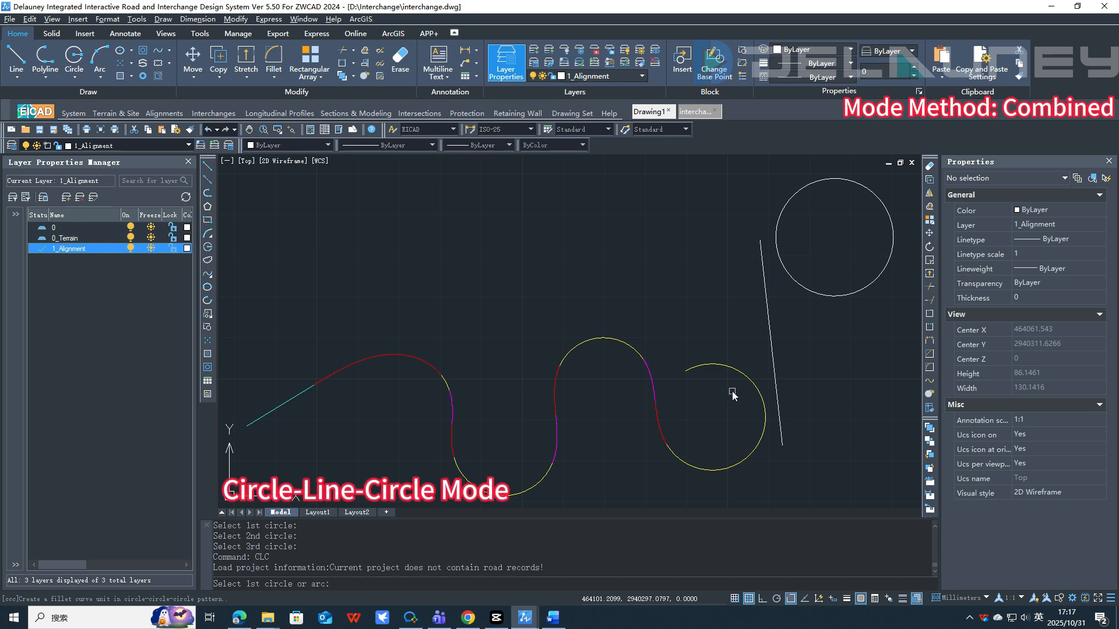
{"action": "left_click", "coordinate": [715, 467]}
{"action": "left_click", "coordinate": [766, 334]}
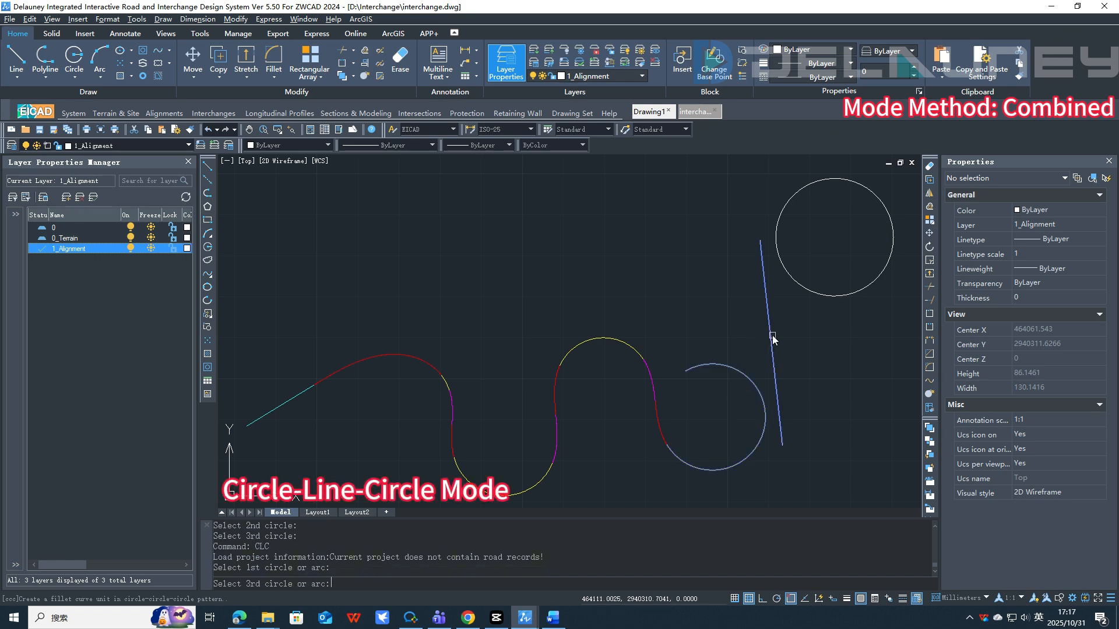
{"action": "left_click", "coordinate": [827, 180]}
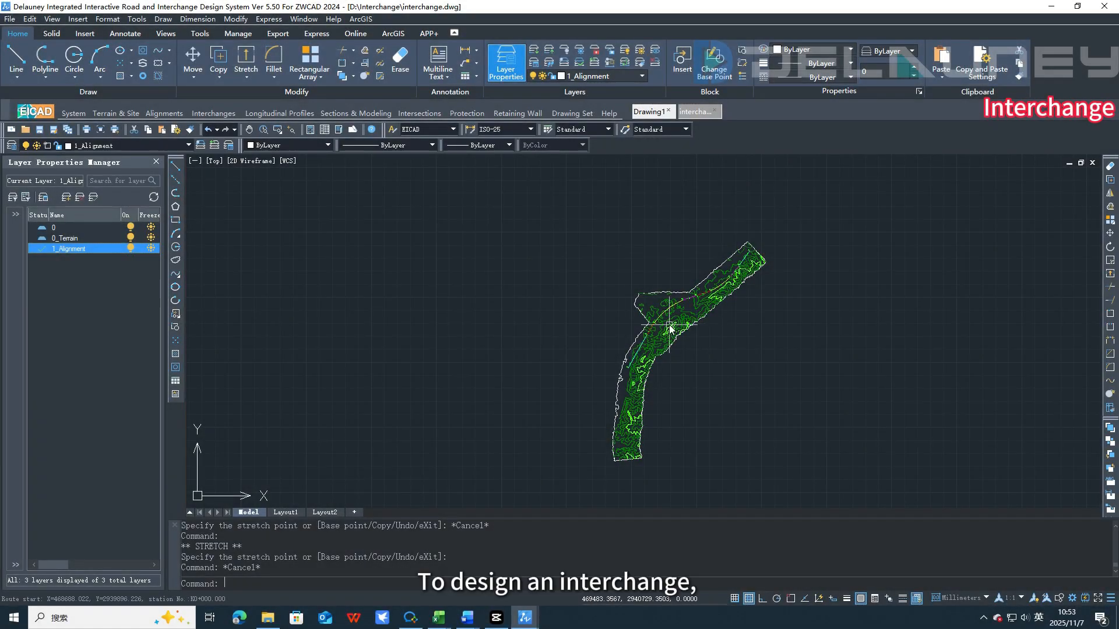
Step: Examine the main route alignment across the terrain contours
{"action": "scroll", "coordinate": [669, 326], "scroll_direction": "up", "scroll_amount": 2}
{"action": "left_click", "coordinate": [726, 253]}
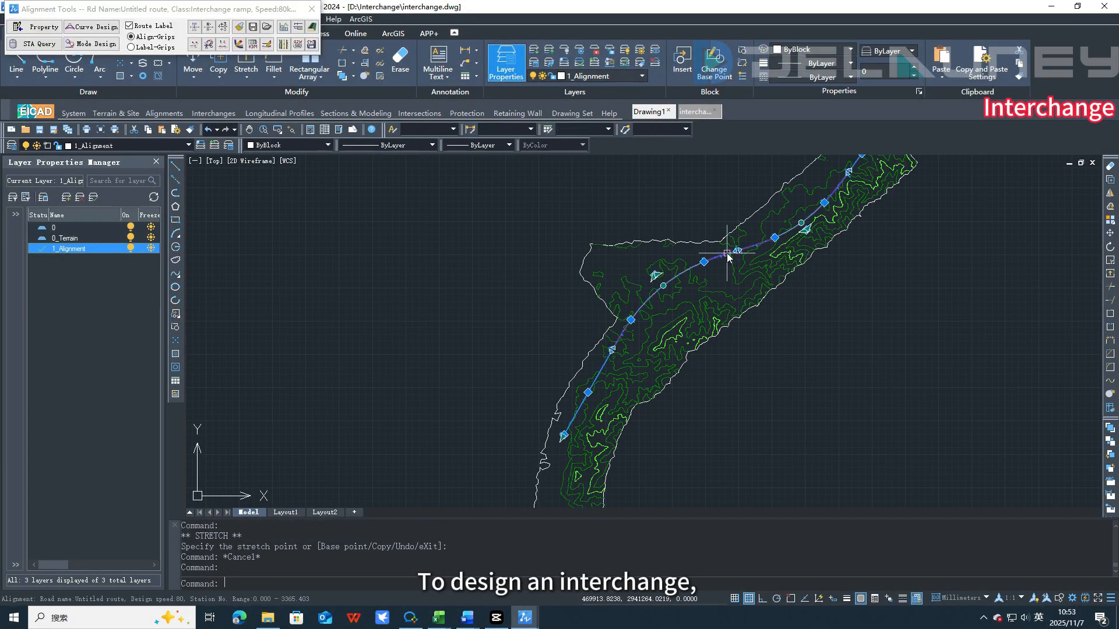
{"action": "middle_click_drag", "start_coordinate": [738, 323], "coordinate": [717, 347]}
{"action": "scroll", "coordinate": [718, 347], "scroll_direction": "down", "scroll_amount": 1}
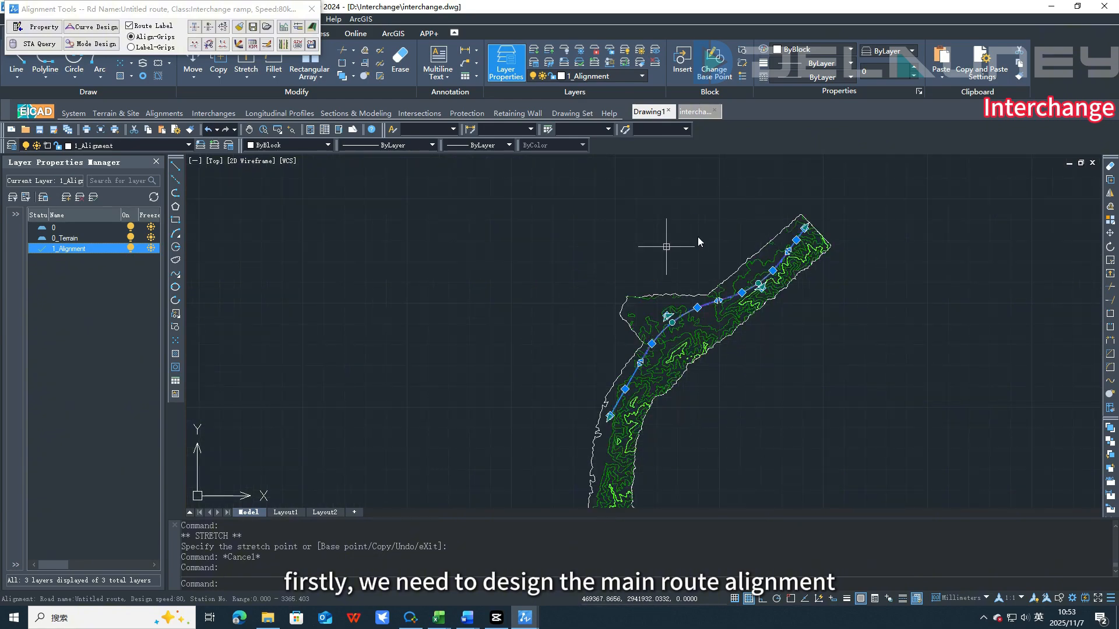
{"action": "scroll", "coordinate": [704, 319], "scroll_direction": "up", "scroll_amount": 3}
{"action": "scroll", "coordinate": [629, 300], "scroll_direction": "up", "scroll_amount": 3}
{"action": "scroll", "coordinate": [567, 342], "scroll_direction": "down", "scroll_amount": 1}
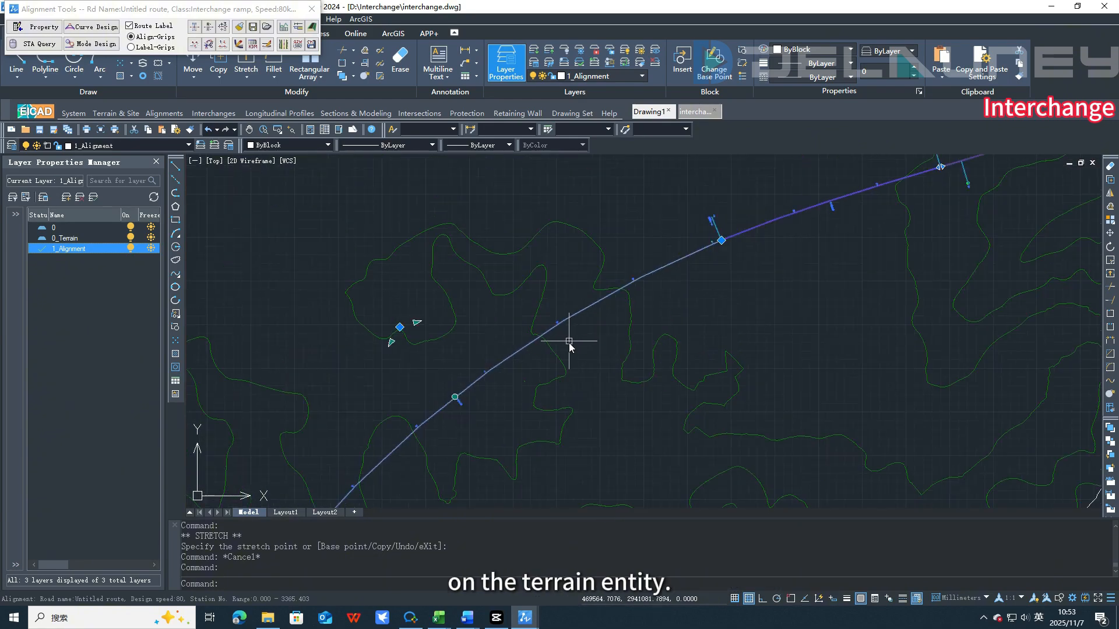
{"action": "middle_click_drag", "start_coordinate": [586, 388], "coordinate": [769, 238]}
{"action": "scroll", "coordinate": [769, 238], "scroll_direction": "down", "scroll_amount": 1}
{"action": "scroll", "coordinate": [770, 237], "scroll_direction": "down", "scroll_amount": 1}
{"action": "middle_click_drag", "start_coordinate": [609, 454], "coordinate": [731, 277]}
{"action": "scroll", "coordinate": [689, 352], "scroll_direction": "up", "scroll_amount": 2}
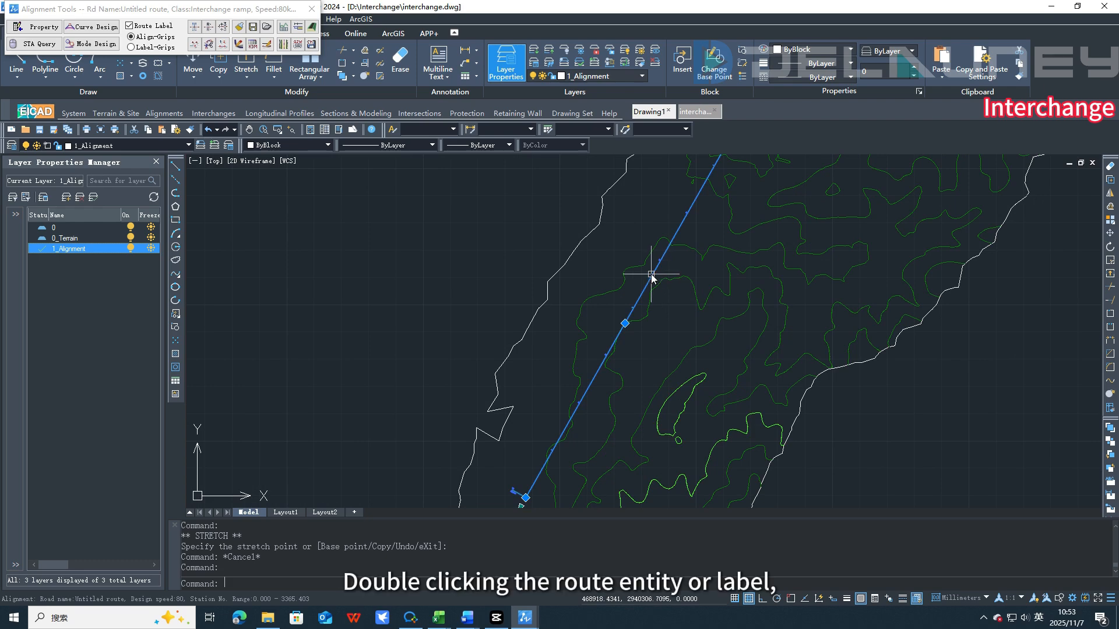
Step: Edit the route's alignment properties, naming it Main and setting the route class to Class-I Highway
{"action": "double_click", "coordinate": [651, 276]}
{"action": "type", "text": "Main"}
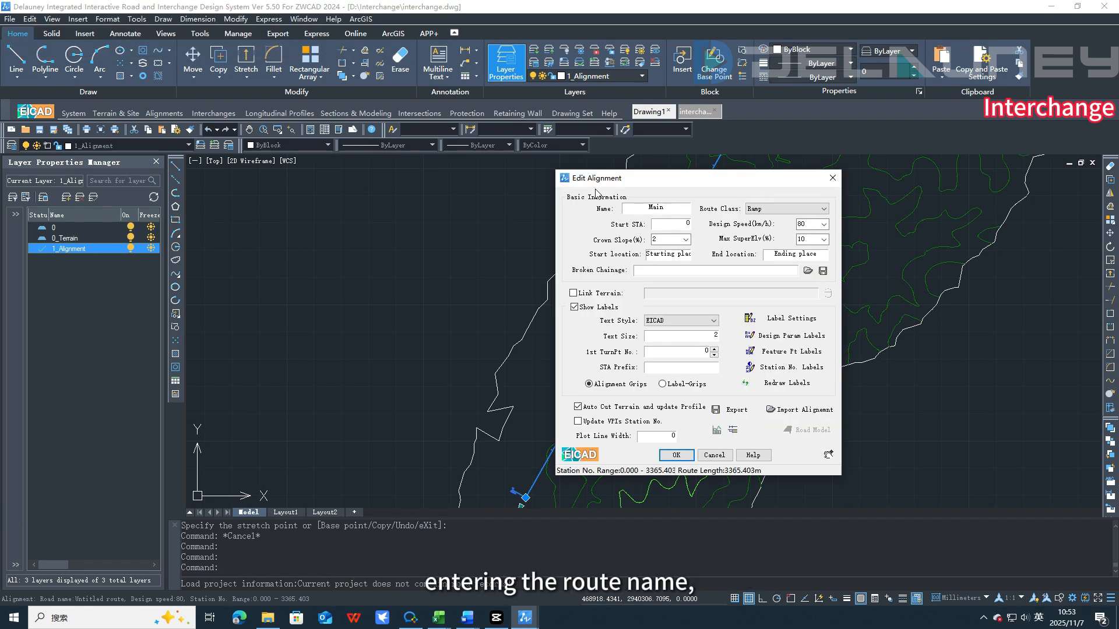
{"action": "left_click", "coordinate": [757, 209]}
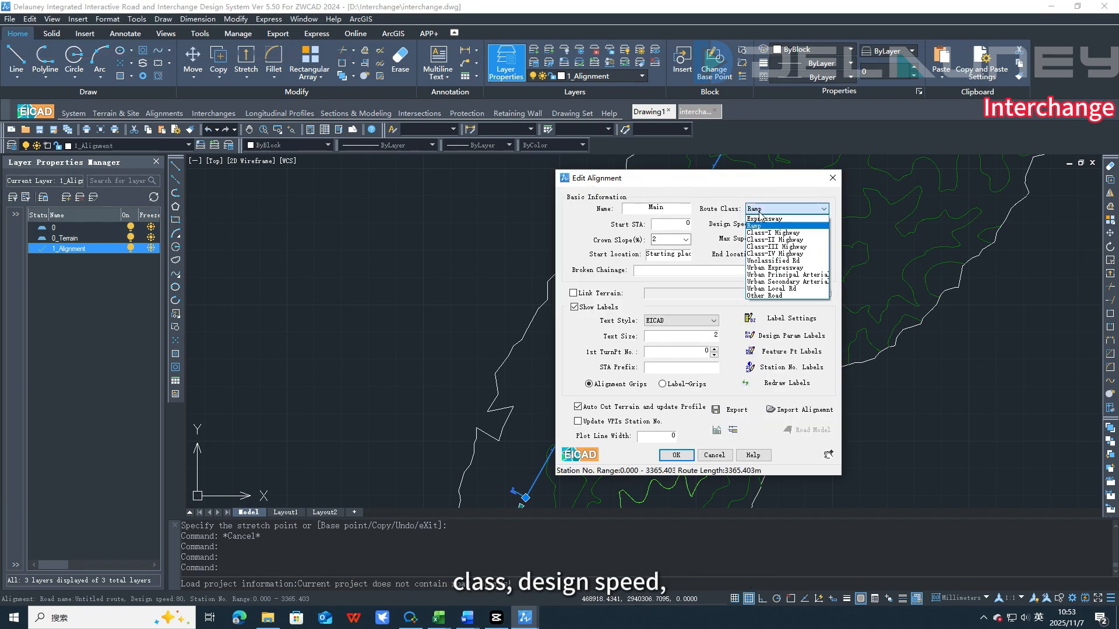
{"action": "left_click", "coordinate": [772, 233]}
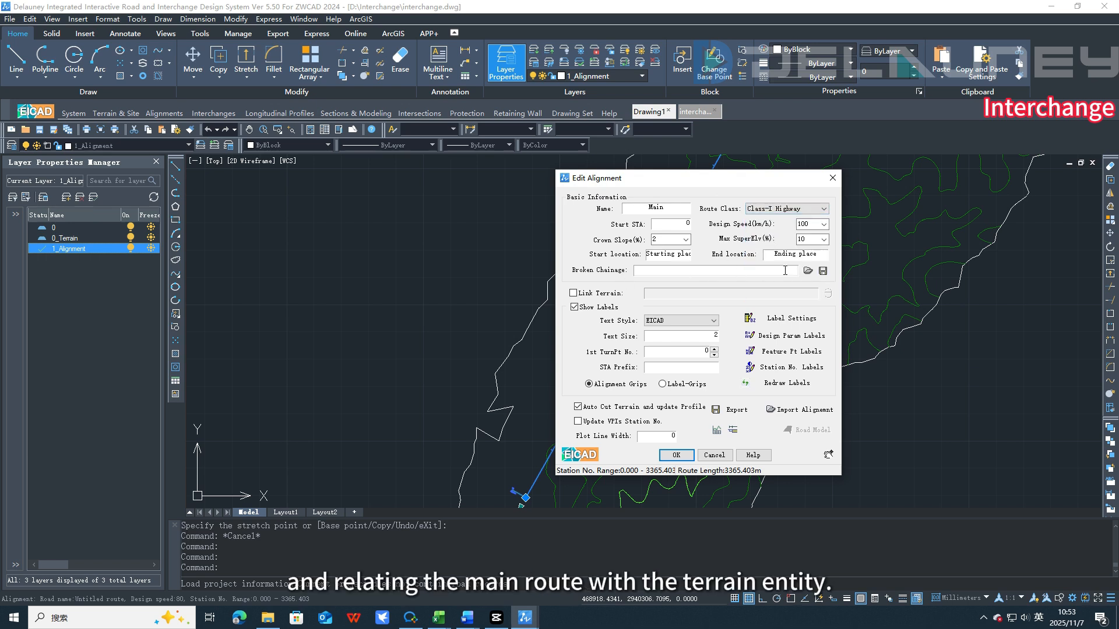
Step: Link the route to the terrain, accept the alignment edits and add route Main to the current project
{"action": "left_click", "coordinate": [613, 294]}
{"action": "left_click", "coordinate": [829, 294]}
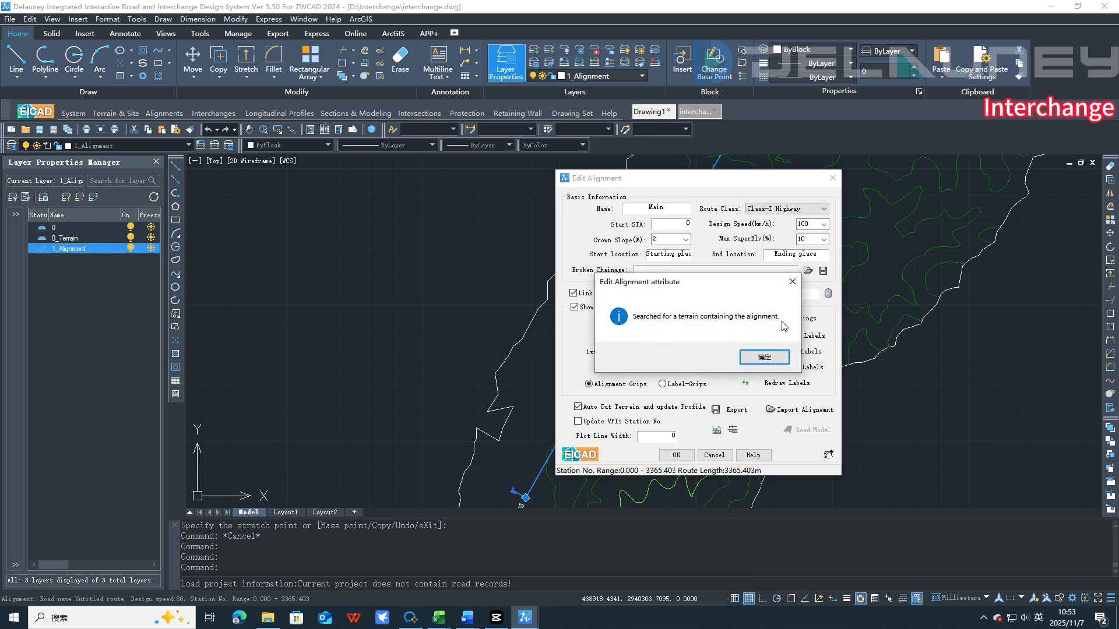
{"action": "left_click", "coordinate": [752, 359]}
{"action": "left_click", "coordinate": [676, 455]}
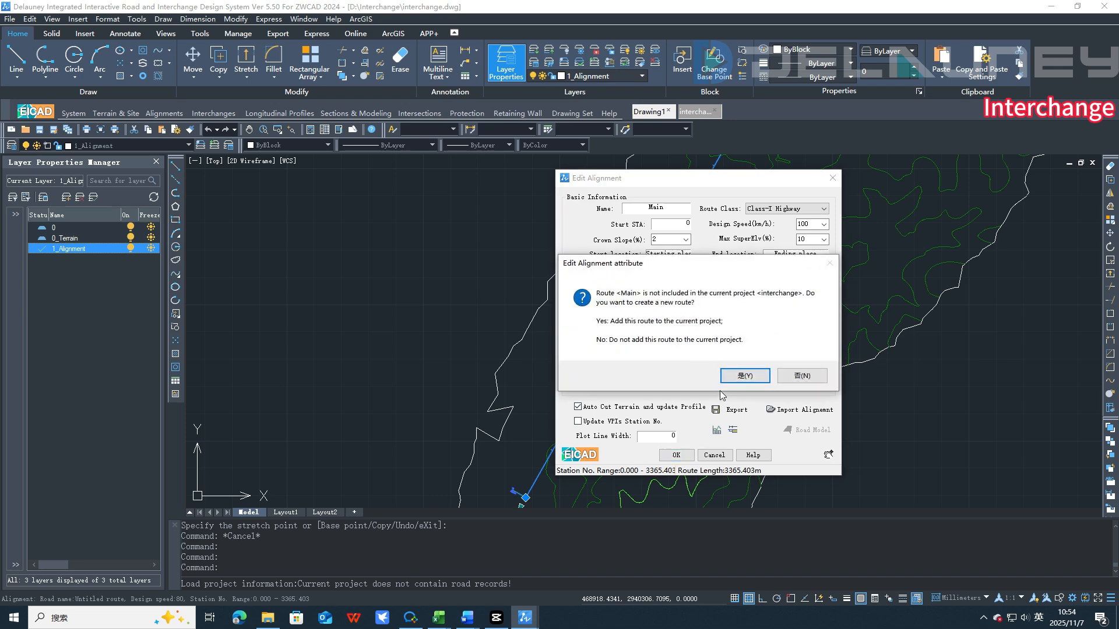
{"action": "left_click", "coordinate": [729, 382]}
{"action": "left_click", "coordinate": [764, 365]}
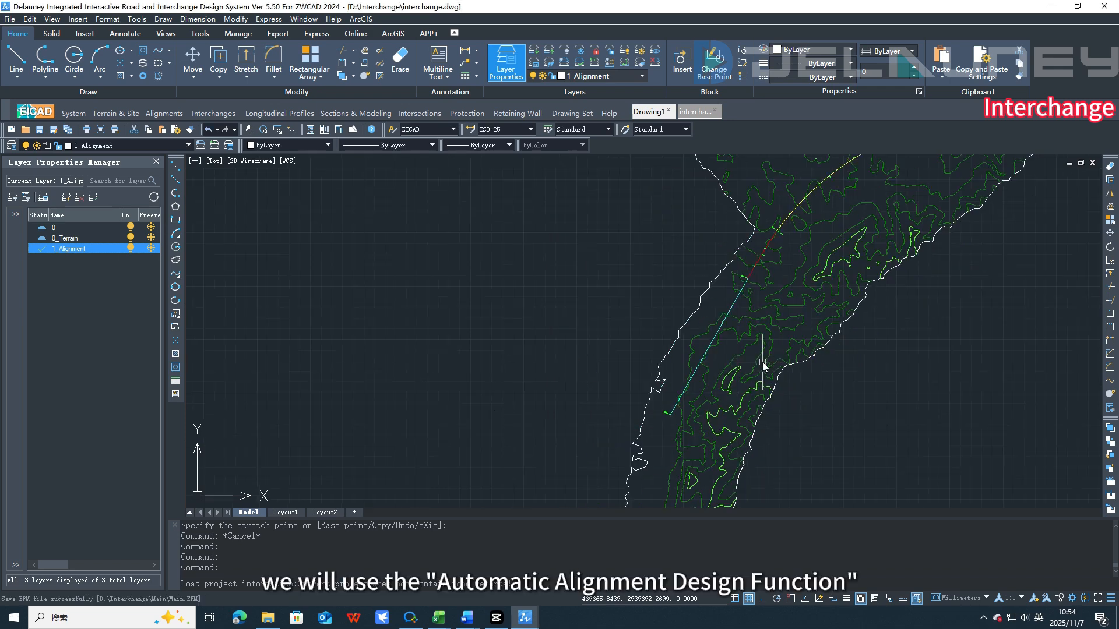
Step: Open the Automatic Alignment Design interchange options
{"action": "scroll", "coordinate": [747, 334], "scroll_direction": "up", "scroll_amount": 2}
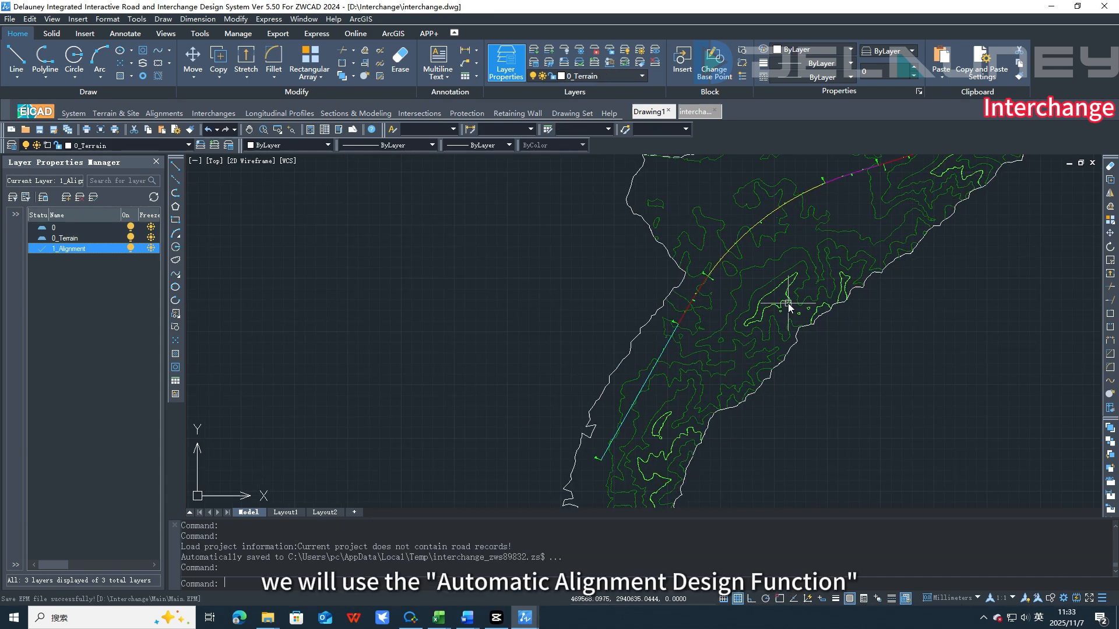
{"action": "left_click", "coordinate": [229, 114]}
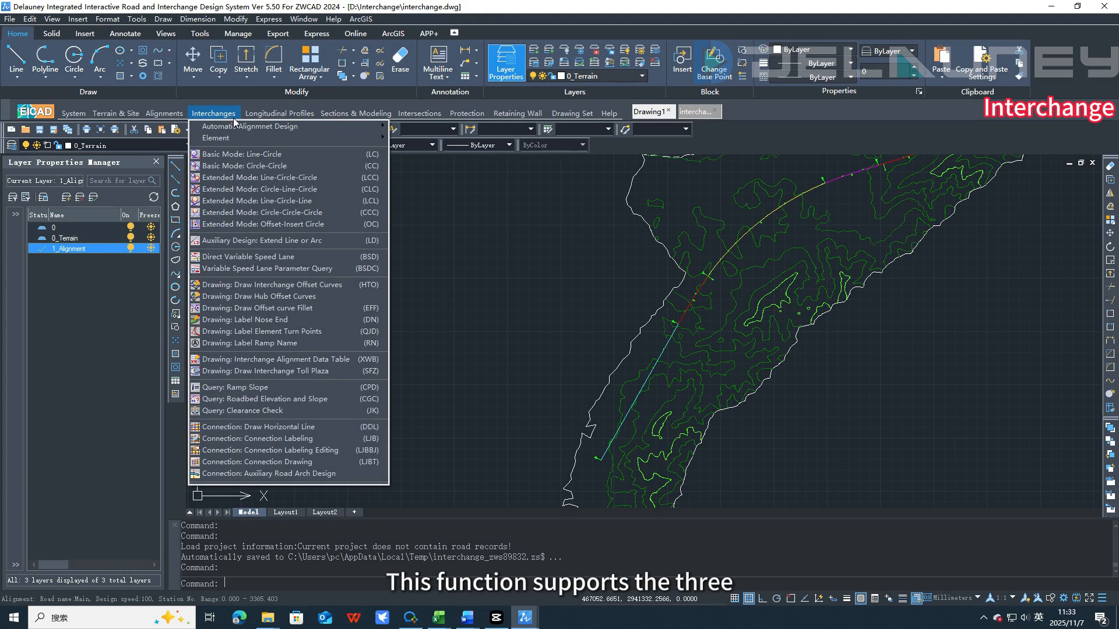
{"action": "mouse_move", "coordinate": [247, 125]}
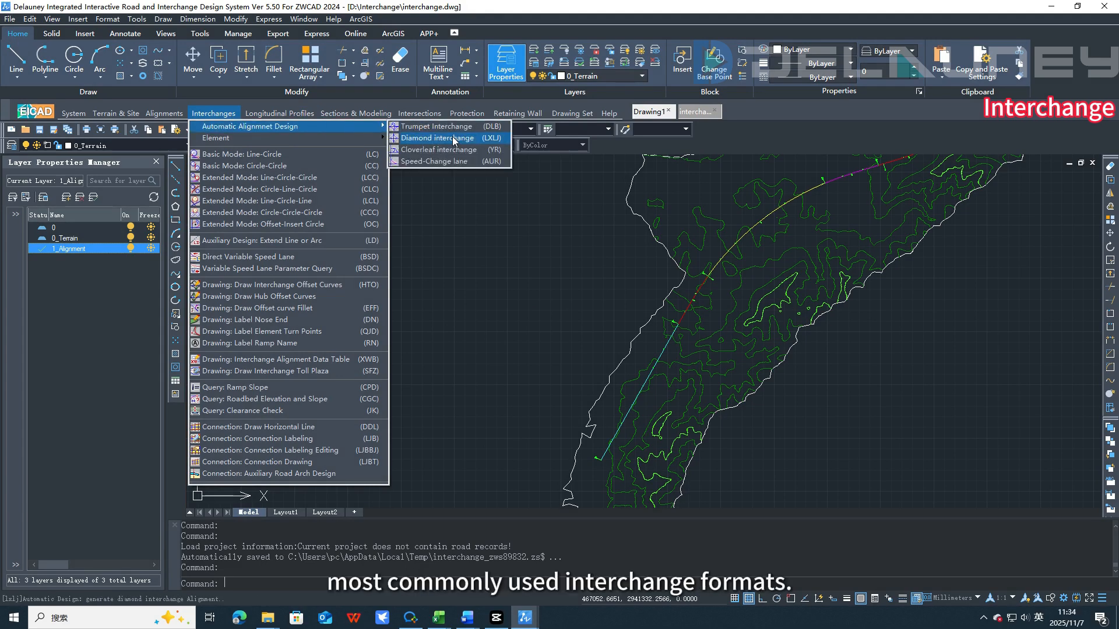
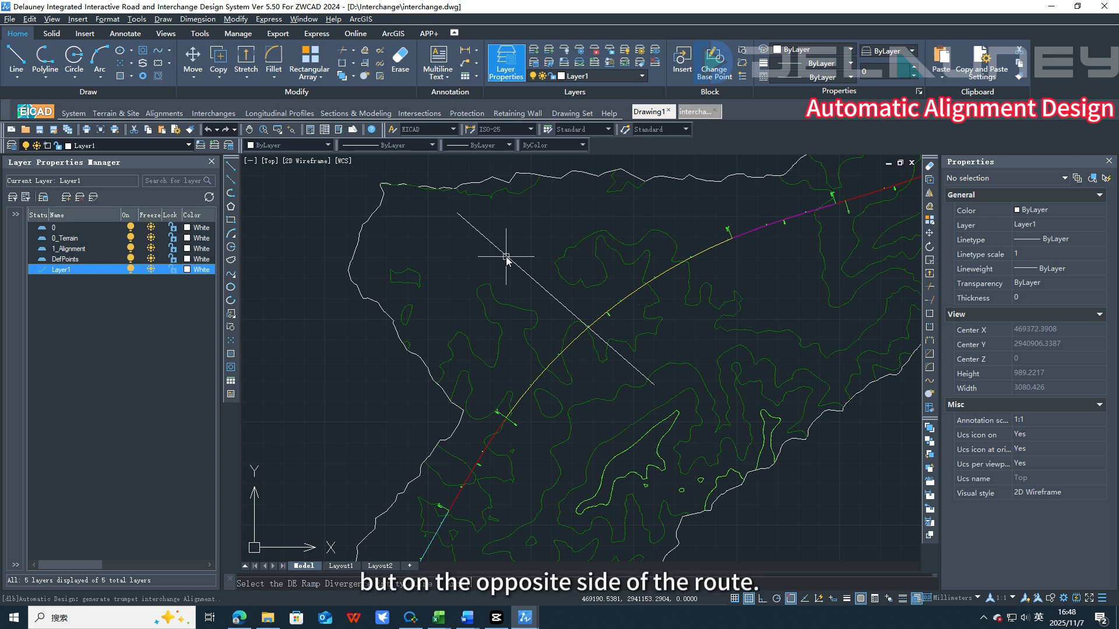
Step: Pick the DE ramp divergence point and draw the trumpet interchange ramps using the dialog's default parameters
{"action": "left_click", "coordinate": [506, 256]}
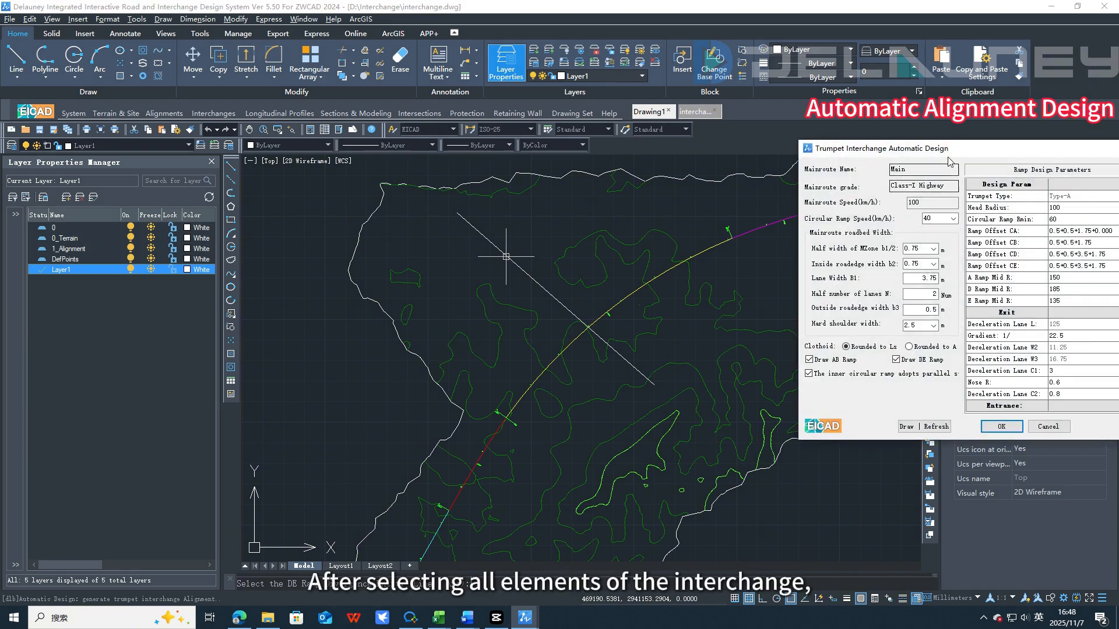
{"action": "left_click_drag", "start_coordinate": [950, 155], "coordinate": [606, 205]}
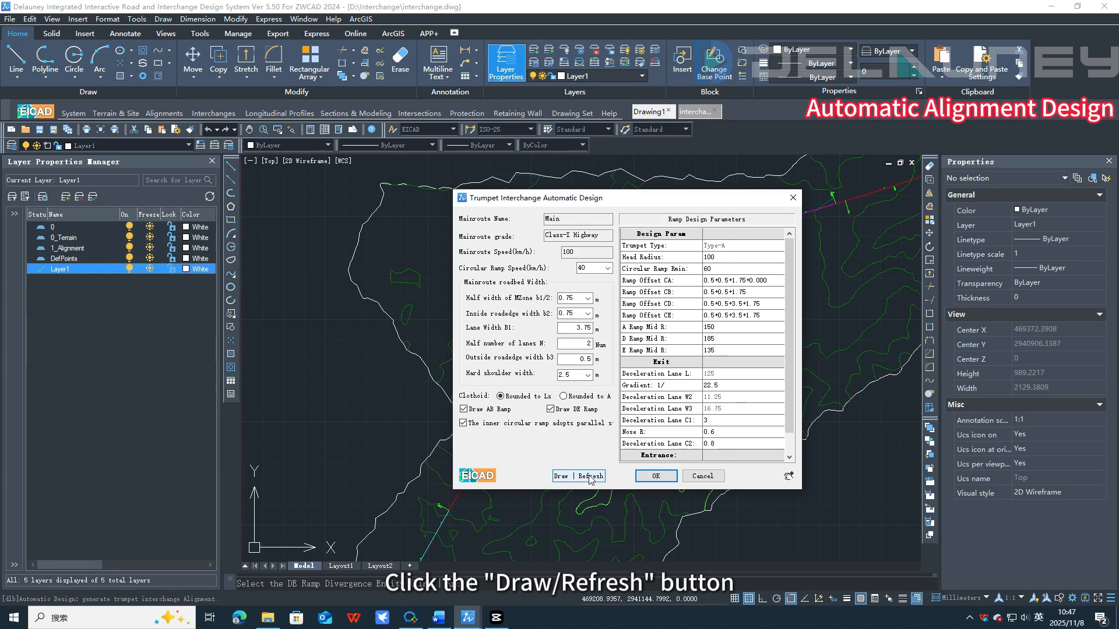
{"action": "left_click", "coordinate": [590, 477]}
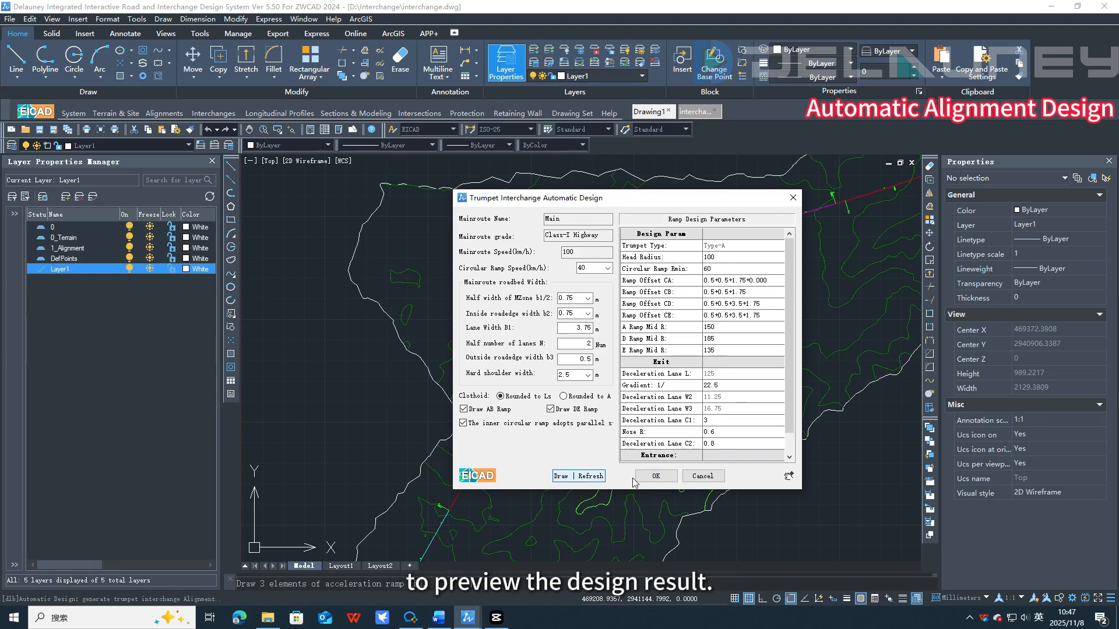
Step: Inspect the drawn trumpet ramps in the drawing view, return to the design dialog and accept the interchange
{"action": "left_click", "coordinate": [789, 478]}
{"action": "scroll", "coordinate": [526, 412], "scroll_direction": "up", "scroll_amount": 8}
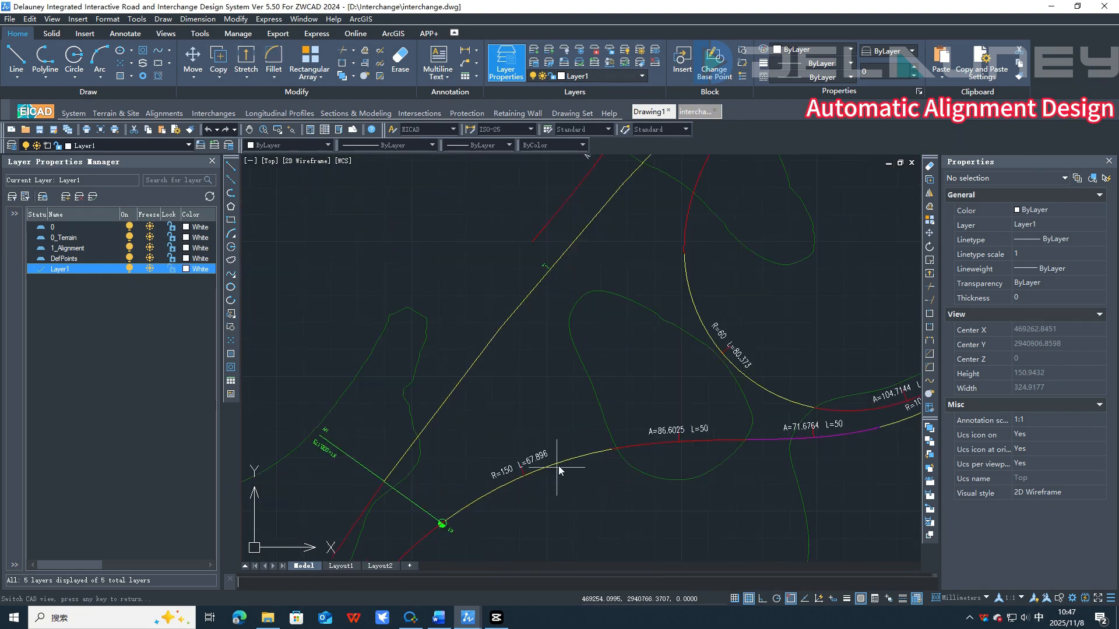
{"action": "middle_click_drag", "start_coordinate": [670, 308], "coordinate": [691, 475]}
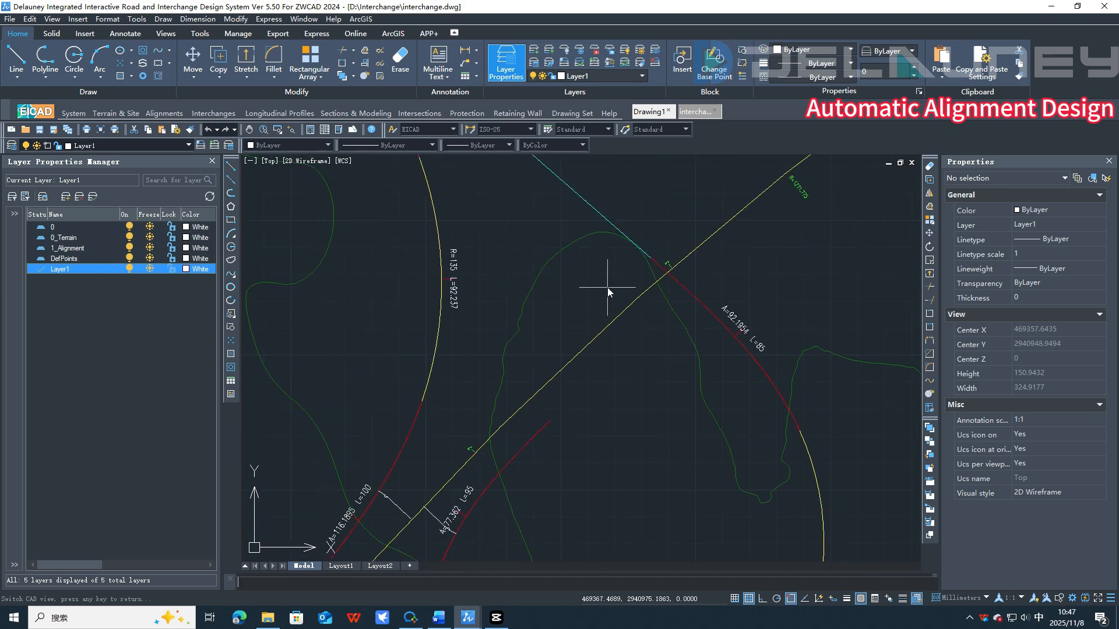
{"action": "middle_click_drag", "start_coordinate": [606, 287], "coordinate": [644, 453]}
{"action": "middle_click_drag", "start_coordinate": [868, 326], "coordinate": [547, 430]}
{"action": "middle_click_drag", "start_coordinate": [825, 310], "coordinate": [462, 479]}
{"action": "scroll", "coordinate": [626, 412], "scroll_direction": "down", "scroll_amount": 4}
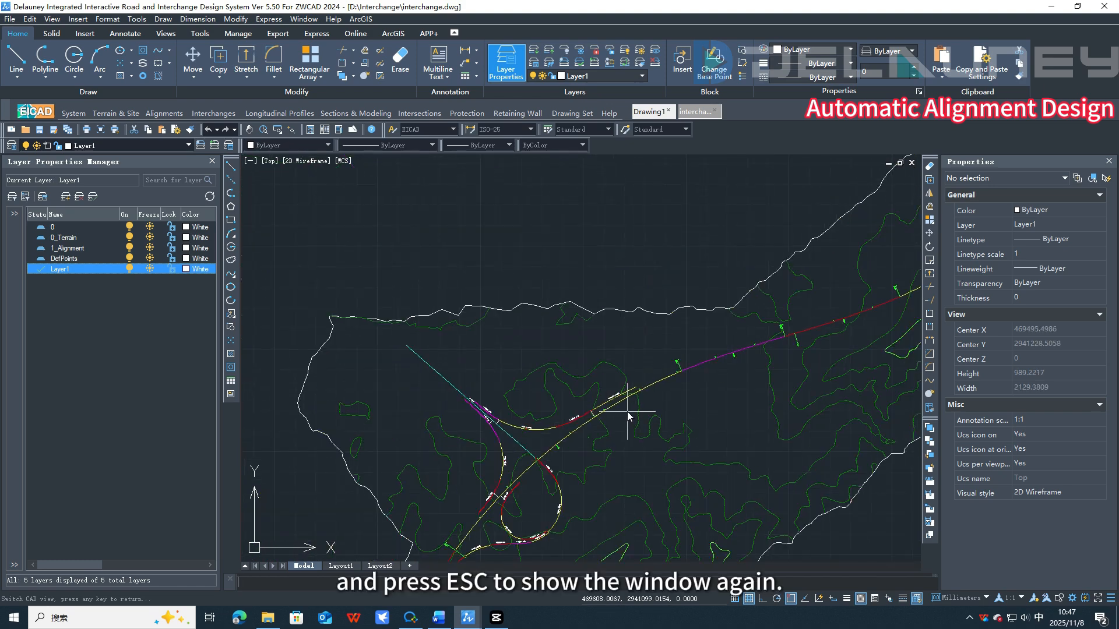
{"action": "mouse_move", "coordinate": [624, 452]}
{"action": "middle_mouse_down"}
{"action": "mouse_move", "coordinate": [761, 345]}
{"action": "mouse_move", "coordinate": [781, 307]}
{"action": "middle_mouse_up"}
{"action": "key", "text": "Escape"}
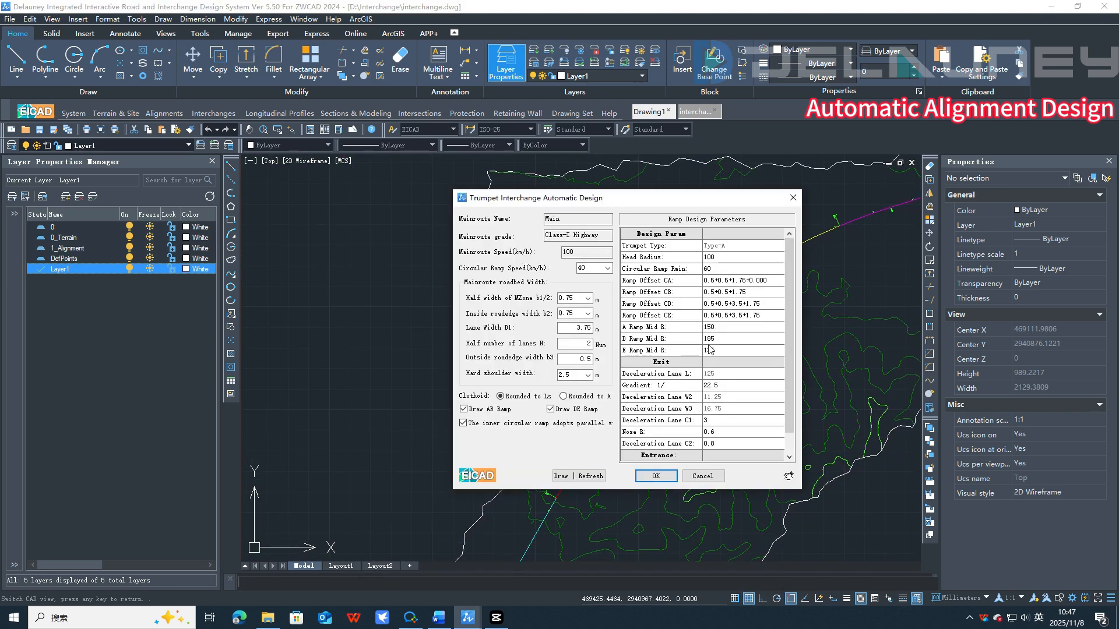
{"action": "left_click", "coordinate": [656, 476]}
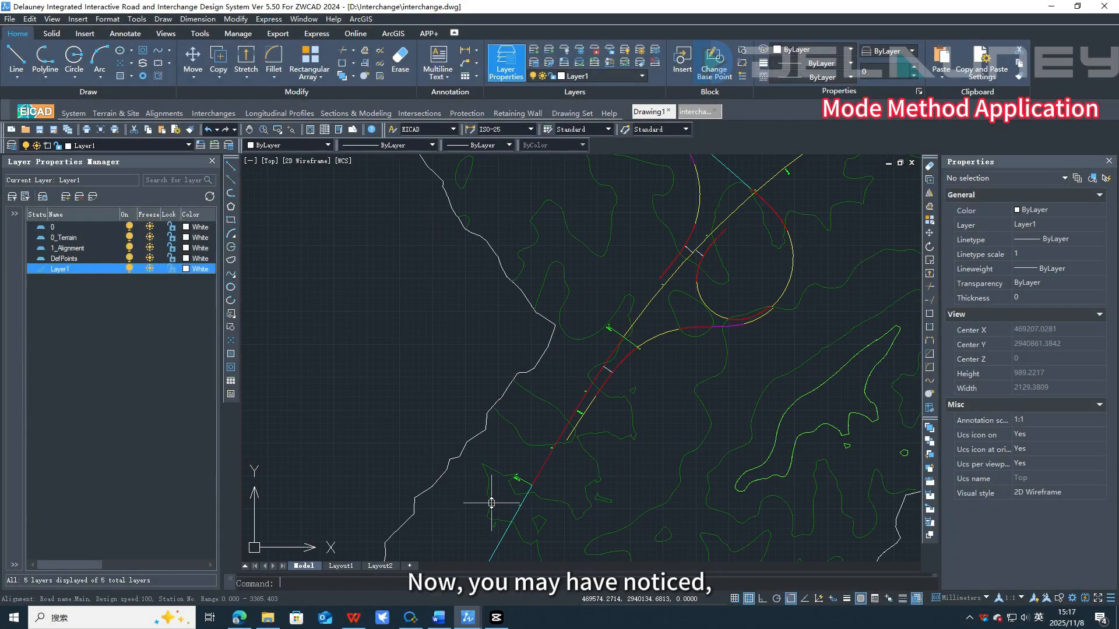
Step: Examine the generated interchange ramp alignments around the main route
{"action": "scroll", "coordinate": [700, 402], "scroll_direction": "up", "scroll_amount": 4}
{"action": "middle_click_drag", "start_coordinate": [709, 296], "coordinate": [588, 434]}
{"action": "middle_click_drag", "start_coordinate": [760, 332], "coordinate": [633, 389]}
{"action": "middle_click_drag", "start_coordinate": [697, 330], "coordinate": [624, 407]}
{"action": "middle_click_drag", "start_coordinate": [620, 345], "coordinate": [569, 458]}
{"action": "middle_click_drag", "start_coordinate": [573, 305], "coordinate": [467, 414]}
{"action": "middle_click_drag", "start_coordinate": [713, 272], "coordinate": [588, 411]}
{"action": "middle_click_drag", "start_coordinate": [806, 290], "coordinate": [617, 420]}
{"action": "scroll", "coordinate": [653, 391], "scroll_direction": "down", "scroll_amount": 1}
{"action": "mouse_move", "coordinate": [799, 333]}
{"action": "middle_mouse_down"}
{"action": "mouse_move", "coordinate": [576, 404]}
{"action": "mouse_move", "coordinate": [844, 340]}
{"action": "middle_mouse_up"}
{"action": "middle_click_drag", "start_coordinate": [545, 430], "coordinate": [798, 376]}
{"action": "middle_click_drag", "start_coordinate": [520, 307], "coordinate": [693, 372]}
{"action": "scroll", "coordinate": [612, 316], "scroll_direction": "down", "scroll_amount": 1}
{"action": "scroll", "coordinate": [612, 315], "scroll_direction": "down", "scroll_amount": 1}
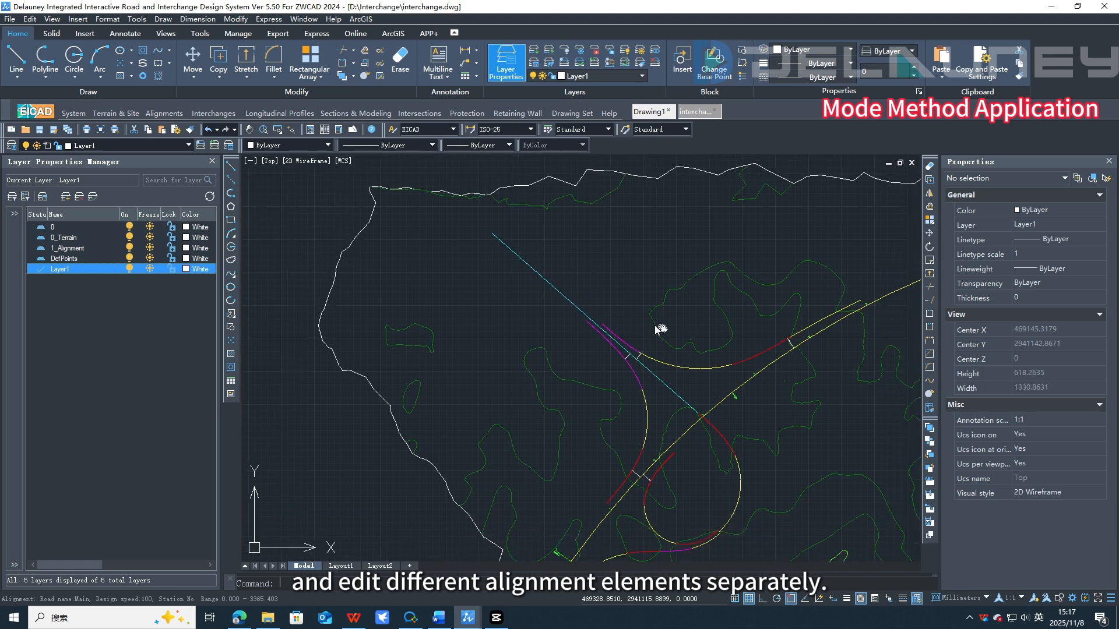
{"action": "middle_click_drag", "start_coordinate": [659, 325], "coordinate": [617, 312]}
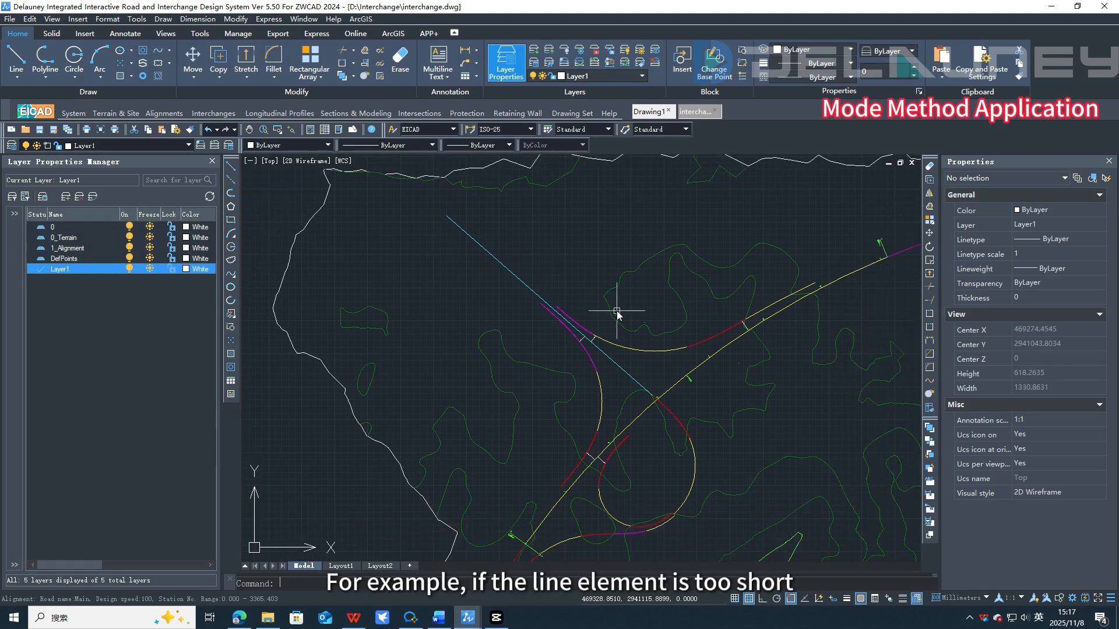
Step: Run the LD command and select the cyan line element that needs extending
{"action": "type", "text": "ld"}
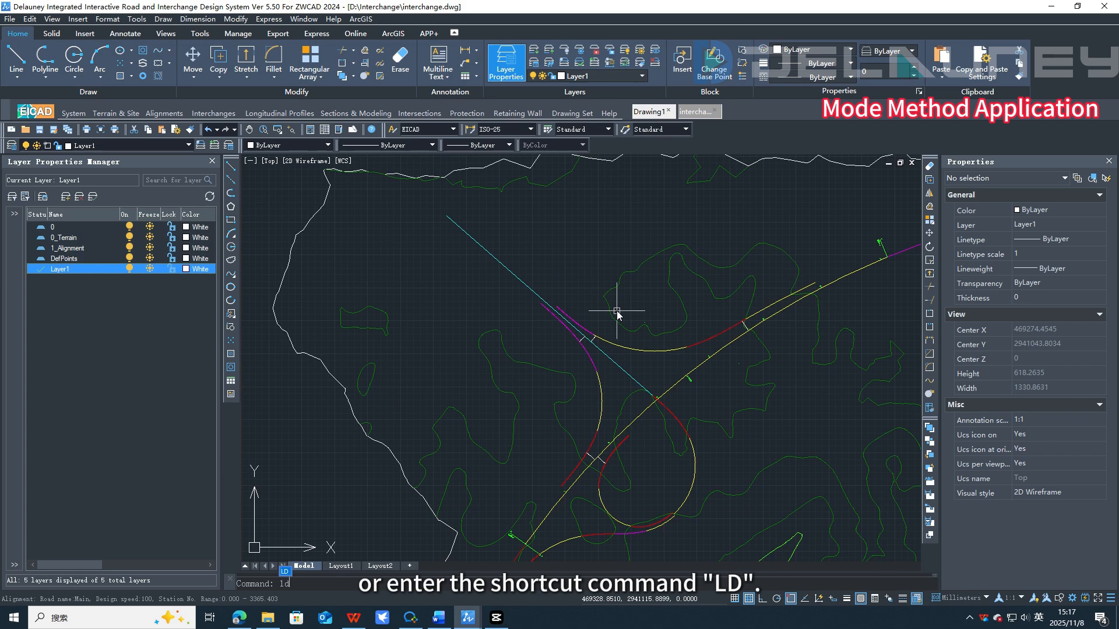
{"action": "key", "text": "Return"}
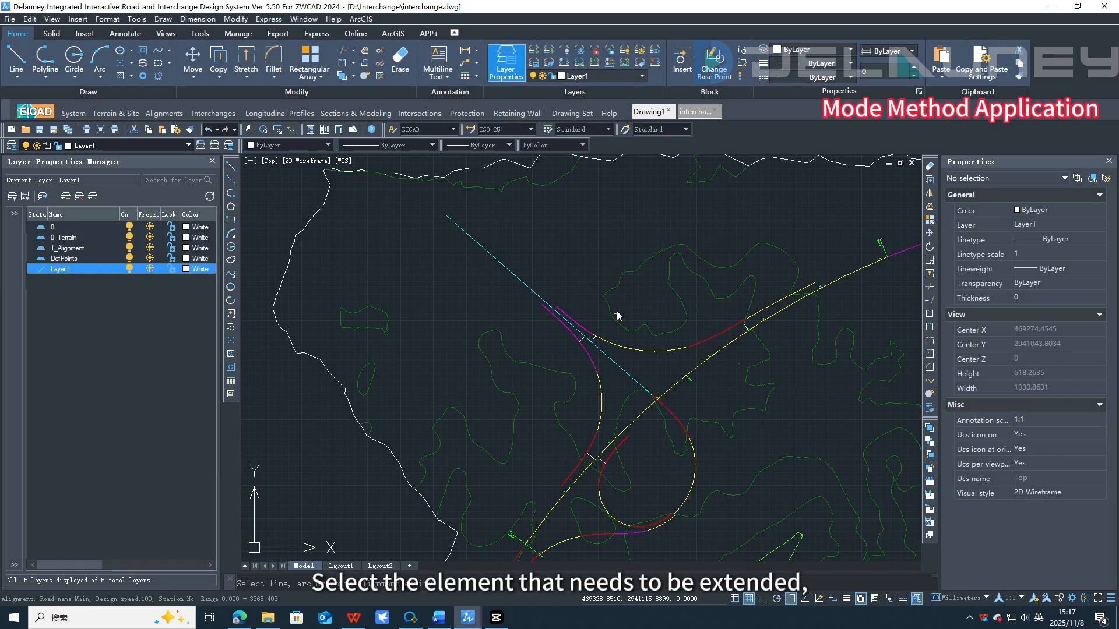
{"action": "left_click", "coordinate": [510, 272]}
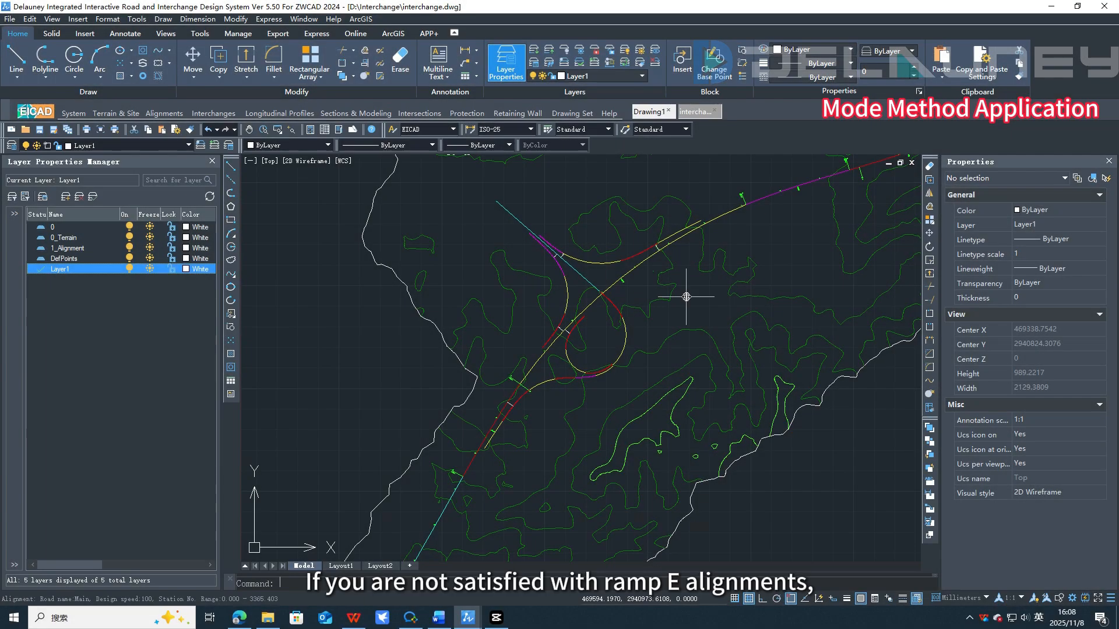
Step: Delete the clothoid curve between the two circular curves of ramp E
{"action": "scroll", "coordinate": [638, 251], "scroll_direction": "up", "scroll_amount": 8}
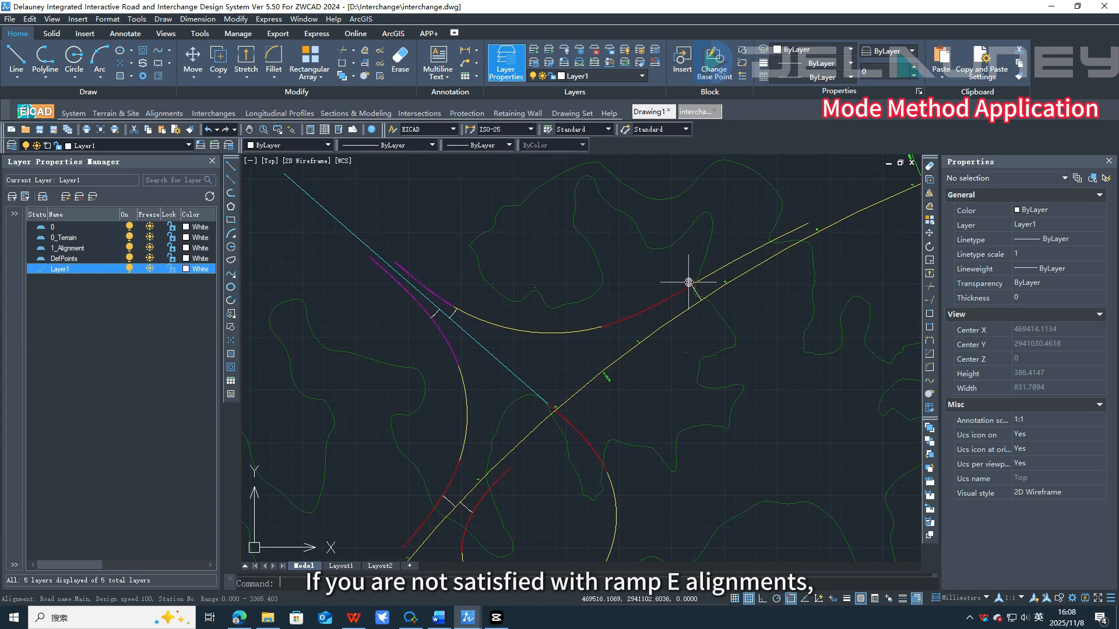
{"action": "scroll", "coordinate": [720, 380], "scroll_direction": "down", "scroll_amount": 2}
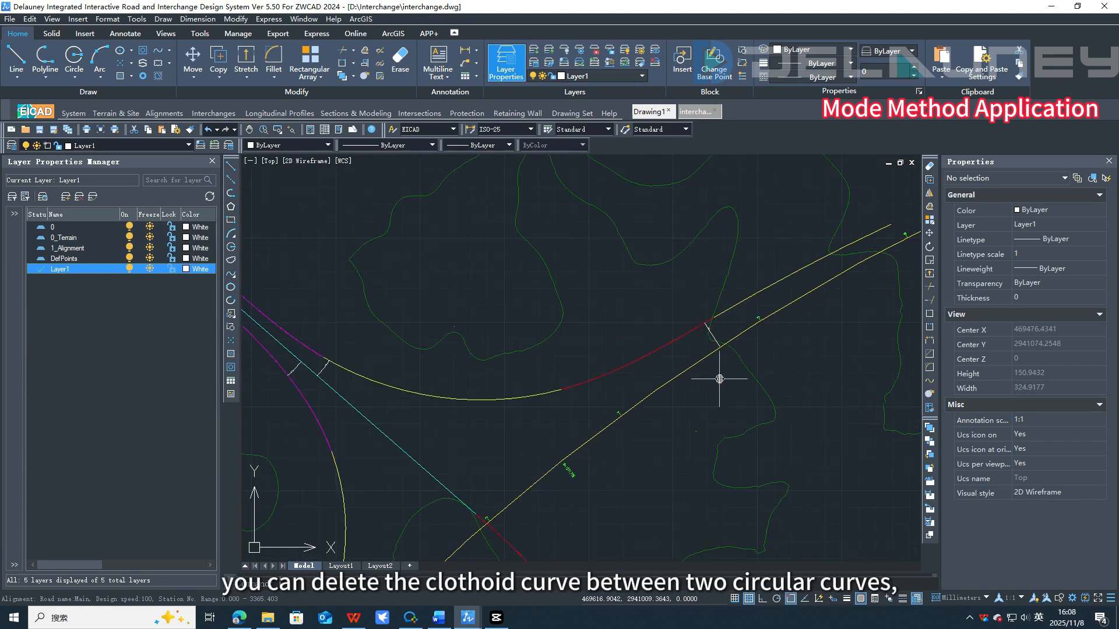
{"action": "left_click", "coordinate": [652, 354]}
{"action": "key", "text": "Delete"}
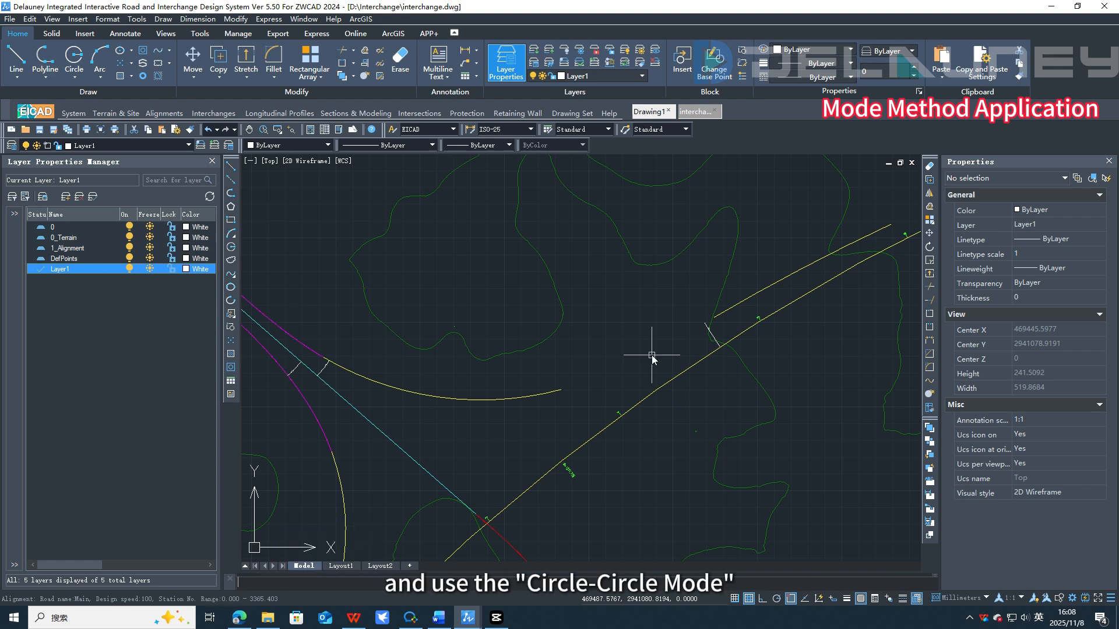
Step: Reconnect the two ramp arcs with an S-type clothoid in Circle-Circle mode and round its parameters
{"action": "left_click", "coordinate": [744, 302]}
{"action": "left_click", "coordinate": [516, 398]}
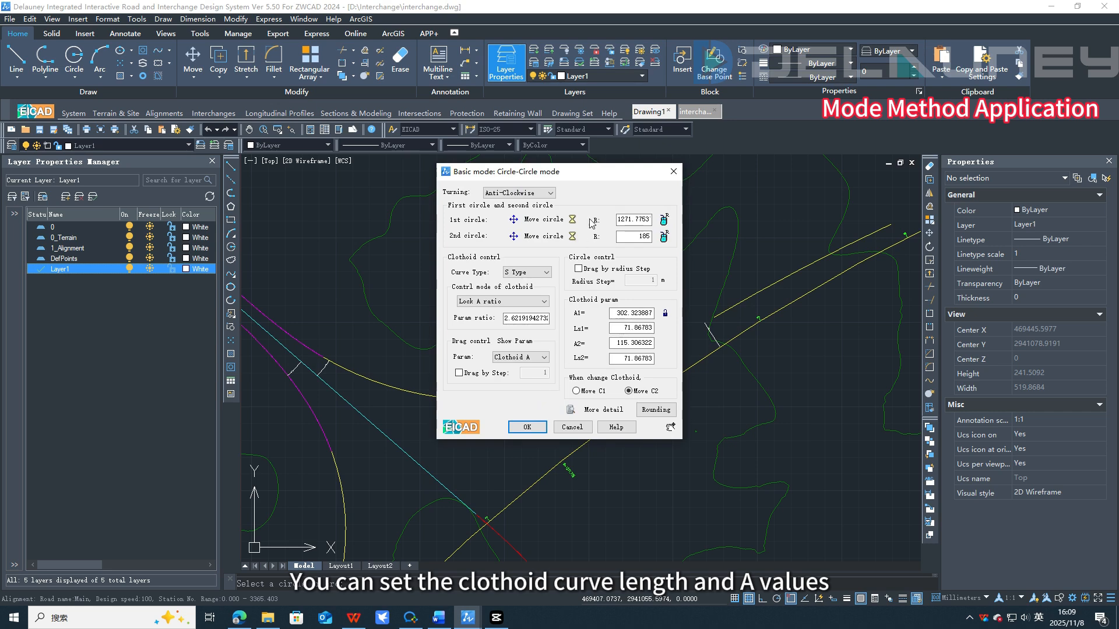
{"action": "left_click_drag", "start_coordinate": [588, 180], "coordinate": [454, 201]}
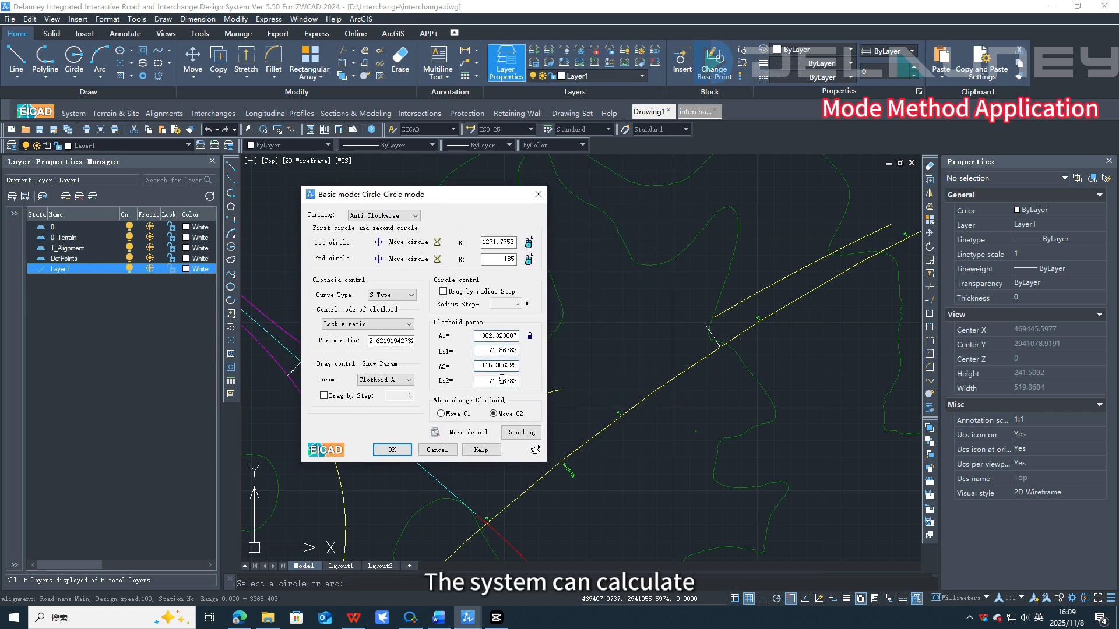
{"action": "left_click", "coordinate": [513, 431]}
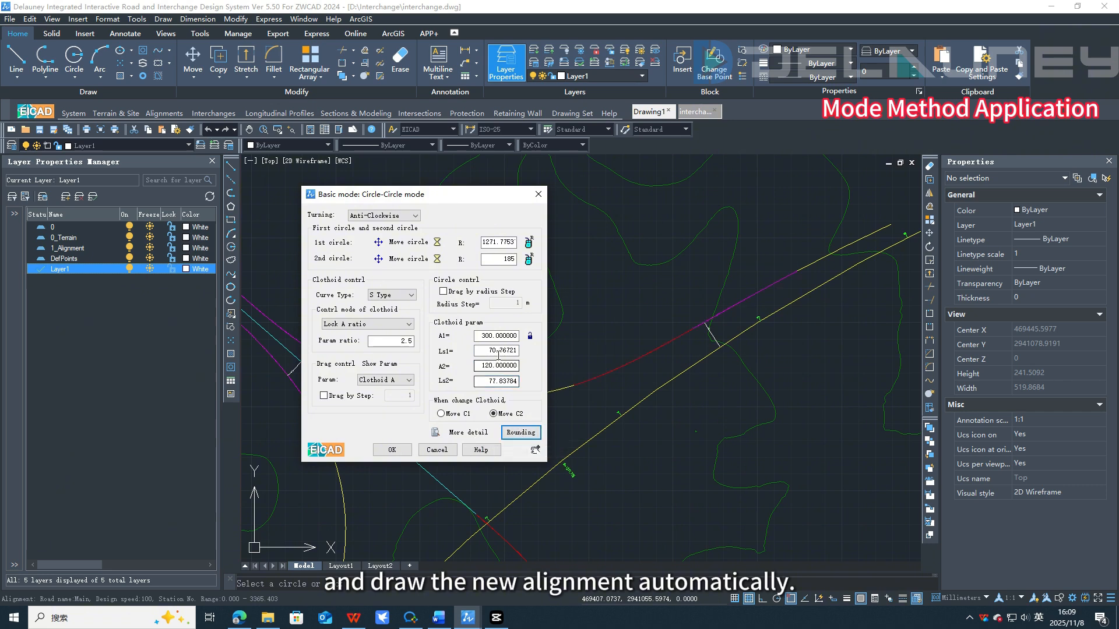
Step: Enter 77 for the second clothoid length Ls2, round the parameters again and apply the new alignment
{"action": "left_click_drag", "start_coordinate": [498, 350], "coordinate": [528, 350]}
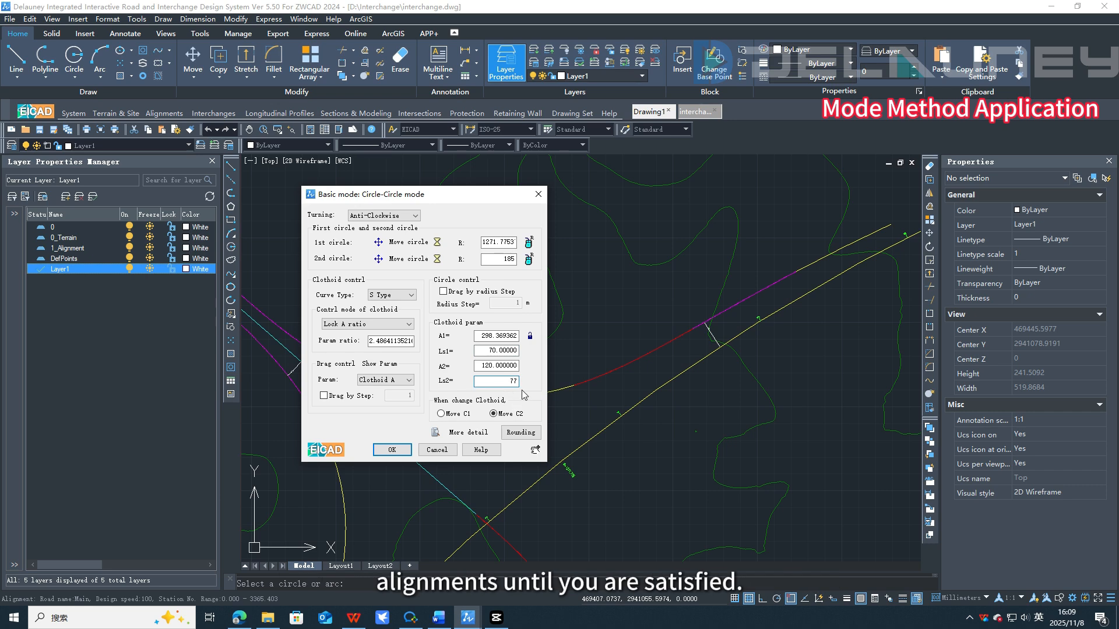
{"action": "left_click", "coordinate": [531, 432]}
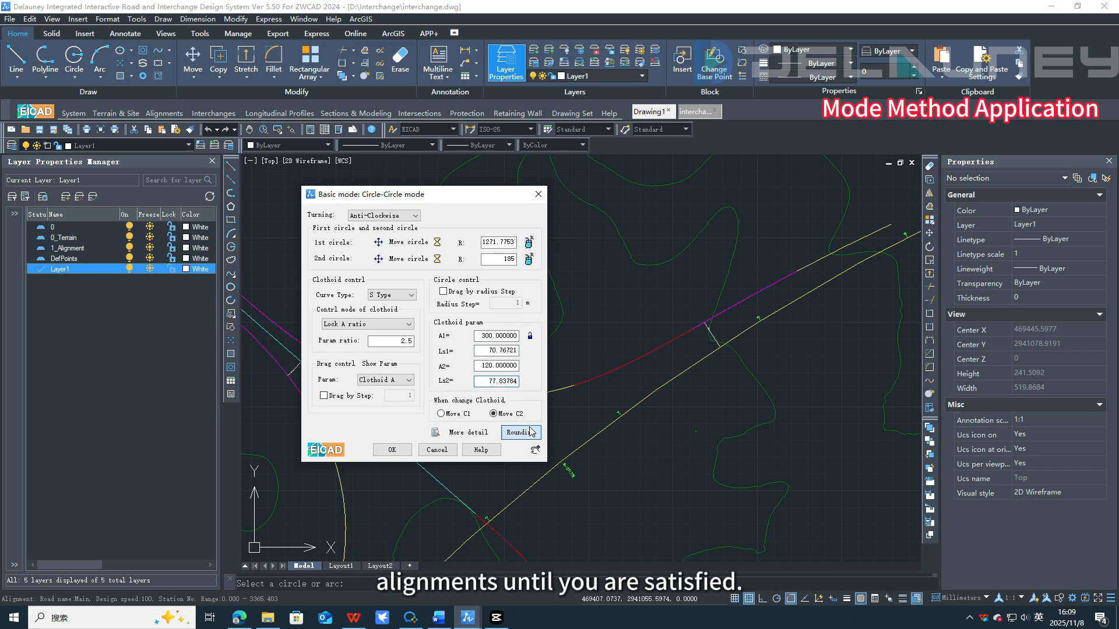
{"action": "left_click", "coordinate": [393, 450]}
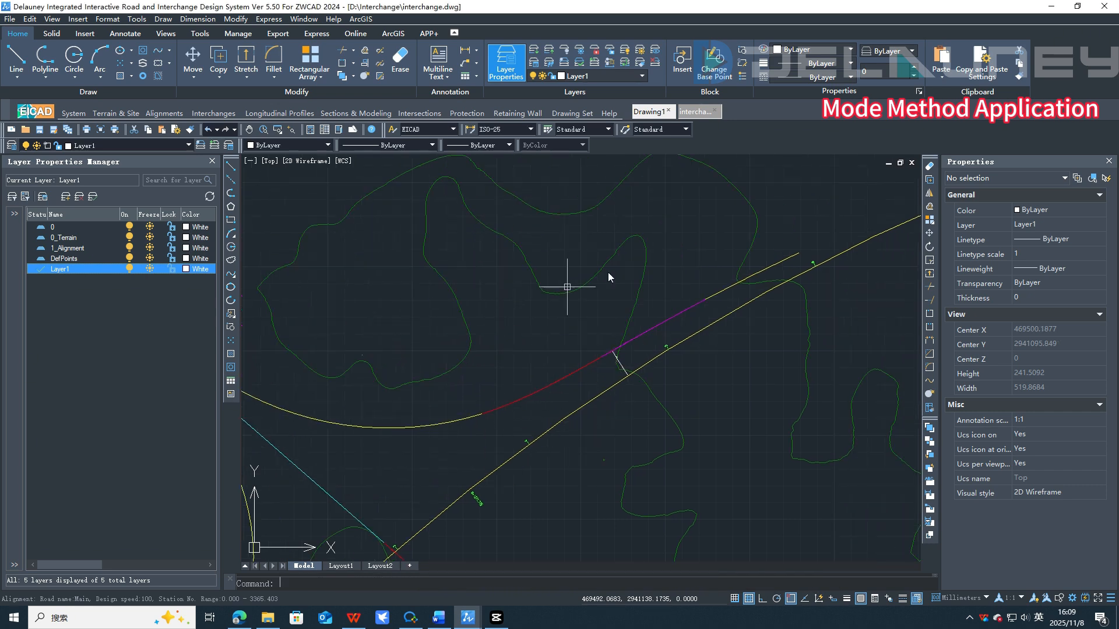
Step: Convert the ramp alignment into a route entity with Search and Convert Route, deleting the original elements
{"action": "scroll", "coordinate": [634, 386], "scroll_direction": "down", "scroll_amount": 6}
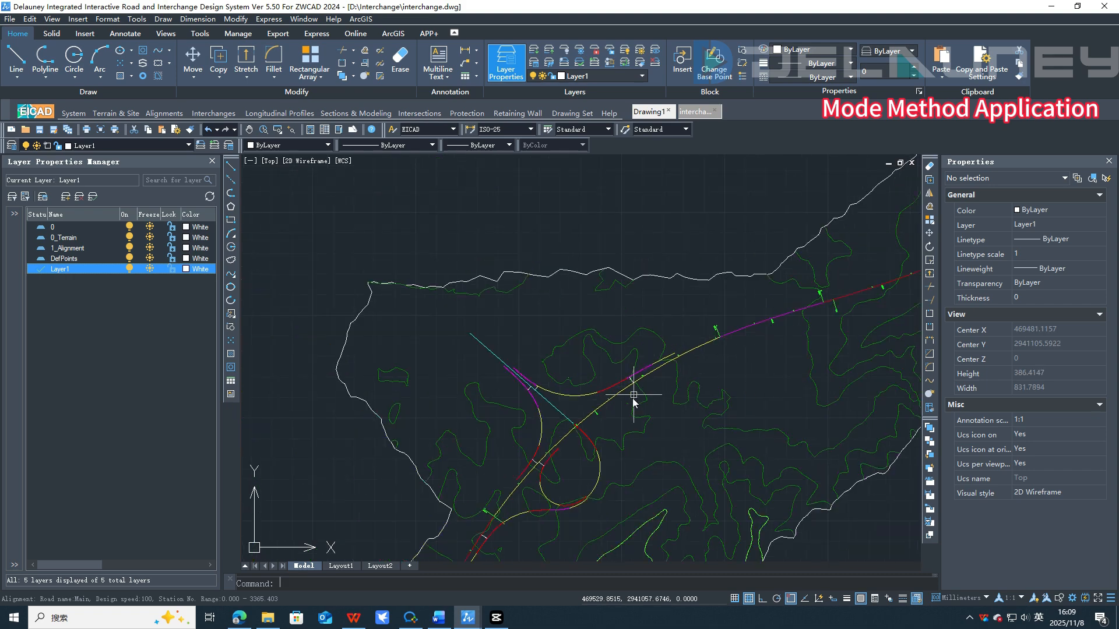
{"action": "scroll", "coordinate": [665, 361], "scroll_direction": "up", "scroll_amount": 2}
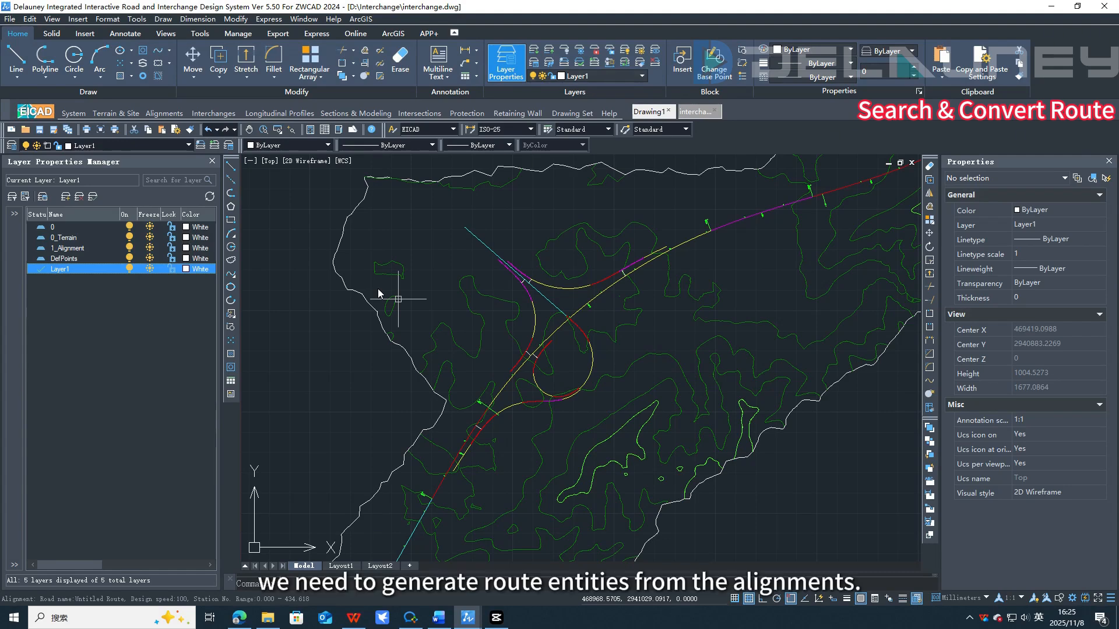
{"action": "left_click", "coordinate": [164, 113]}
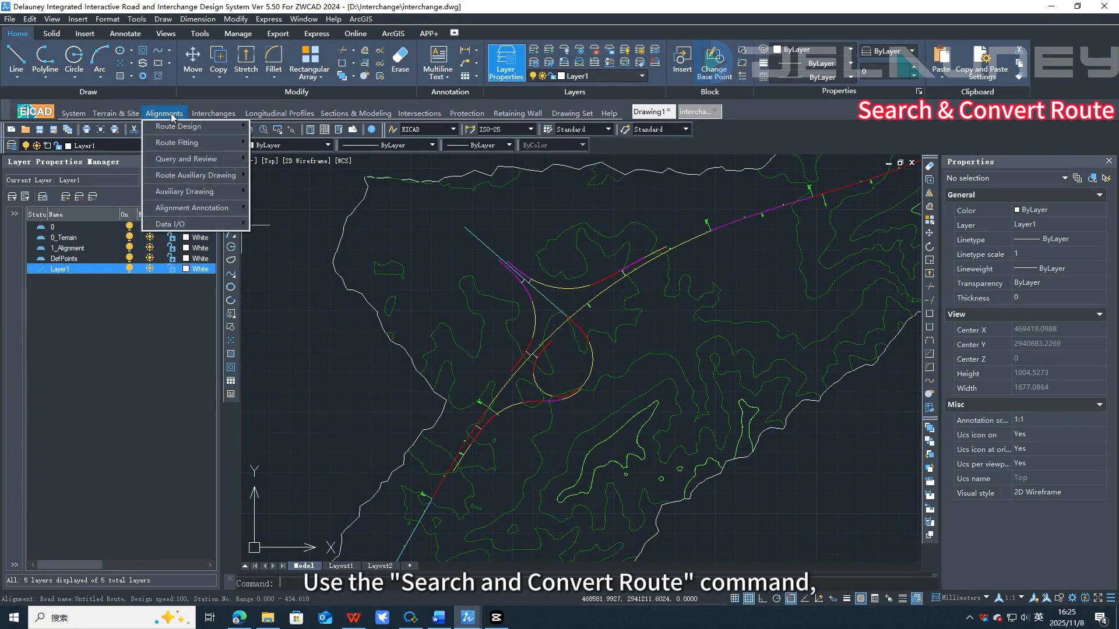
{"action": "mouse_move", "coordinate": [178, 128]}
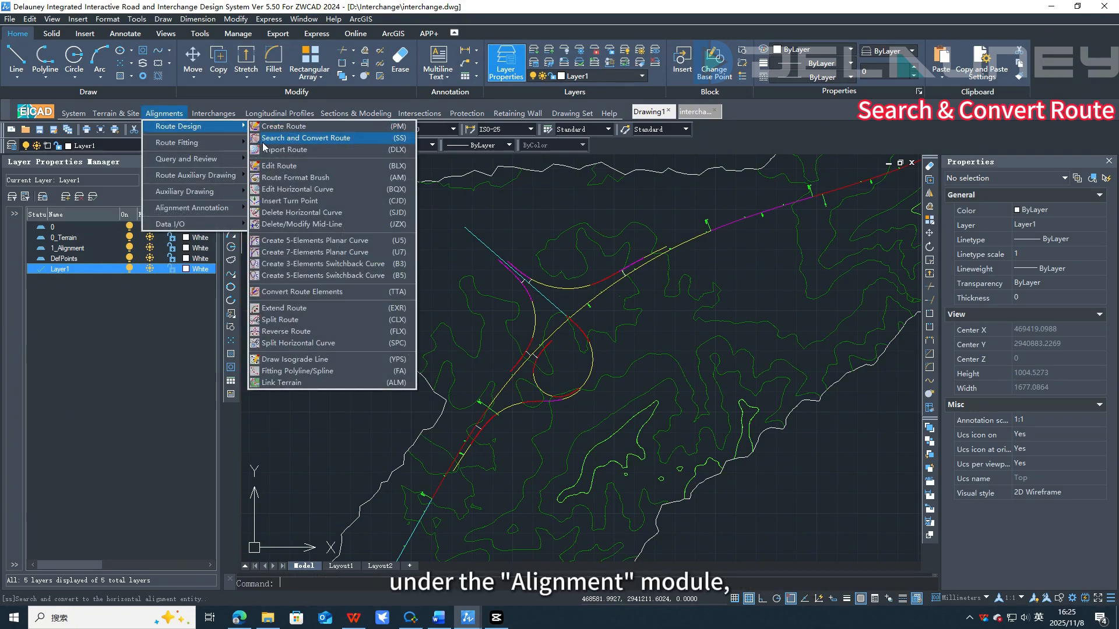
{"action": "left_click", "coordinate": [394, 138]}
{"action": "scroll", "coordinate": [524, 274], "scroll_direction": "up", "scroll_amount": 5}
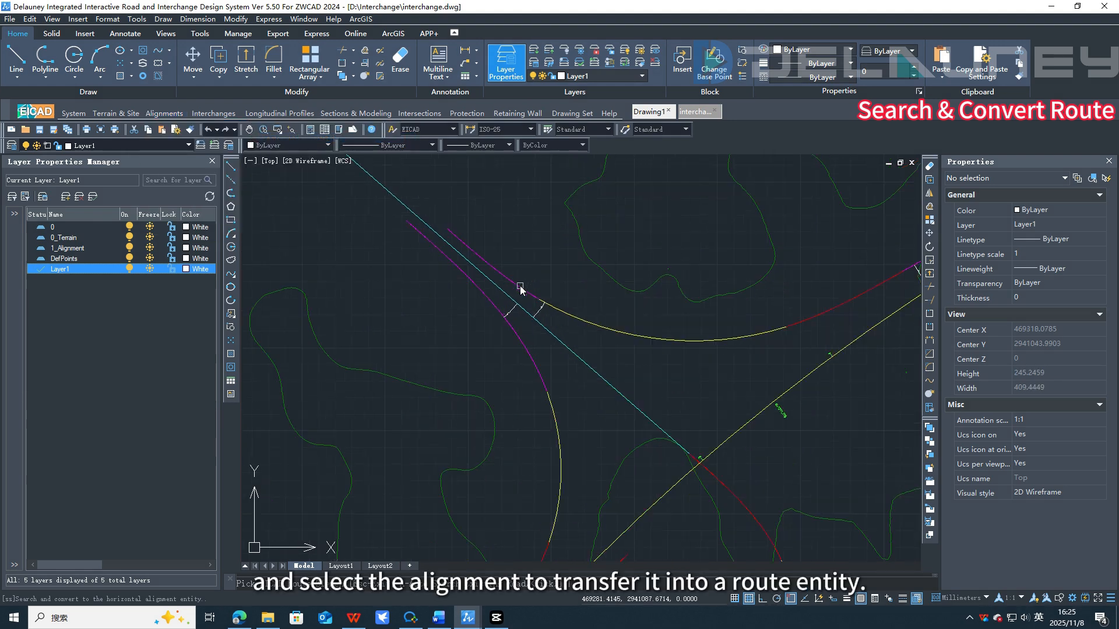
{"action": "left_click", "coordinate": [520, 290]}
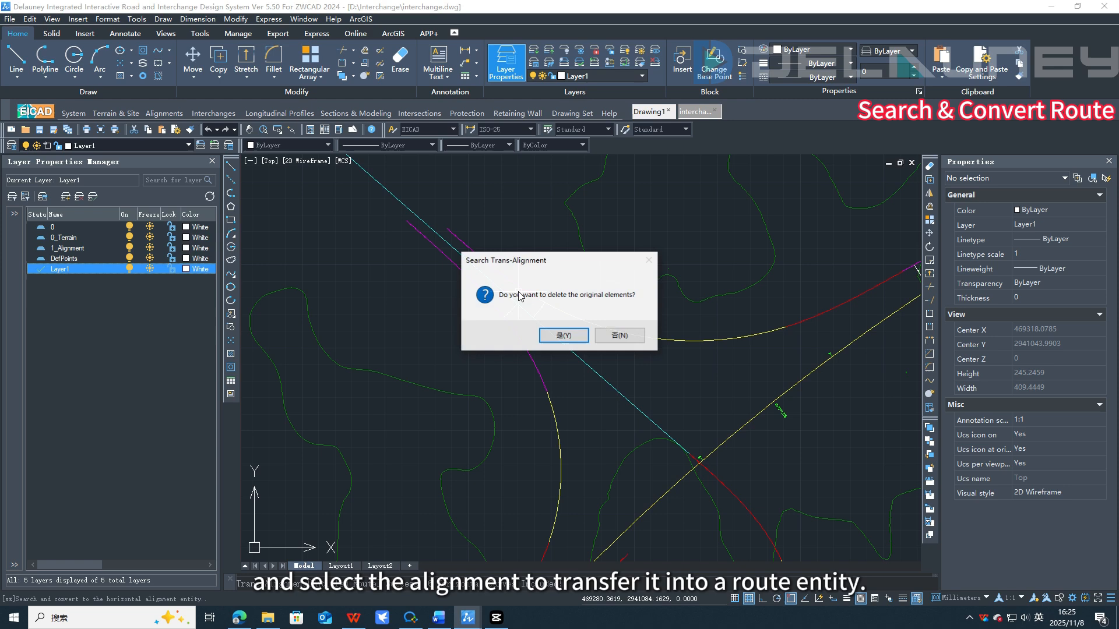
{"action": "left_click", "coordinate": [562, 336]}
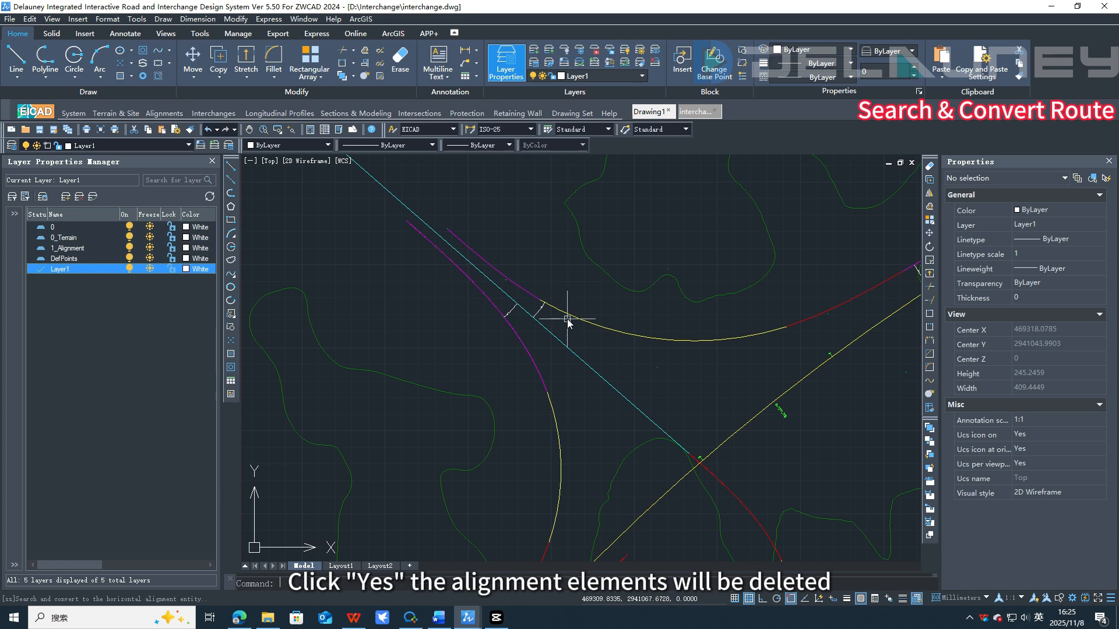
{"action": "left_click", "coordinate": [573, 314]}
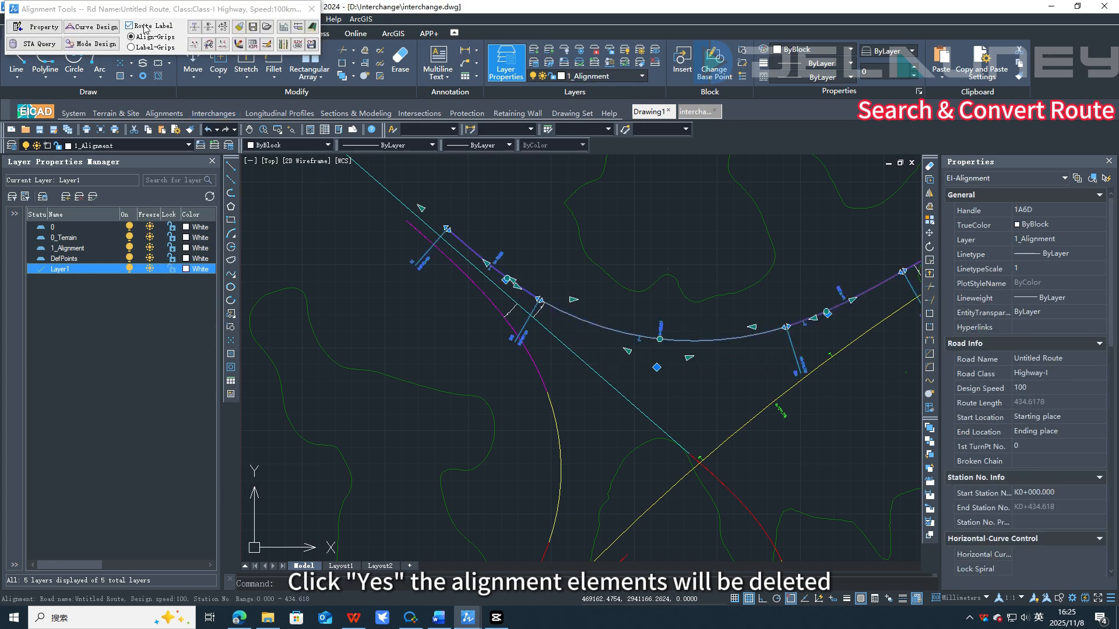
{"action": "key", "text": "Escape"}
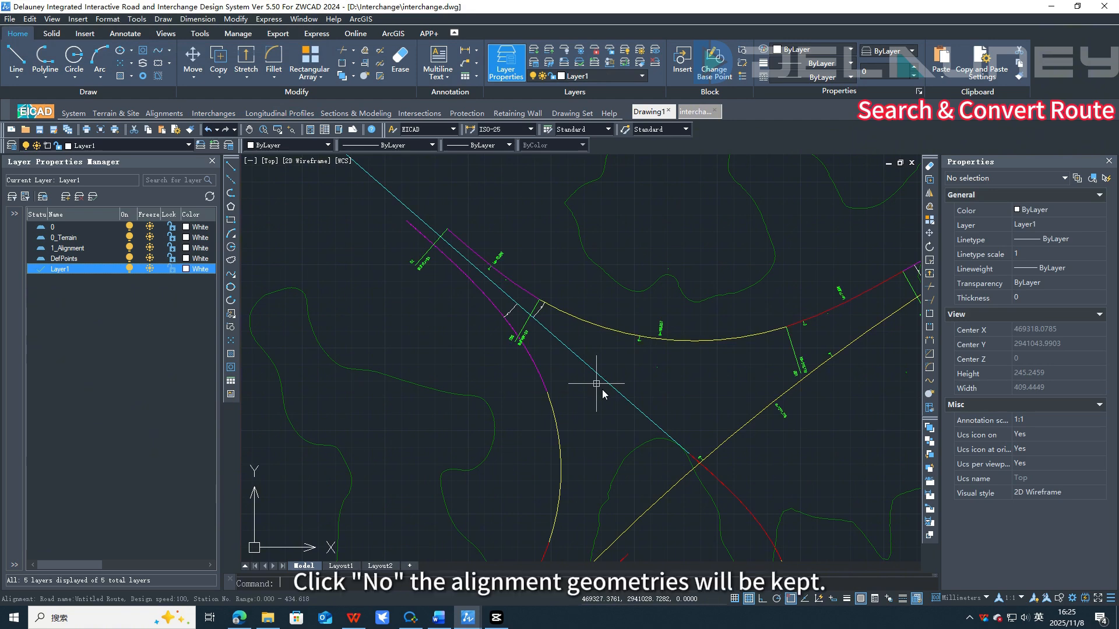
Step: Repeat Search and Convert Route with the SS command on the next ramp alignment, deleting its original elements
{"action": "scroll", "coordinate": [622, 407], "scroll_direction": "down", "scroll_amount": 2}
{"action": "middle_click_drag", "start_coordinate": [751, 410], "coordinate": [699, 349]}
{"action": "middle_click_drag", "start_coordinate": [617, 422], "coordinate": [632, 341]}
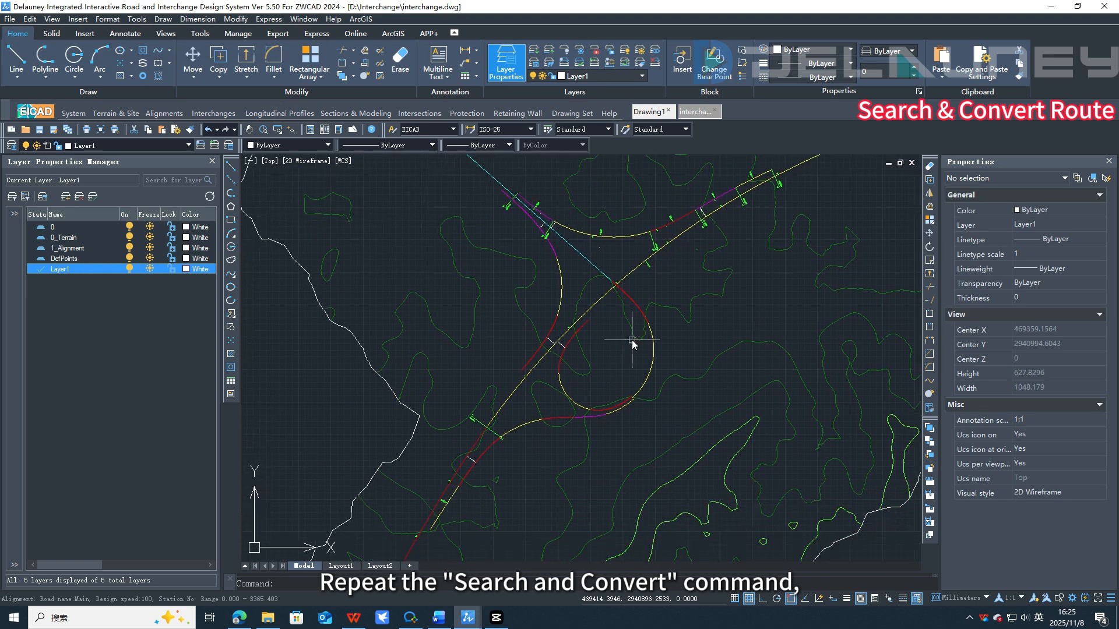
{"action": "scroll", "coordinate": [639, 359], "scroll_direction": "up", "scroll_amount": 2}
{"action": "type", "text": "ss"}
{"action": "key", "text": "Return"}
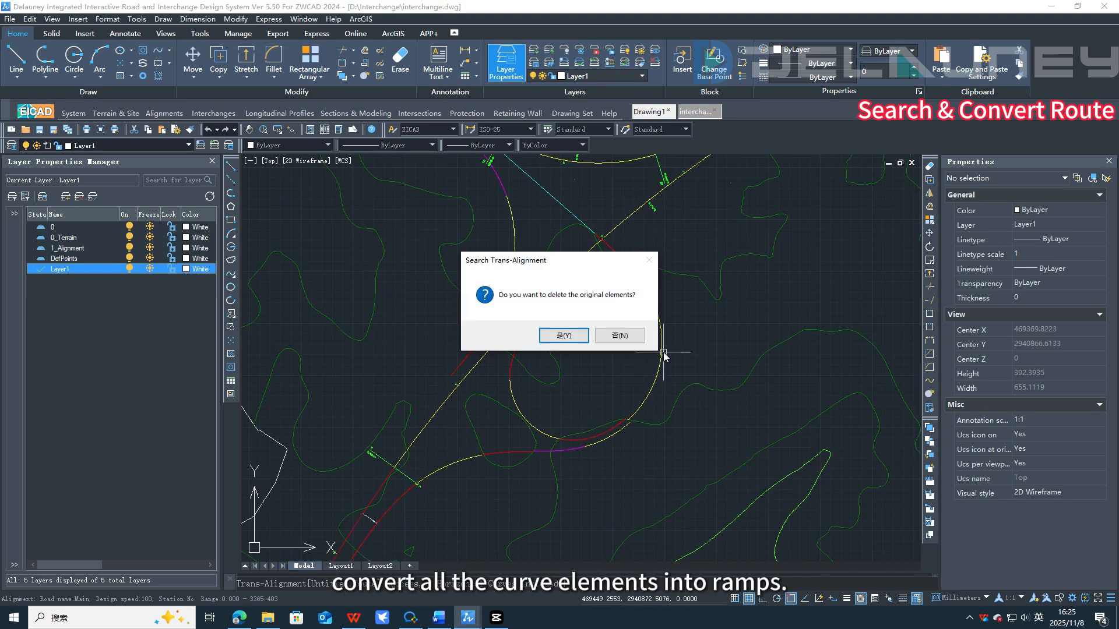
{"action": "left_click", "coordinate": [564, 336]}
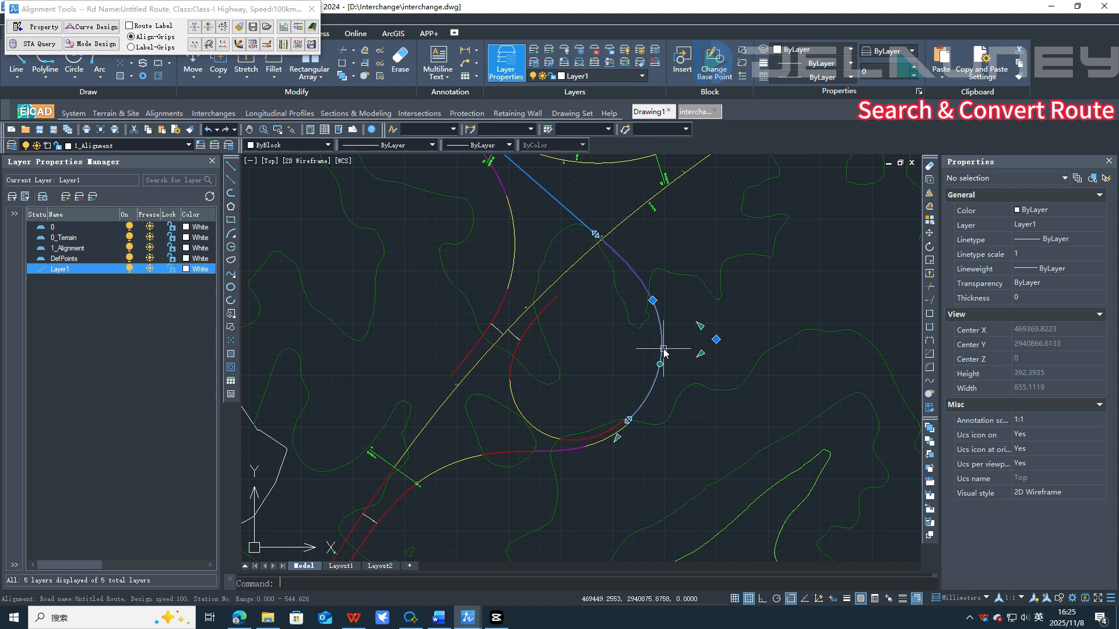
Step: Restart the conversion and turn the lower ramp alignment into a route entity, deleting its original elements
{"action": "left_click", "coordinate": [525, 331]}
{"action": "key", "text": "Escape"}
{"action": "key", "text": "space"}
{"action": "left_click", "coordinate": [468, 458]}
{"action": "left_click", "coordinate": [563, 335]}
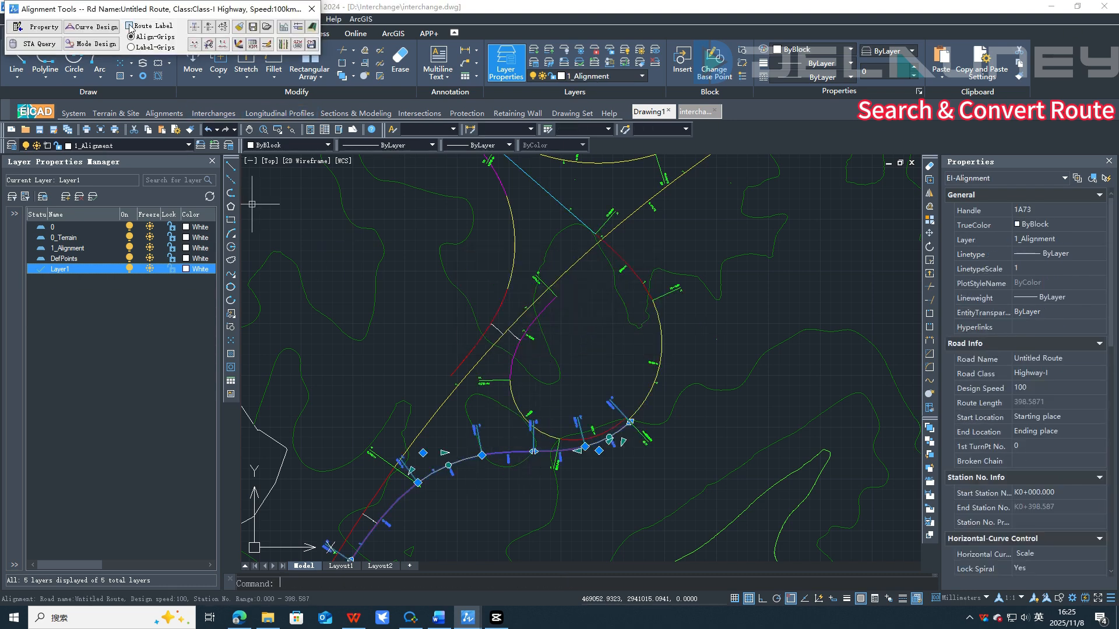
{"action": "key", "text": "Escape"}
{"action": "key", "text": "space"}
{"action": "left_click", "coordinate": [514, 248]}
{"action": "left_click", "coordinate": [563, 335]}
{"action": "key", "text": "Escape"}
{"action": "scroll", "coordinate": [534, 341], "scroll_direction": "down", "scroll_amount": 4}
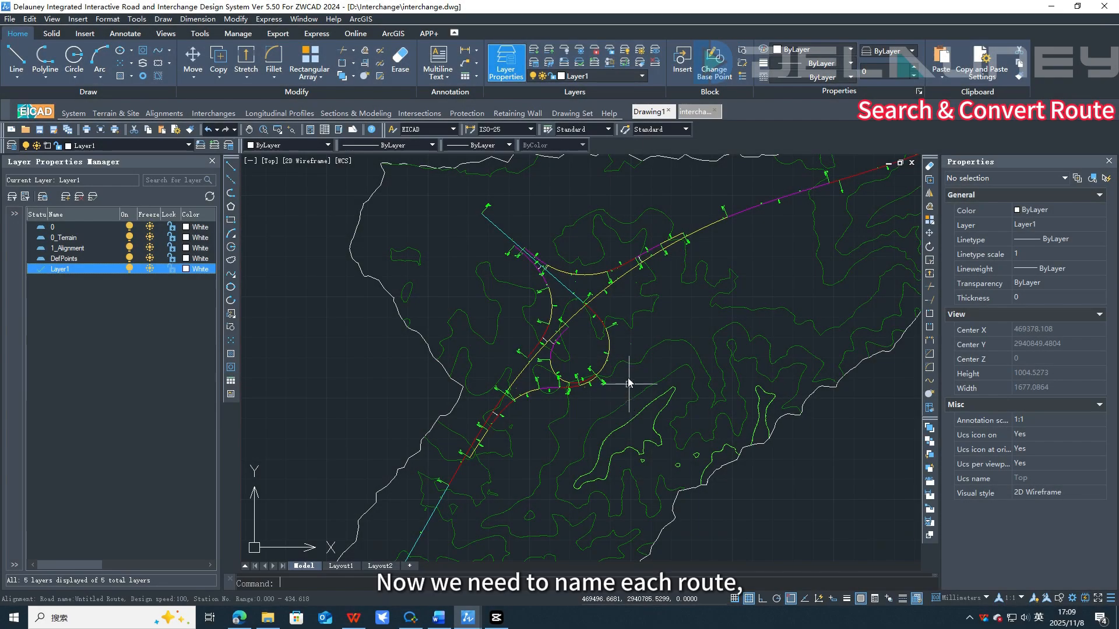
Step: Name the ramp alignment Rc, set its route class to Ramp, link it to the terrain and add it to the project
{"action": "double_click", "coordinate": [614, 328]}
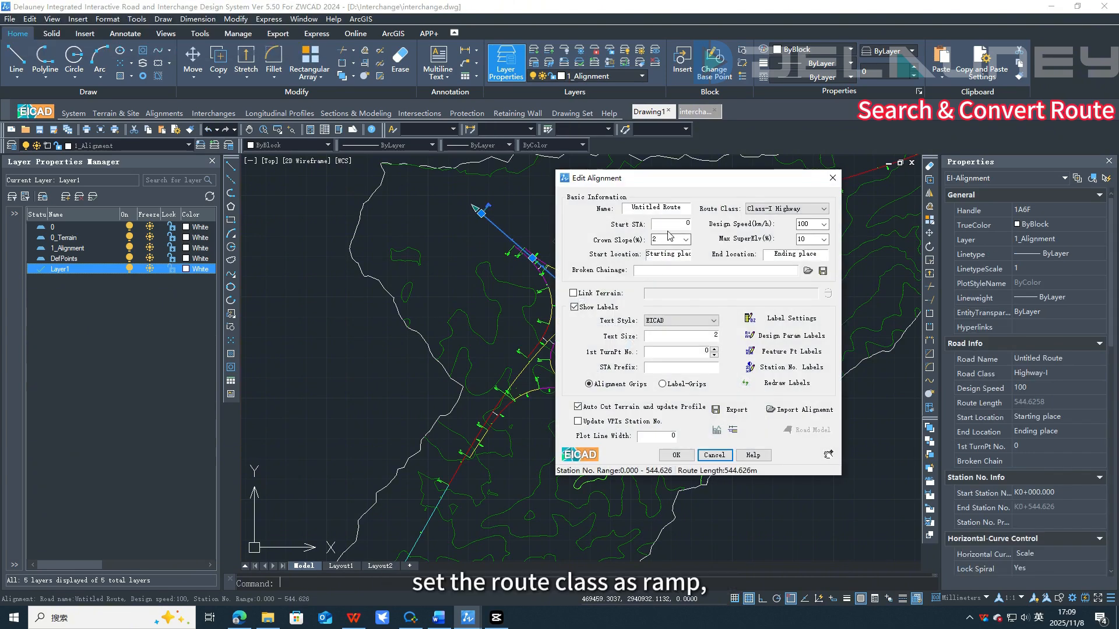
{"action": "type", "text": "Ro"}
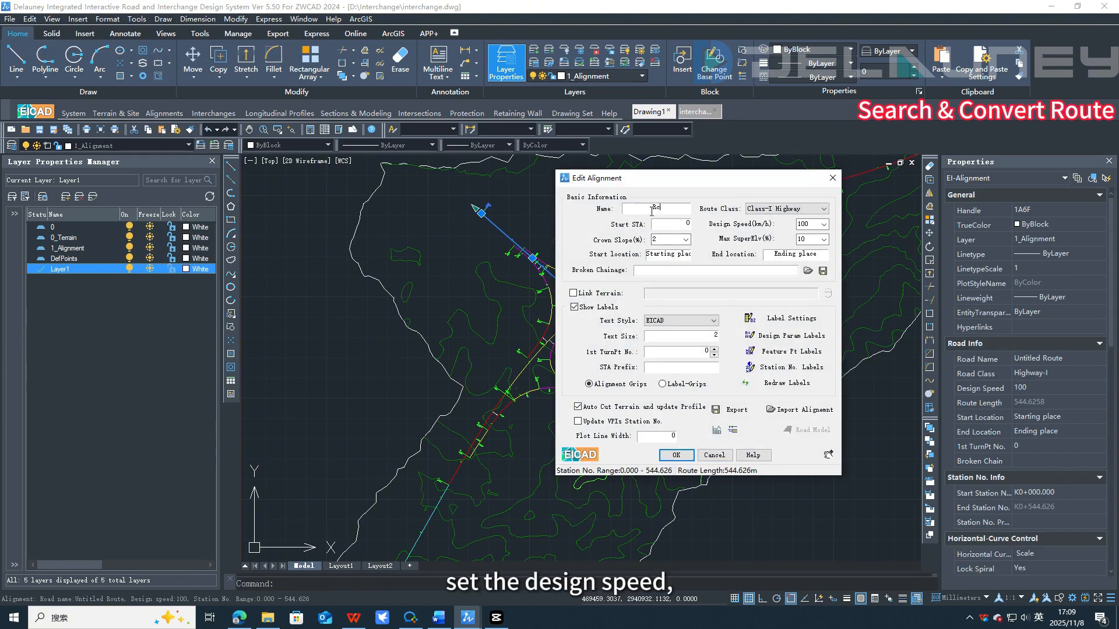
{"action": "left_click", "coordinate": [766, 210]}
{"action": "left_click", "coordinate": [769, 255]}
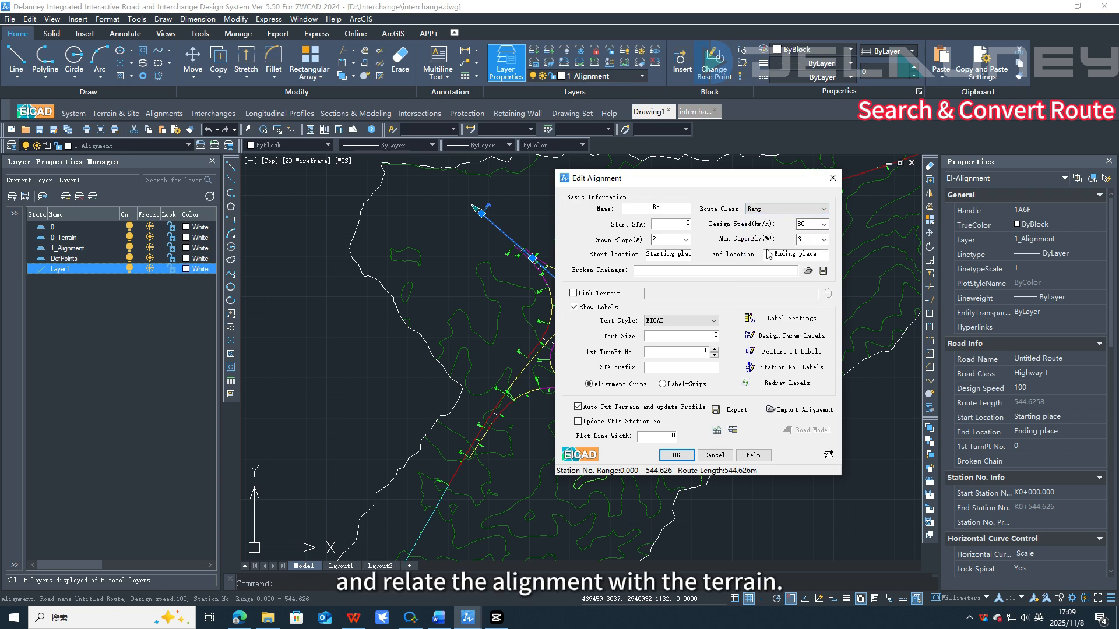
{"action": "left_click", "coordinate": [610, 295]}
{"action": "left_click", "coordinate": [828, 294]}
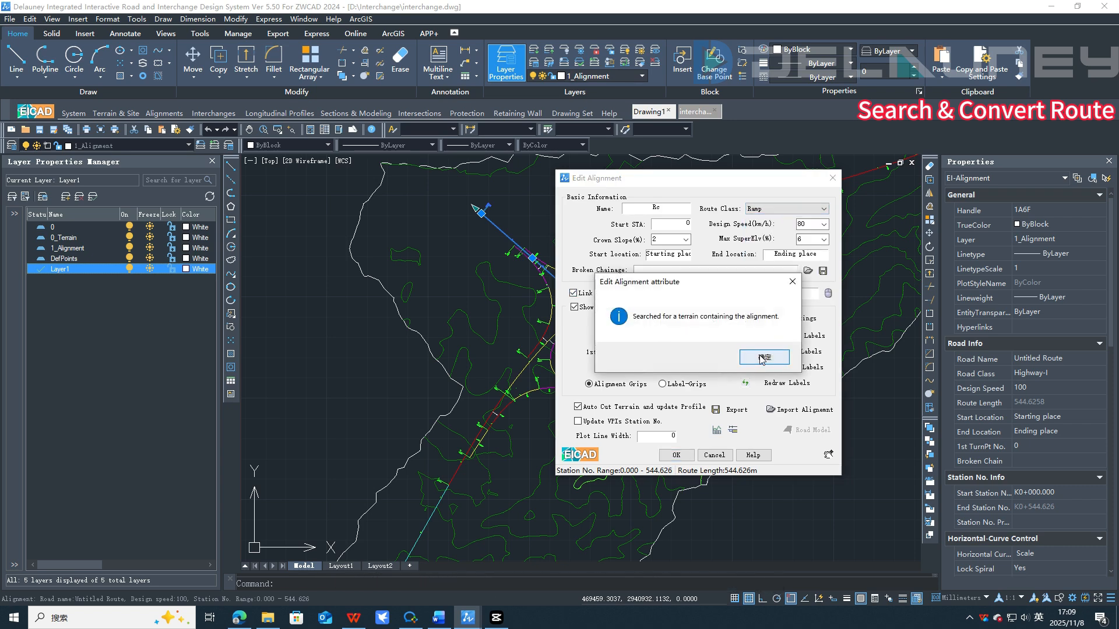
{"action": "left_click", "coordinate": [764, 357]}
{"action": "left_click", "coordinate": [693, 460]}
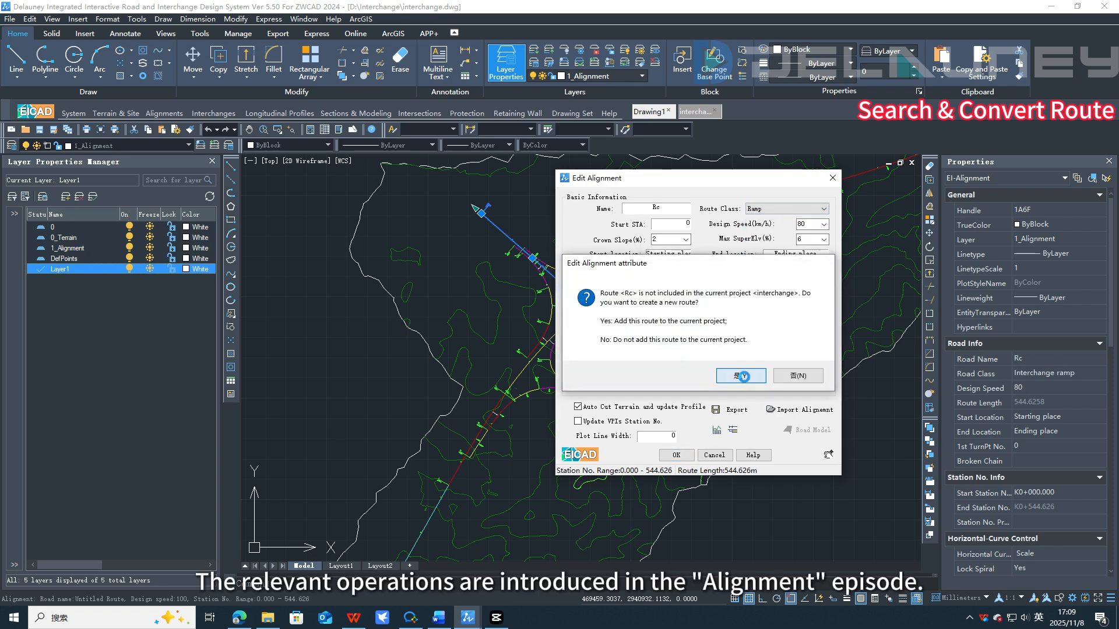
{"action": "left_click", "coordinate": [740, 375]}
{"action": "left_click", "coordinate": [768, 362]}
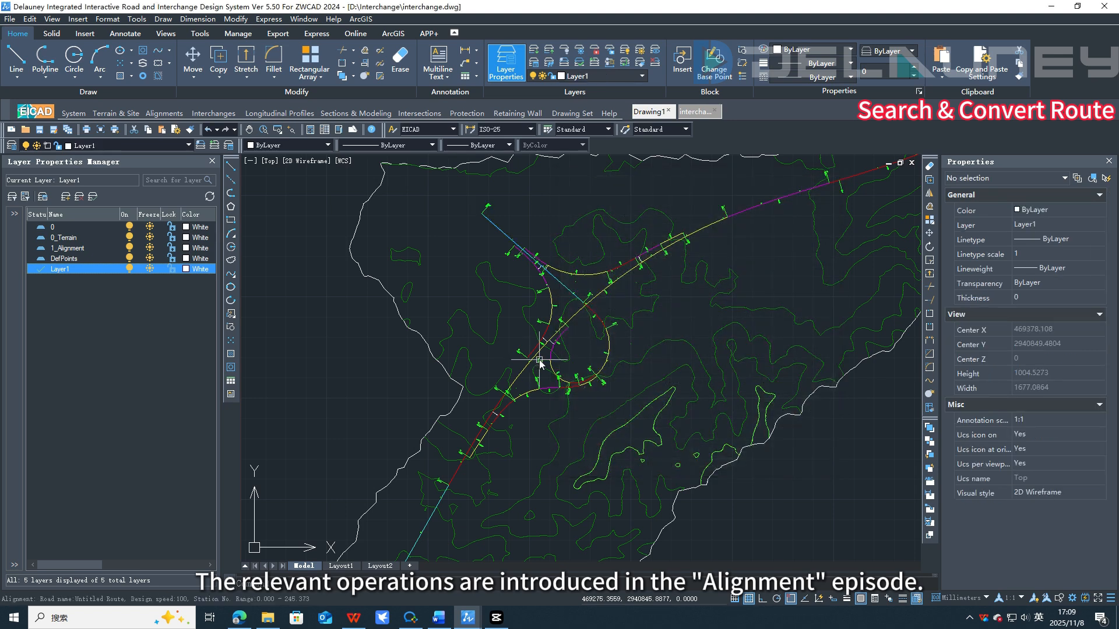
Step: Name the next ramp alignment Ra, set its class to Ramp, link the terrain and add it to the project
{"action": "double_click", "coordinate": [539, 360]}
{"action": "left_click", "coordinate": [791, 210]}
{"action": "left_click", "coordinate": [771, 225]}
{"action": "left_click", "coordinate": [603, 296]}
{"action": "left_click", "coordinate": [827, 294]}
{"action": "left_click", "coordinate": [765, 356]}
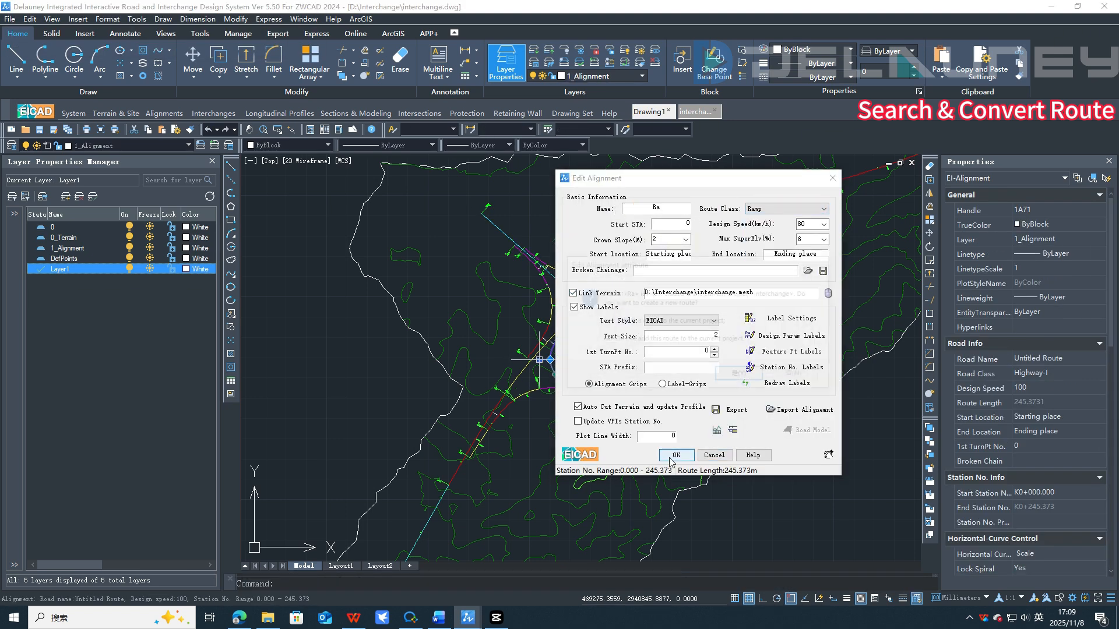
{"action": "left_click", "coordinate": [672, 457]}
{"action": "left_click", "coordinate": [740, 376]}
{"action": "left_click", "coordinate": [768, 363]}
Step: Rename another ramp alignment Rb with class Ramp, linked terrain, and add it to the project
{"action": "double_click", "coordinate": [537, 382]}
{"action": "left_click_drag", "start_coordinate": [684, 210], "coordinate": [599, 207]}
{"action": "type", "text": "Re"}
{"action": "left_click", "coordinate": [787, 209]}
{"action": "left_click", "coordinate": [770, 226]}
{"action": "left_click", "coordinate": [602, 294]}
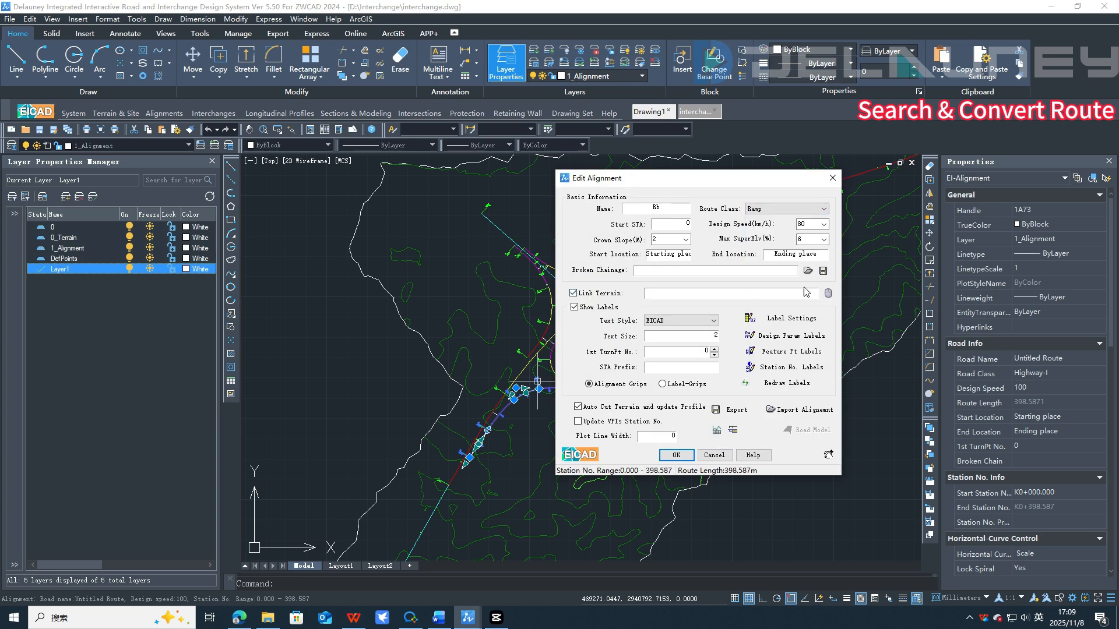
{"action": "left_click", "coordinate": [827, 294]}
{"action": "left_click", "coordinate": [673, 457]}
{"action": "left_click", "coordinate": [740, 376]}
Step: Rename the ramp alignment Re with class Ramp, linked terrain, and add it to the project
{"action": "double_click", "coordinate": [610, 278]}
{"action": "left_click_drag", "start_coordinate": [685, 210], "coordinate": [606, 207]}
{"action": "type", "text": "Re"}
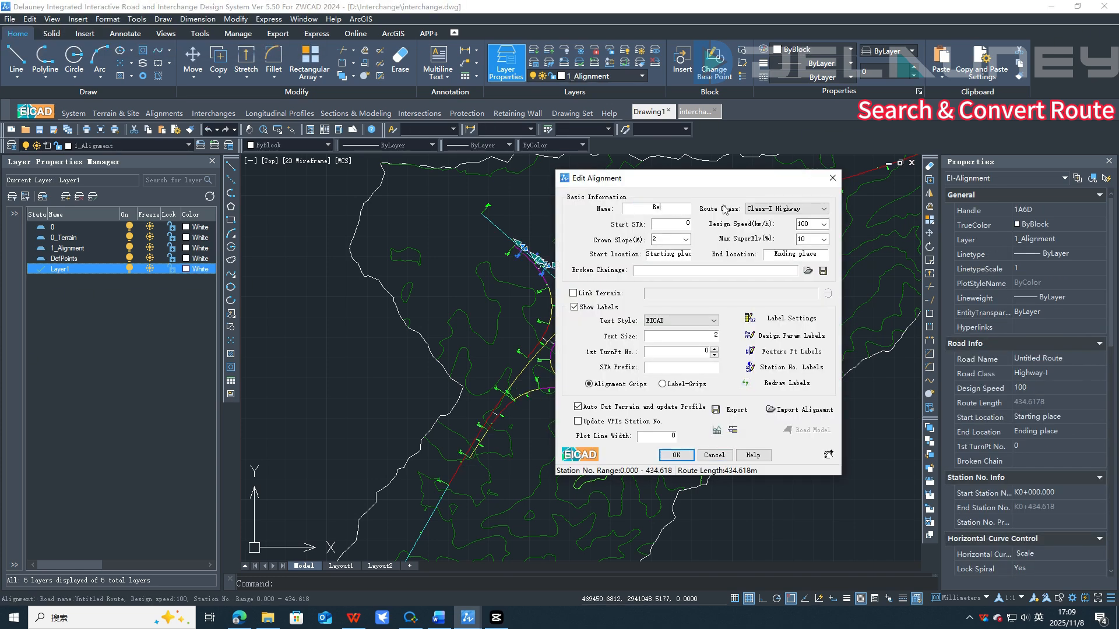
{"action": "left_click", "coordinate": [787, 209]}
{"action": "left_click", "coordinate": [770, 226]}
{"action": "left_click", "coordinate": [603, 294]}
{"action": "left_click", "coordinate": [827, 293]}
{"action": "left_click", "coordinate": [675, 456]}
{"action": "left_click", "coordinate": [729, 378]}
Step: Rename the remaining ramp alignment Rd with class Ramp, linked terrain, and add it to the project
{"action": "double_click", "coordinate": [548, 324]}
{"action": "left_click_drag", "start_coordinate": [685, 209], "coordinate": [606, 208]}
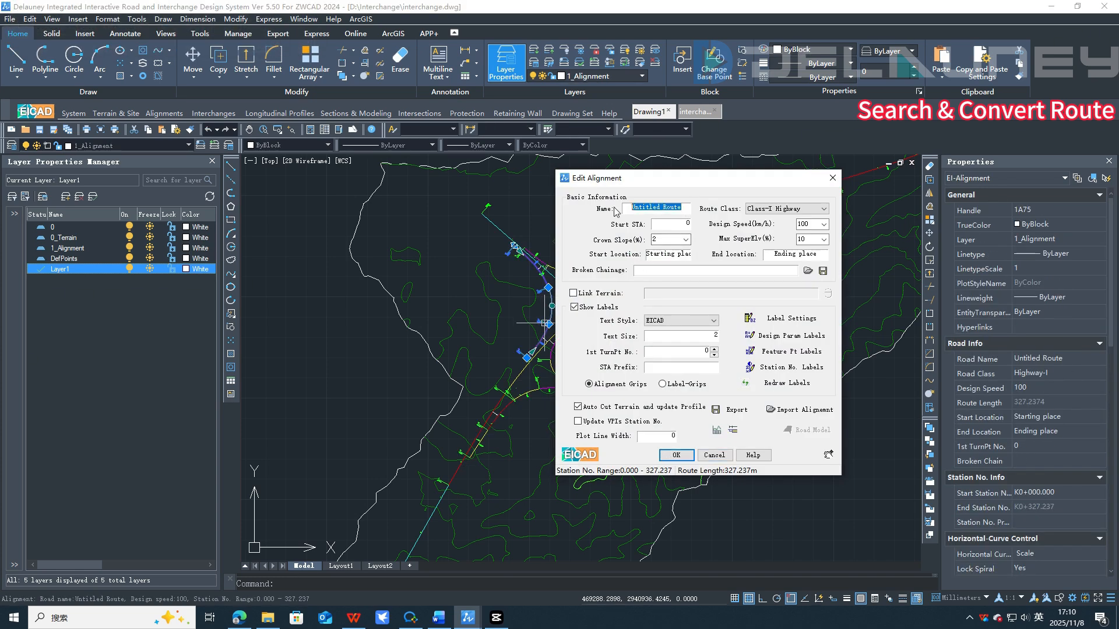
{"action": "type", "text": "Rd"}
{"action": "left_click", "coordinate": [788, 210]}
{"action": "left_click", "coordinate": [771, 226]}
{"action": "left_click", "coordinate": [603, 295]}
{"action": "left_click", "coordinate": [828, 293]}
{"action": "left_click", "coordinate": [676, 456]}
{"action": "left_click", "coordinate": [736, 377]}
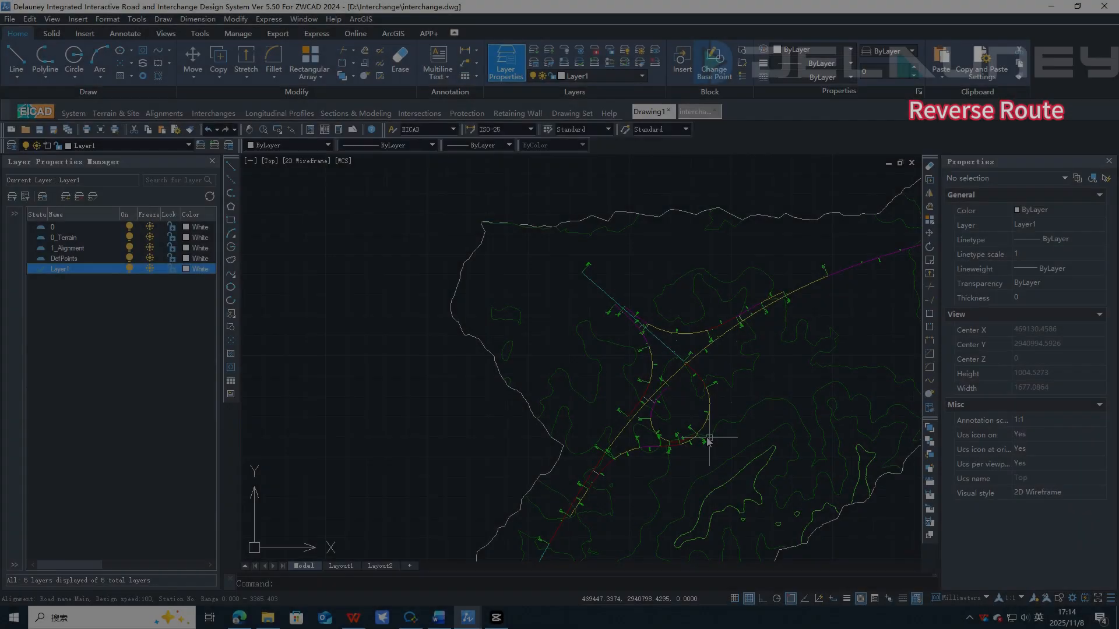
Step: Examine the stationing direction of each ramp alignment around the interchange
{"action": "scroll", "coordinate": [678, 396], "scroll_direction": "up", "scroll_amount": 5}
{"action": "middle_click_drag", "start_coordinate": [732, 218], "coordinate": [804, 360]}
{"action": "middle_click_drag", "start_coordinate": [748, 283], "coordinate": [507, 315]}
{"action": "middle_click_drag", "start_coordinate": [762, 349], "coordinate": [560, 370]}
{"action": "middle_click_drag", "start_coordinate": [570, 451], "coordinate": [709, 232]}
{"action": "middle_click_drag", "start_coordinate": [602, 401], "coordinate": [662, 242]}
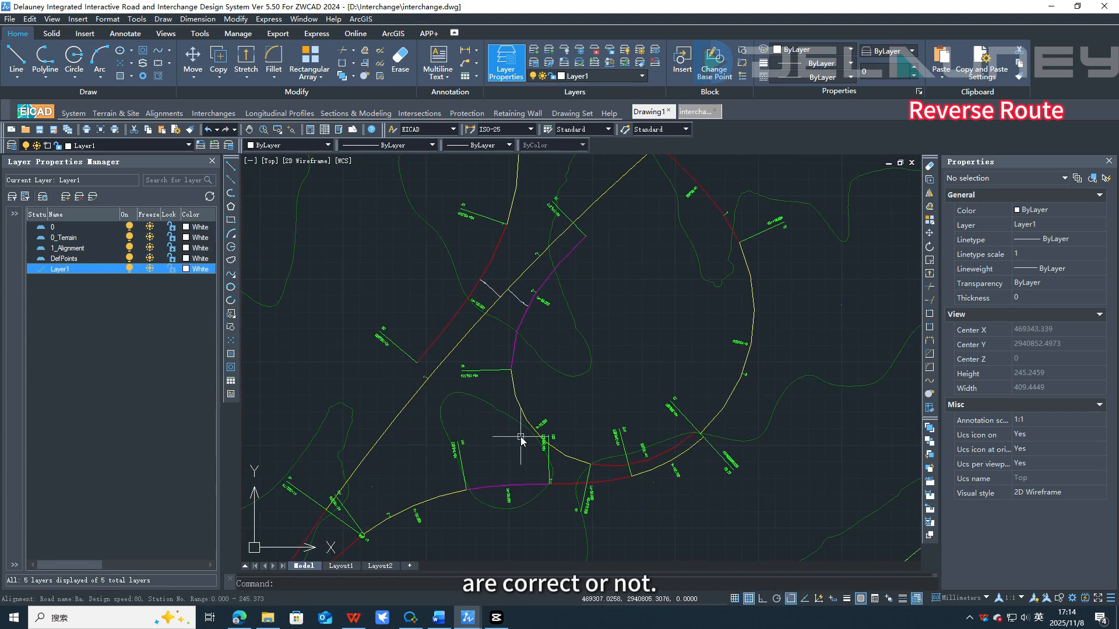
{"action": "middle_click_drag", "start_coordinate": [522, 441], "coordinate": [786, 300]}
{"action": "scroll", "coordinate": [493, 515], "scroll_direction": "up", "scroll_amount": 8}
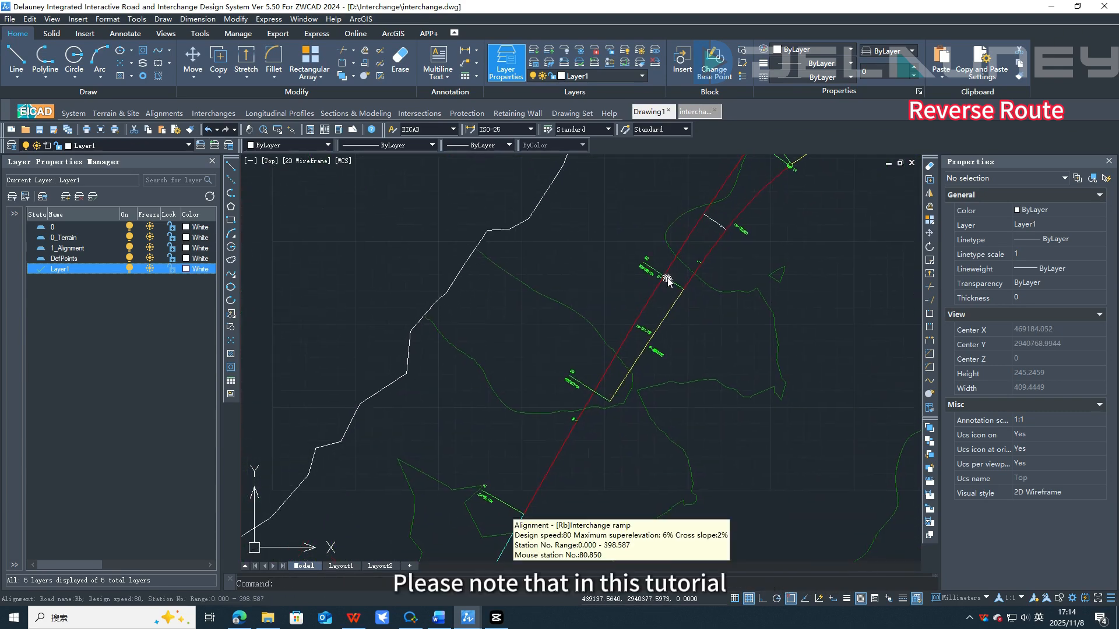
{"action": "scroll", "coordinate": [666, 425], "scroll_direction": "down", "scroll_amount": 10}
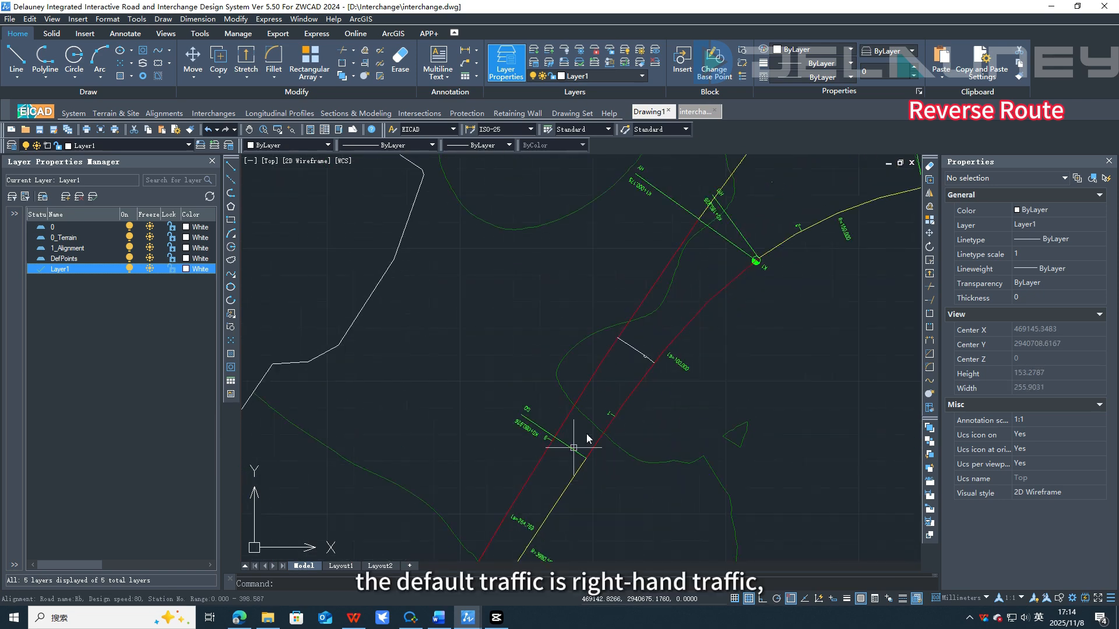
{"action": "scroll", "coordinate": [789, 350], "scroll_direction": "up", "scroll_amount": 8}
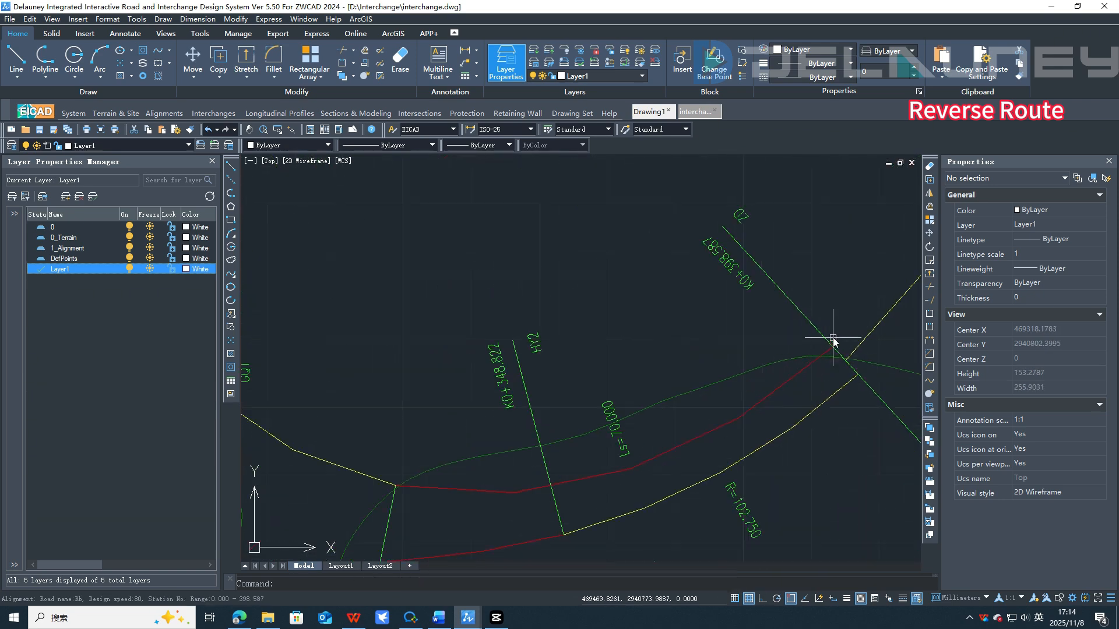
Step: Select ramp Ra and examine its start and end stationing against the traffic direction
{"action": "left_click", "coordinate": [815, 366]}
{"action": "scroll", "coordinate": [724, 350], "scroll_direction": "down", "scroll_amount": 4}
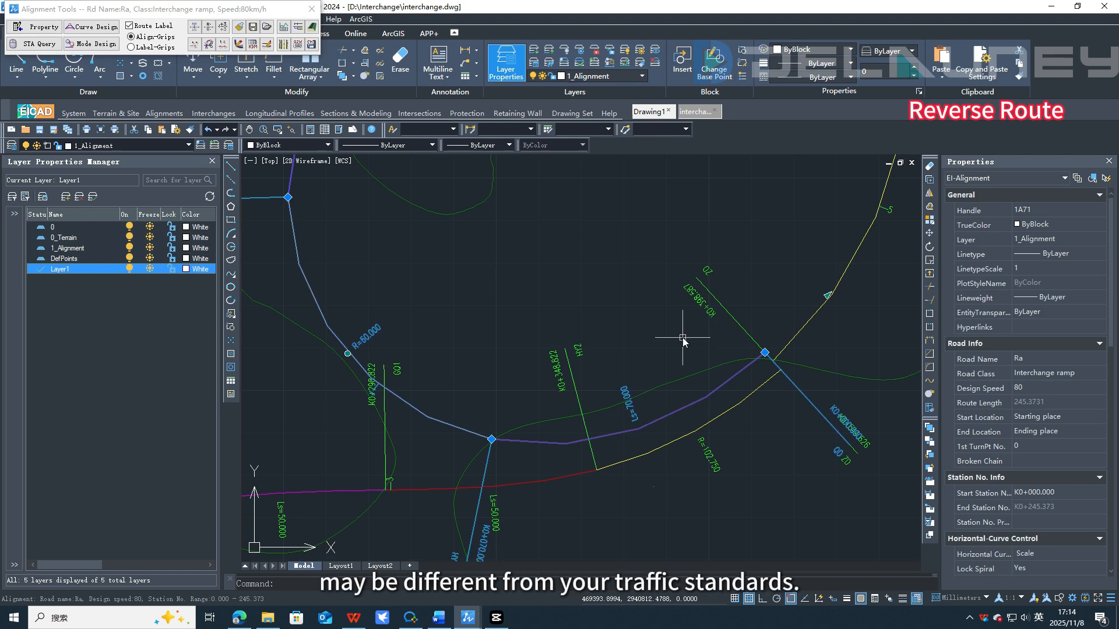
{"action": "scroll", "coordinate": [654, 305], "scroll_direction": "up", "scroll_amount": 2}
{"action": "scroll", "coordinate": [819, 419], "scroll_direction": "up", "scroll_amount": 3}
{"action": "scroll", "coordinate": [816, 408], "scroll_direction": "down", "scroll_amount": 4}
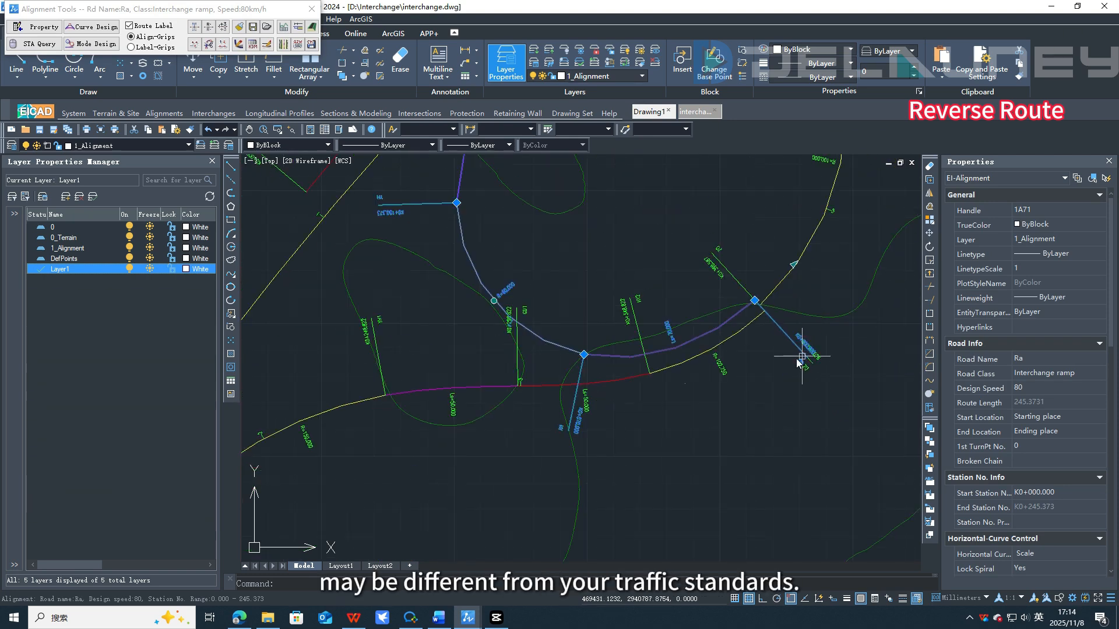
{"action": "scroll", "coordinate": [704, 317], "scroll_direction": "up", "scroll_amount": 2}
{"action": "middle_click_drag", "start_coordinate": [700, 232], "coordinate": [694, 394]}
{"action": "key", "text": "Escape"}
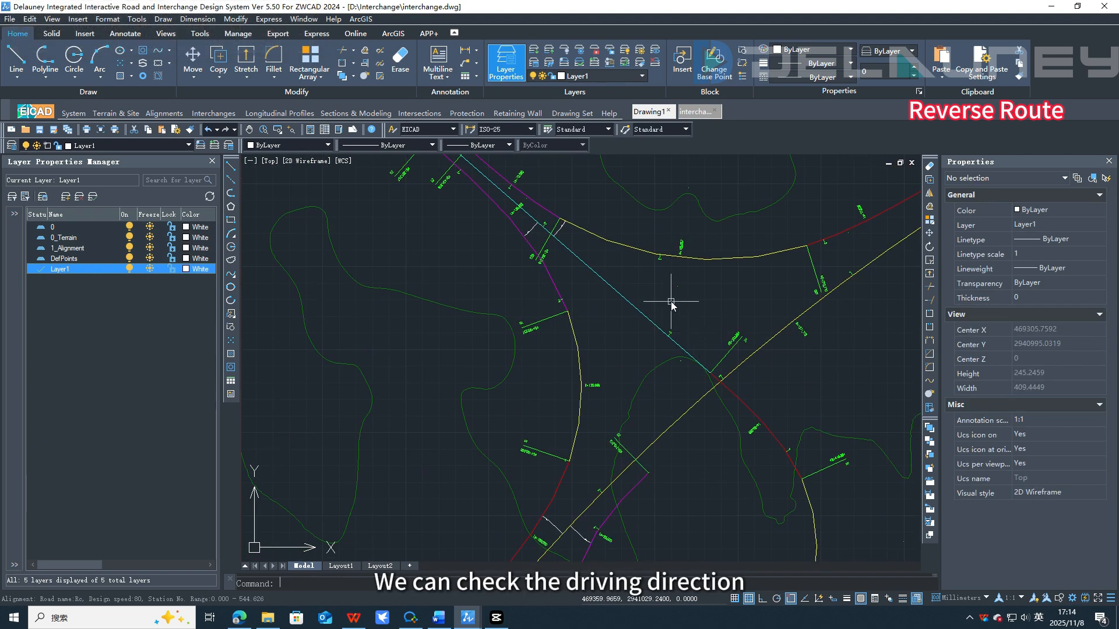
Step: Reverse the route direction of ramp Re
{"action": "middle_click_drag", "start_coordinate": [671, 303], "coordinate": [603, 401]}
{"action": "scroll", "coordinate": [704, 317], "scroll_direction": "up", "scroll_amount": 3}
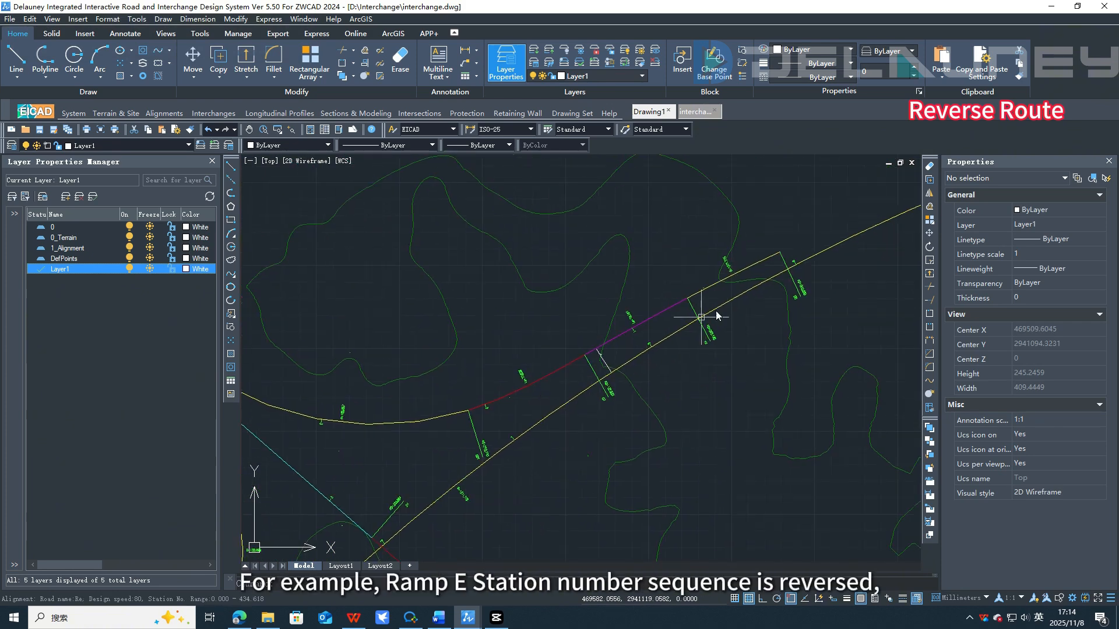
{"action": "scroll", "coordinate": [804, 270], "scroll_direction": "up", "scroll_amount": 3}
{"action": "left_click", "coordinate": [729, 379]}
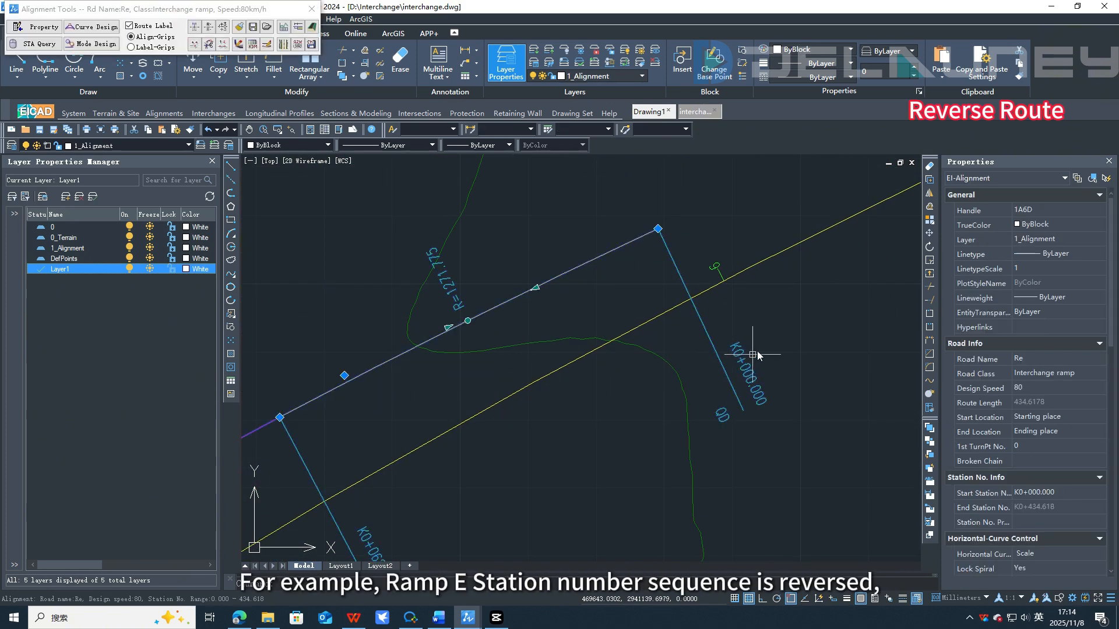
{"action": "right_click", "coordinate": [773, 339]}
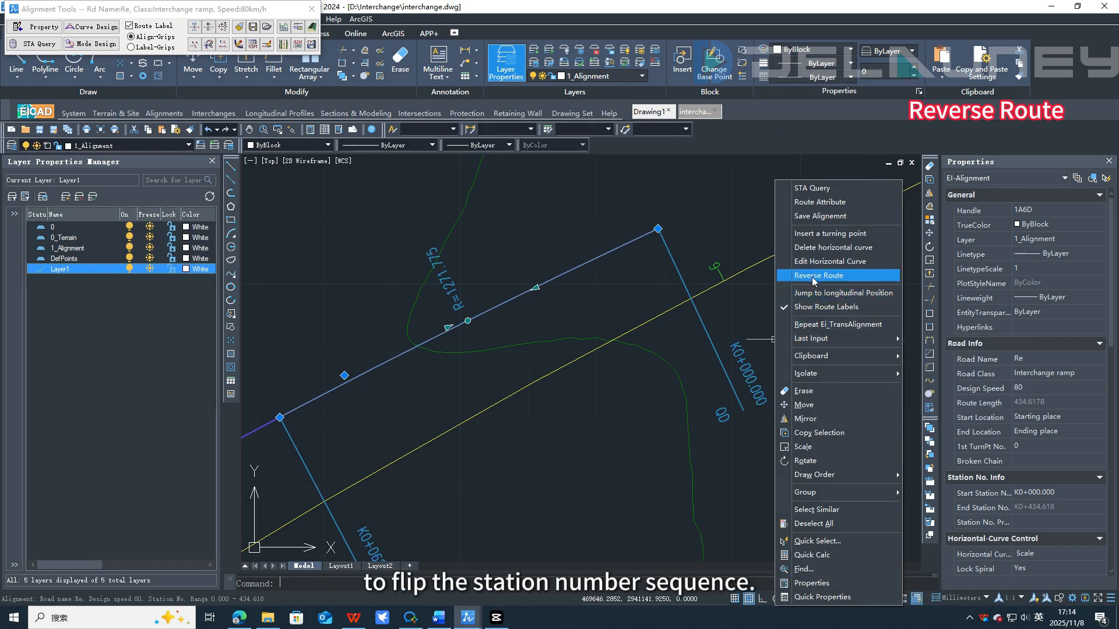
{"action": "left_click", "coordinate": [795, 275]}
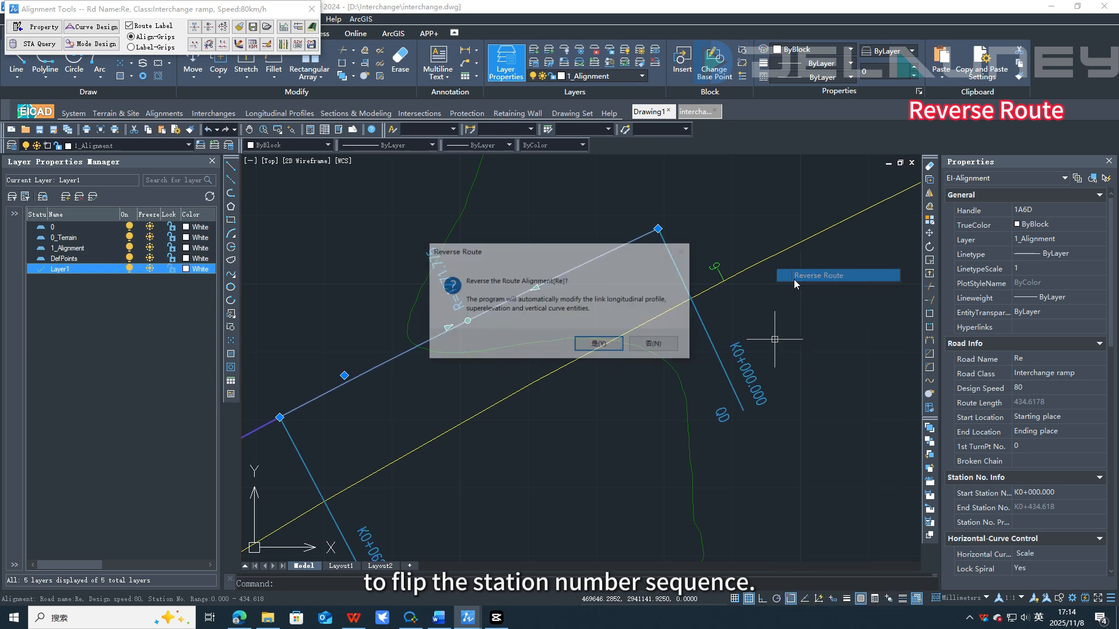
{"action": "left_click", "coordinate": [603, 345]}
Step: Examine the reversed stationing along ramp Re and the neighbouring ramps
{"action": "middle_click_drag", "start_coordinate": [737, 275], "coordinate": [750, 509]}
{"action": "scroll", "coordinate": [725, 387], "scroll_direction": "down", "scroll_amount": 4}
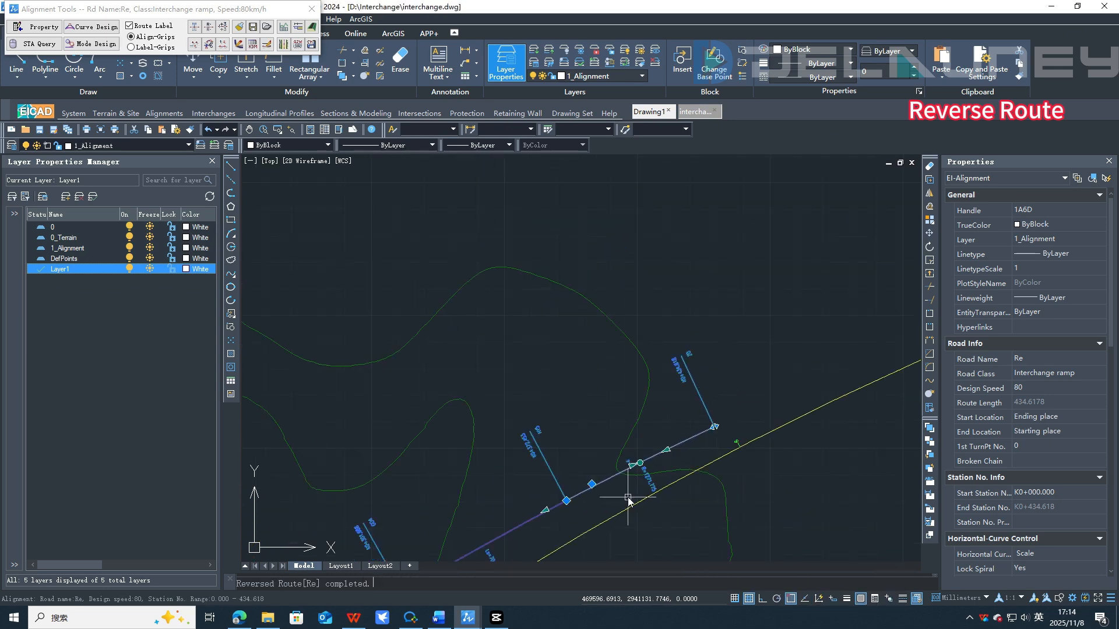
{"action": "middle_click_drag", "start_coordinate": [629, 497], "coordinate": [746, 331]}
{"action": "scroll", "coordinate": [619, 336], "scroll_direction": "down", "scroll_amount": 5}
{"action": "scroll", "coordinate": [515, 304], "scroll_direction": "up", "scroll_amount": 6}
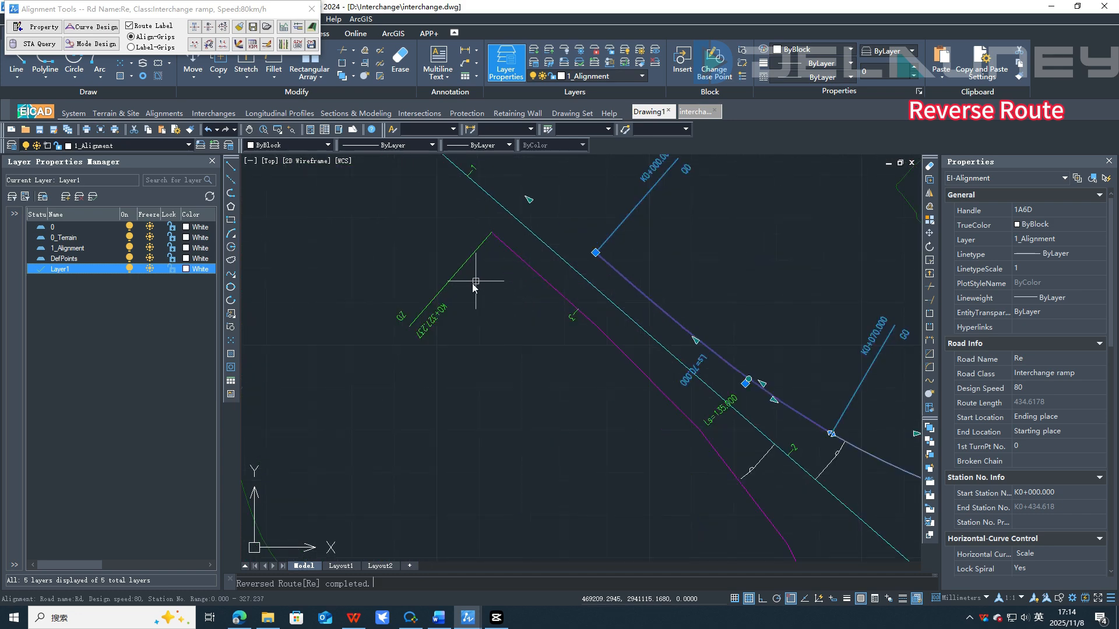
{"action": "scroll", "coordinate": [545, 325], "scroll_direction": "down", "scroll_amount": 8}
{"action": "mouse_move", "coordinate": [665, 413]}
{"action": "middle_mouse_down"}
{"action": "mouse_move", "coordinate": [649, 402]}
{"action": "mouse_move", "coordinate": [657, 307]}
{"action": "middle_mouse_up"}
{"action": "key", "text": "Escape"}
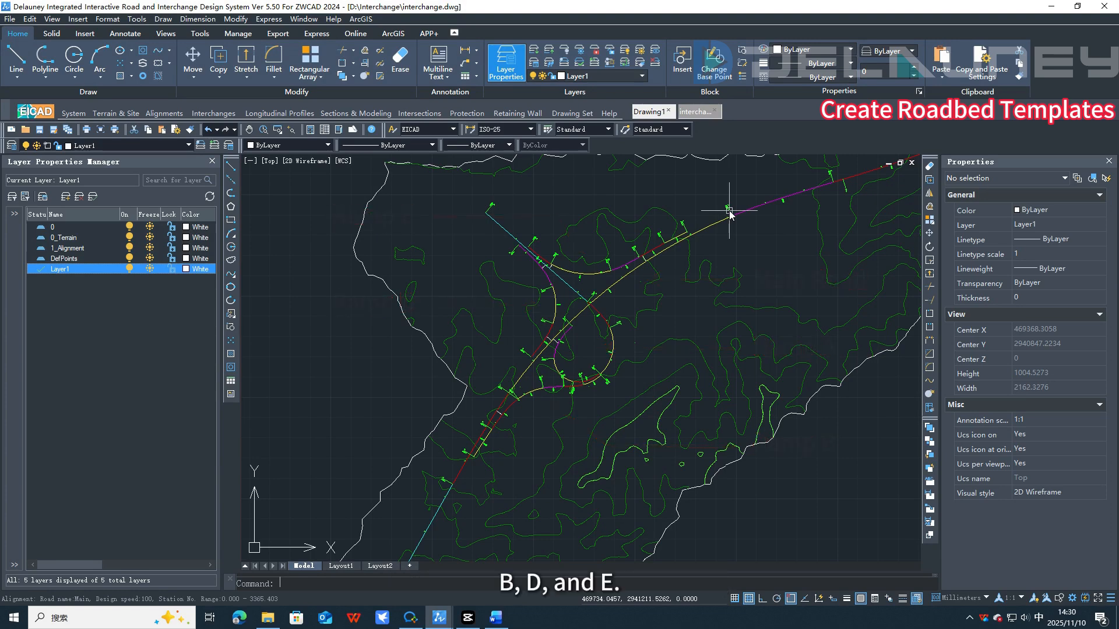
Step: Create the default roadbed template Main for the main alignment, placing its base point in empty space beside the terrain
{"action": "left_click", "coordinate": [729, 210]}
{"action": "double_click", "coordinate": [730, 214]}
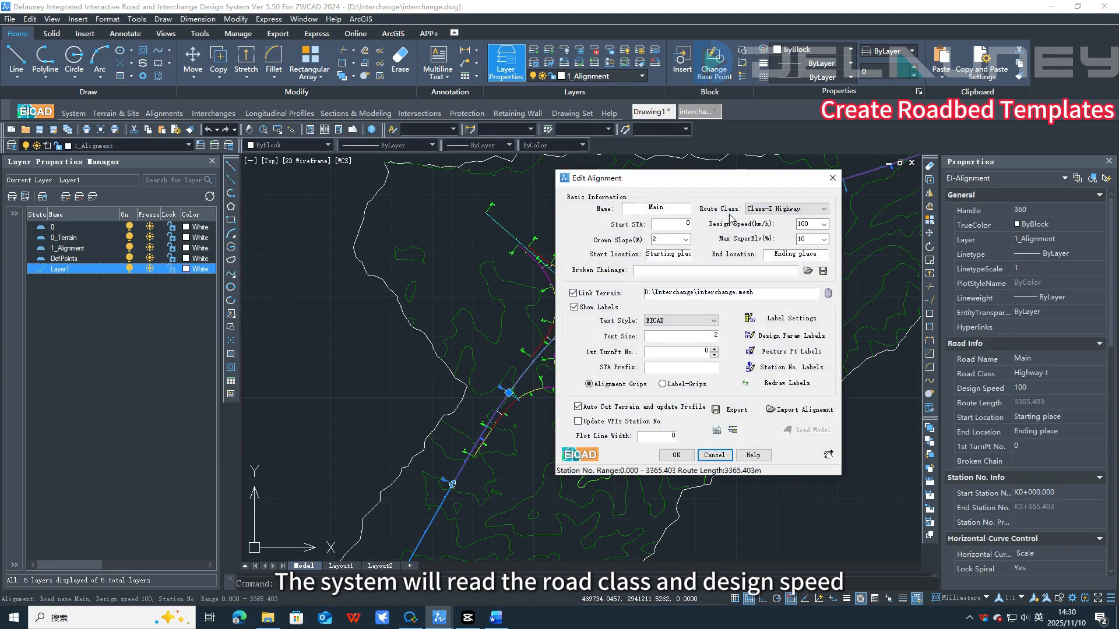
{"action": "left_click", "coordinate": [731, 432]}
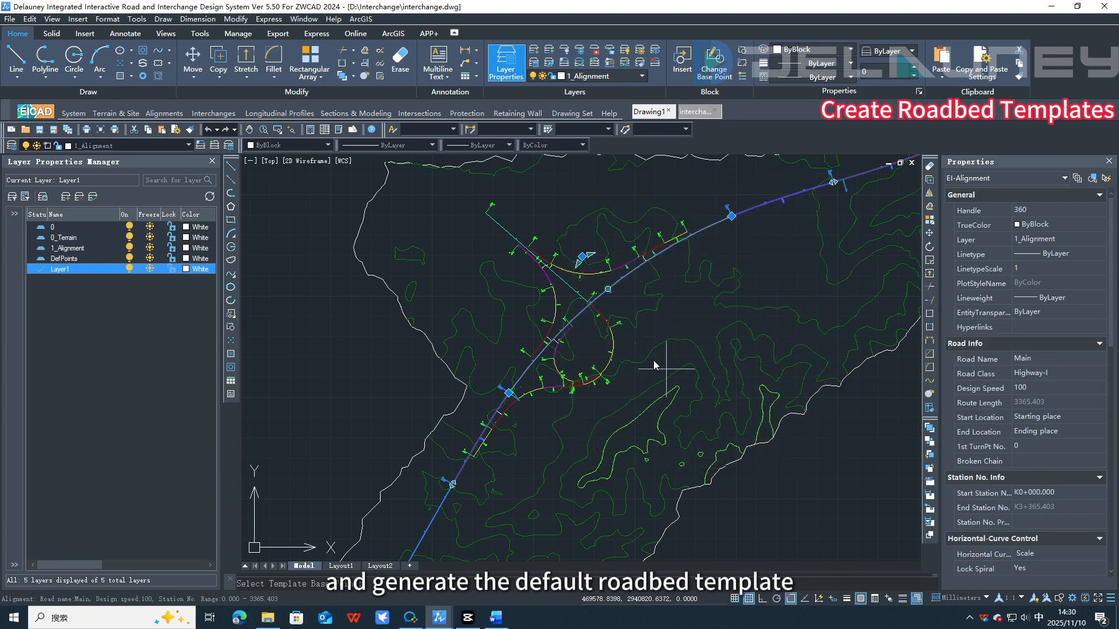
{"action": "scroll", "coordinate": [574, 318], "scroll_direction": "down", "scroll_amount": 4}
{"action": "middle_click_drag", "start_coordinate": [827, 376], "coordinate": [592, 333]}
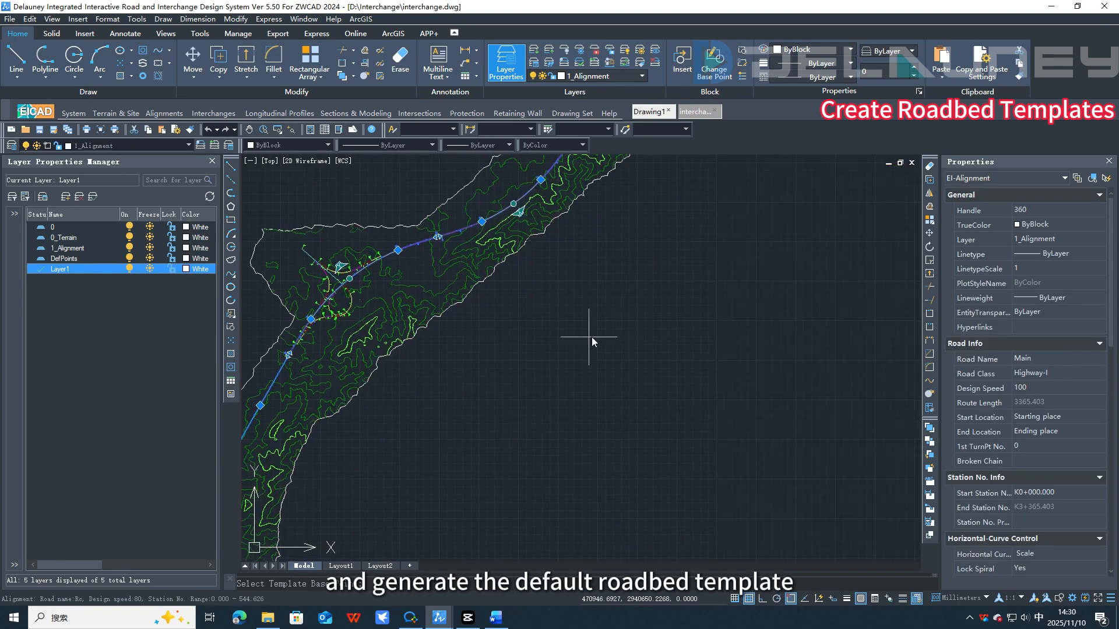
{"action": "left_click", "coordinate": [692, 347]}
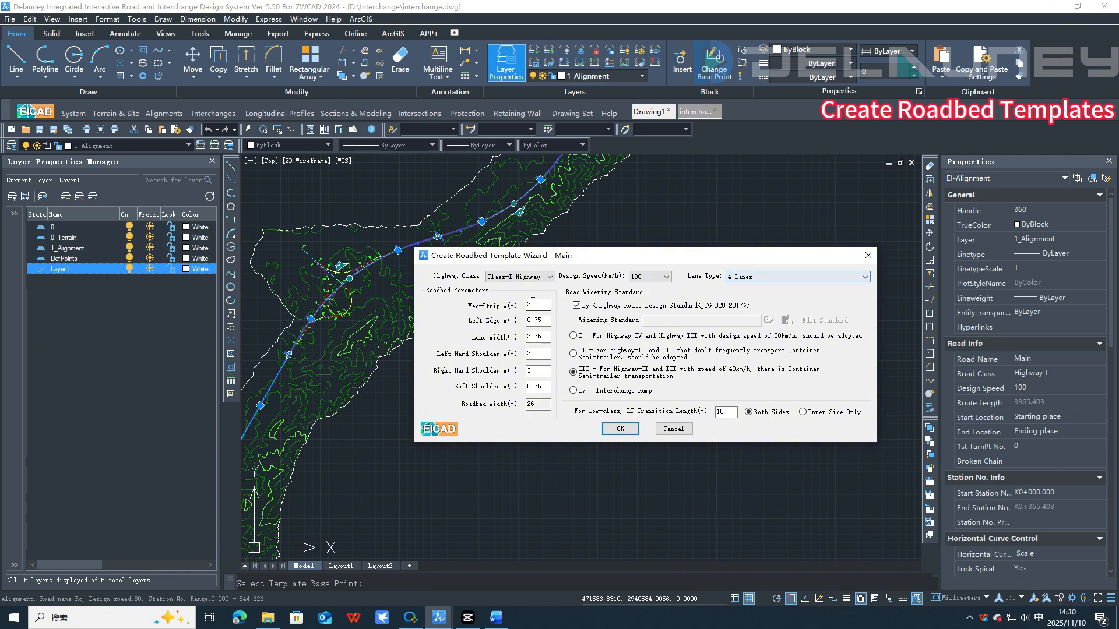
{"action": "left_click", "coordinate": [620, 429]}
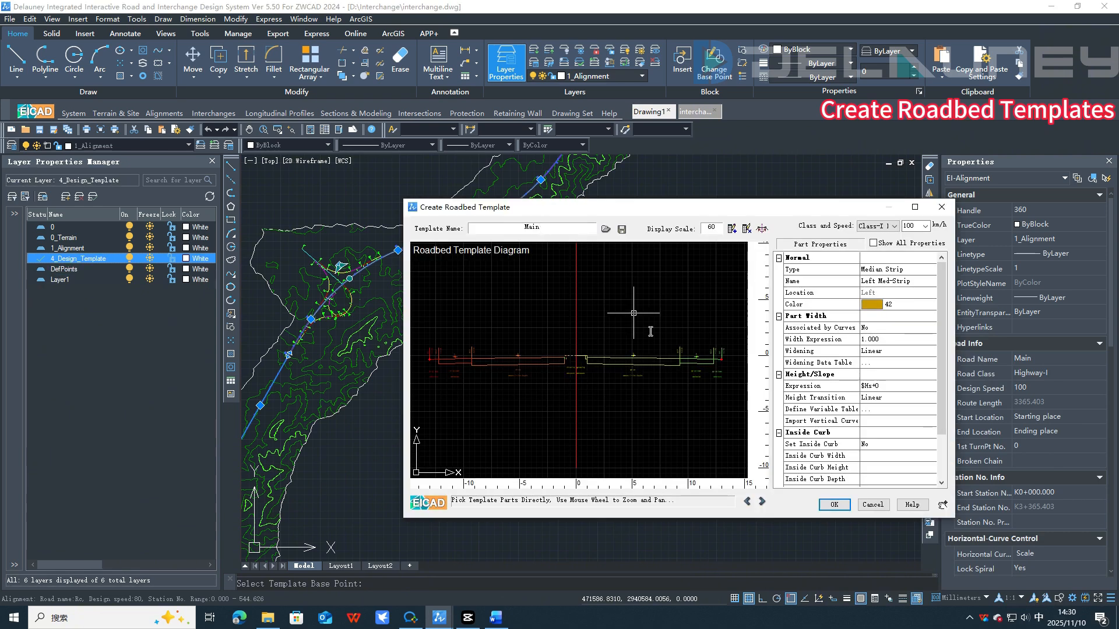
{"action": "left_click", "coordinate": [834, 504]}
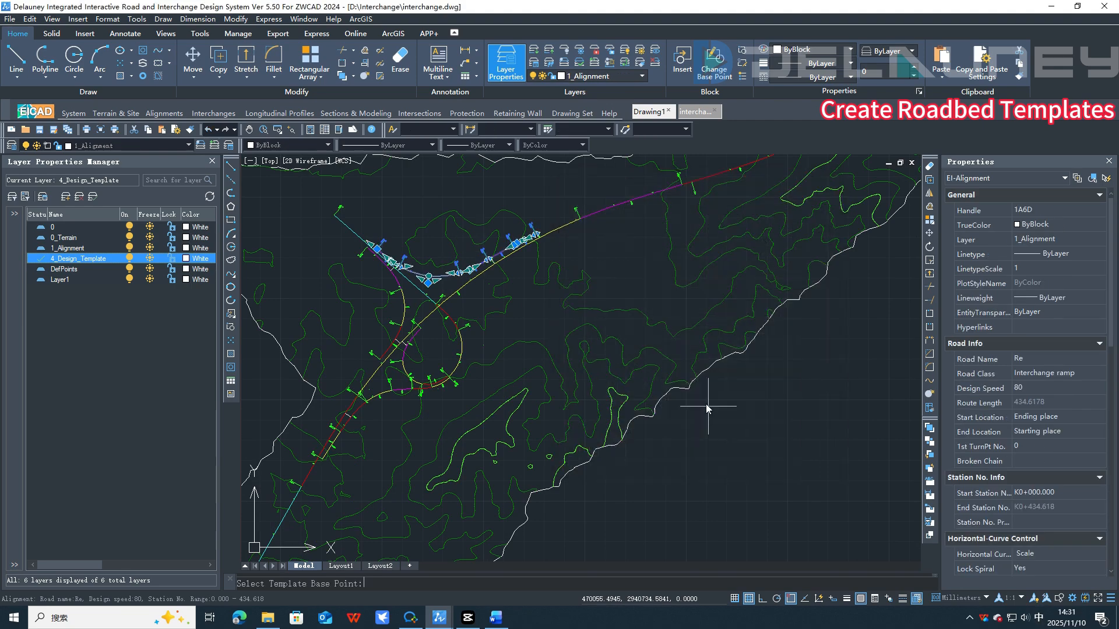
Step: Generate default ramp roadbed templates for ramps Re and Ra with the wizard's standard settings
{"action": "left_click", "coordinate": [648, 278]}
{"action": "left_click", "coordinate": [648, 287]}
{"action": "left_click", "coordinate": [620, 426]}
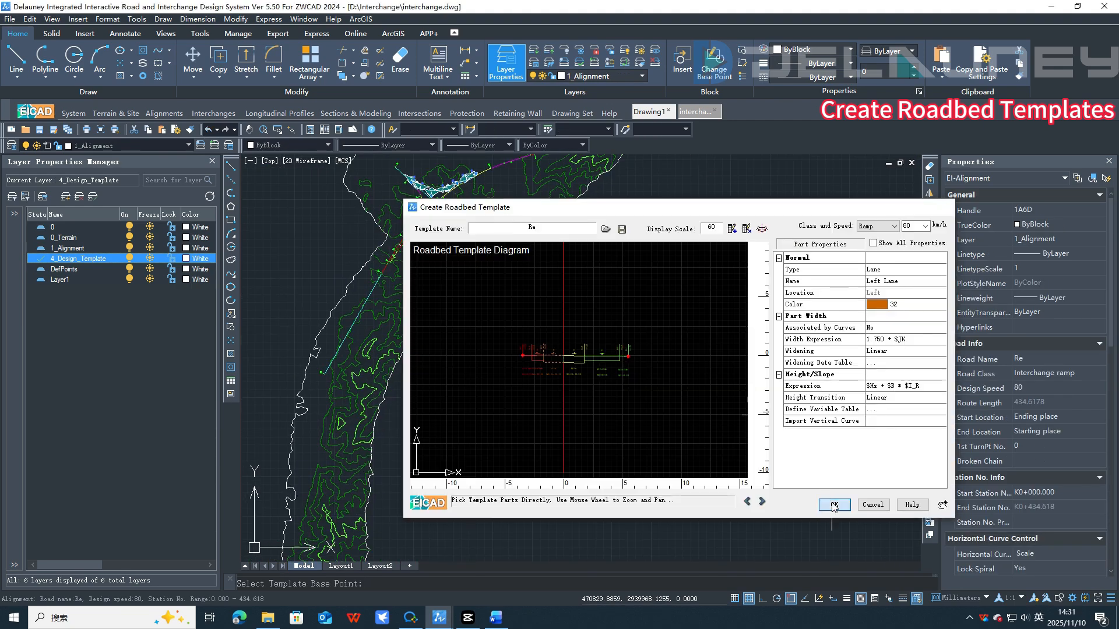
{"action": "left_click", "coordinate": [837, 500]}
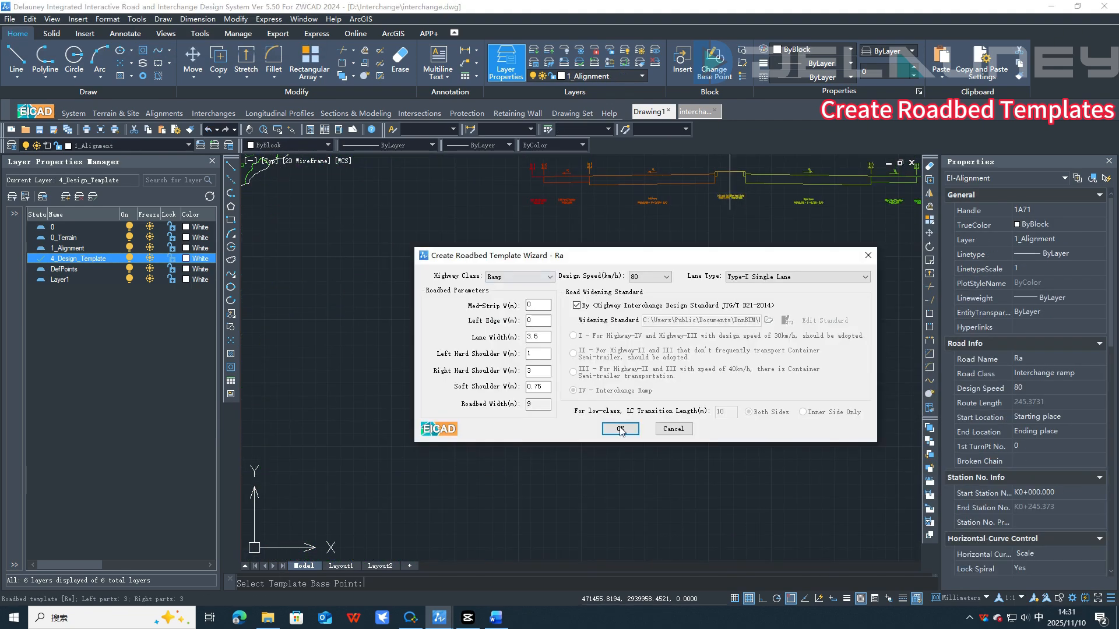
{"action": "key", "text": "Return"}
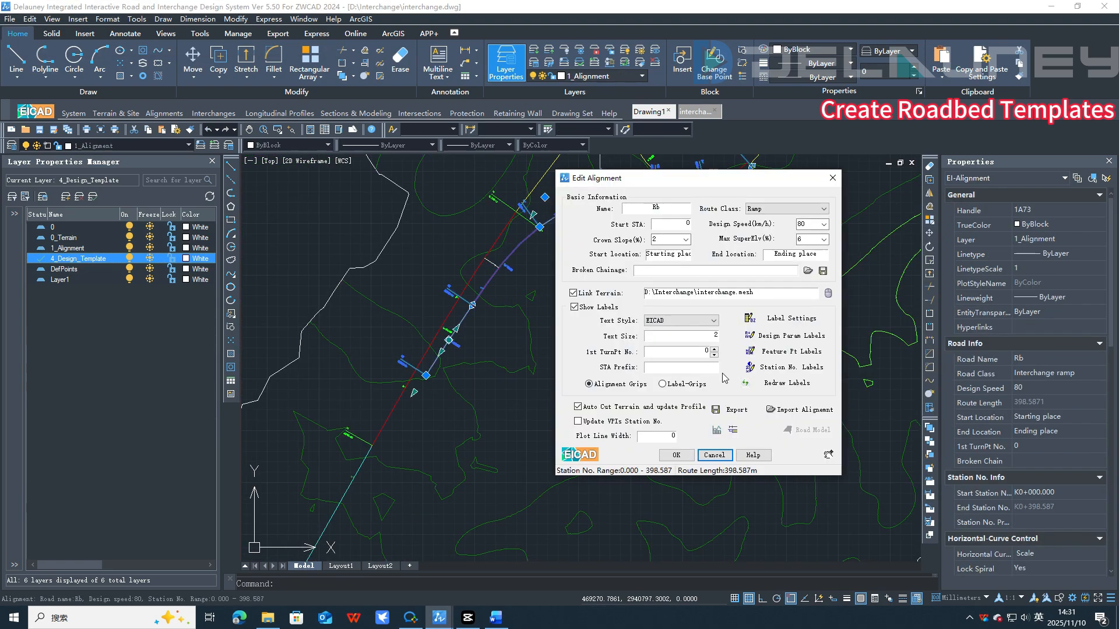
Step: Create default roadbed templates for ramps Rb and Rd, placing the base point beside the existing templates
{"action": "key", "text": "Return"}
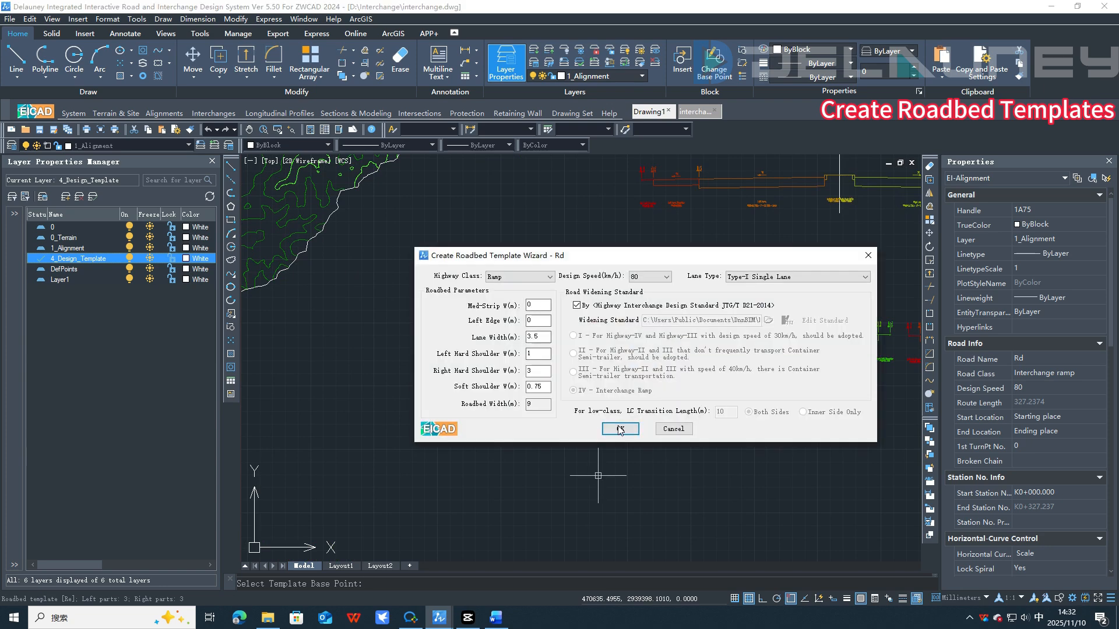
{"action": "key", "text": "Return"}
{"action": "left_click", "coordinate": [834, 505]}
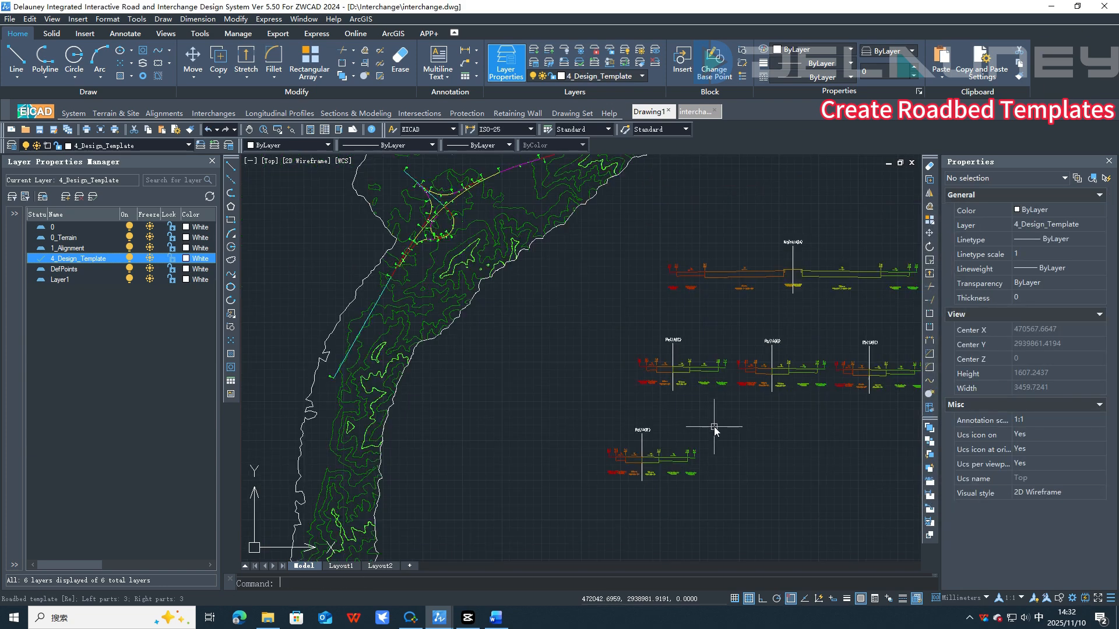
Step: Create the roadbed template for ramp Rc with lane type IV - Bidirectional Dual Lane, placing it beside the other templates
{"action": "scroll", "coordinate": [606, 331], "scroll_direction": "up", "scroll_amount": 3}
{"action": "scroll", "coordinate": [478, 233], "scroll_direction": "down", "scroll_amount": 3}
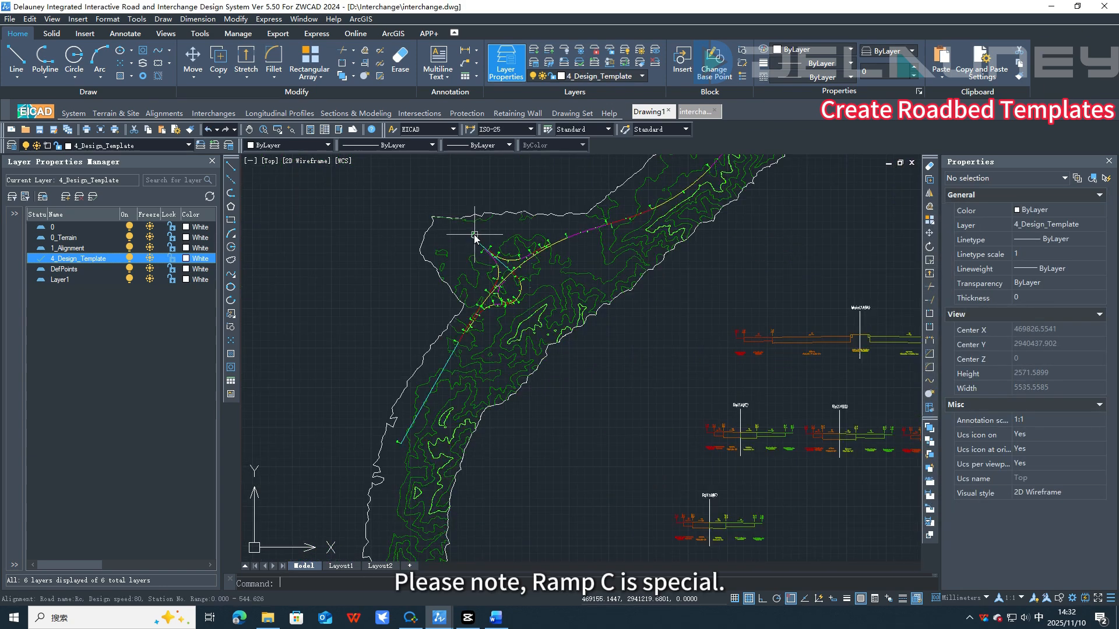
{"action": "left_click", "coordinate": [473, 235]}
{"action": "double_click", "coordinate": [473, 235]}
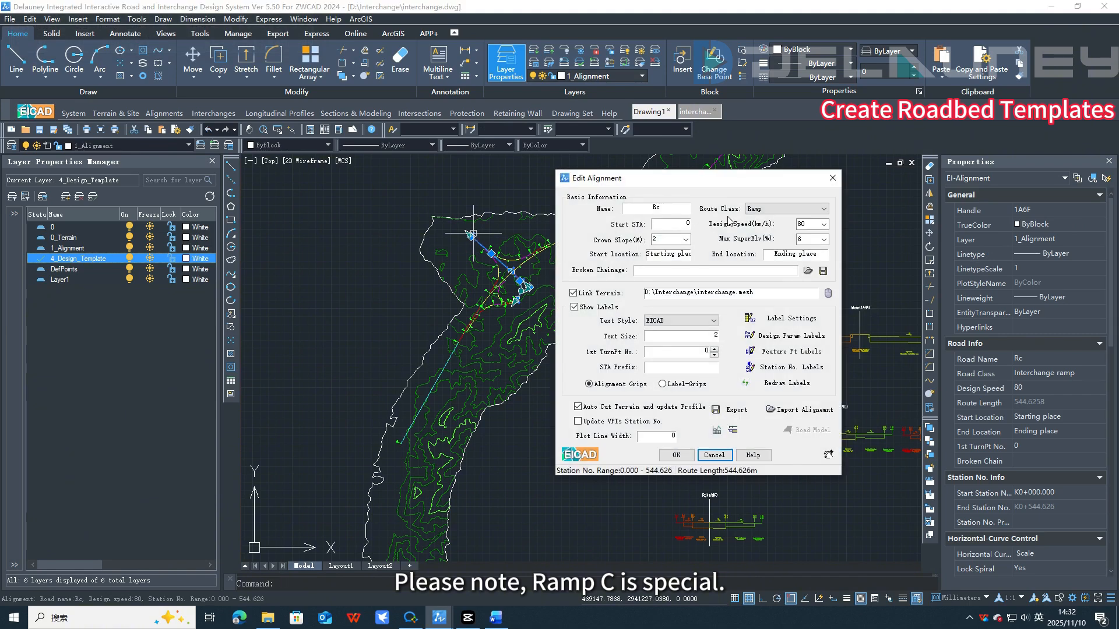
{"action": "left_click", "coordinate": [733, 431]}
{"action": "middle_click_drag", "start_coordinate": [812, 521], "coordinate": [711, 443]}
{"action": "left_click", "coordinate": [712, 443]}
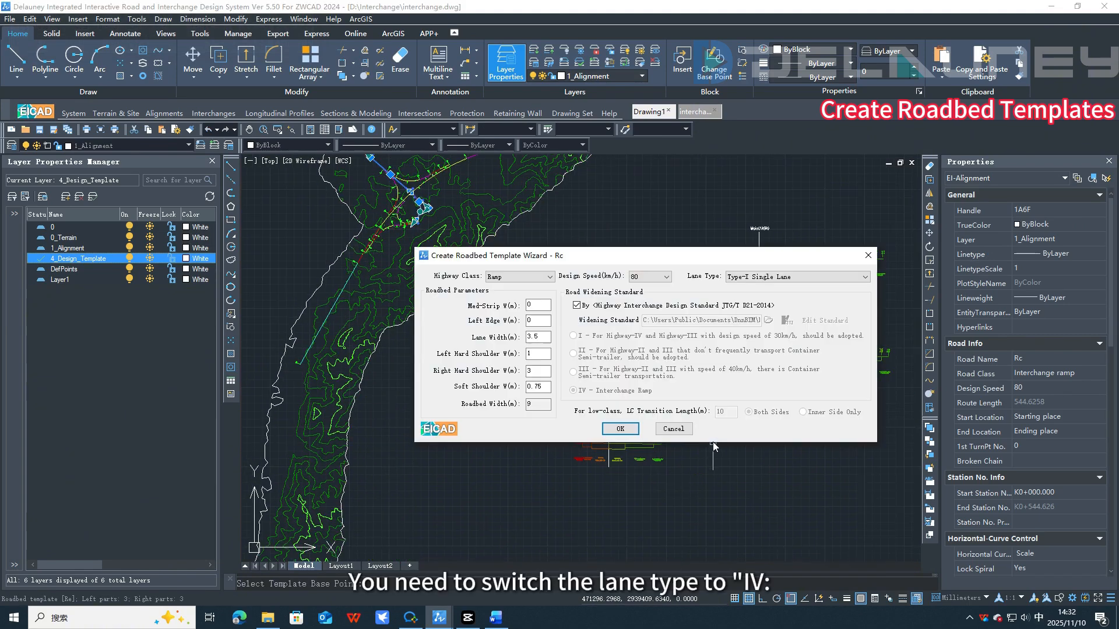
{"action": "left_click", "coordinate": [770, 284]}
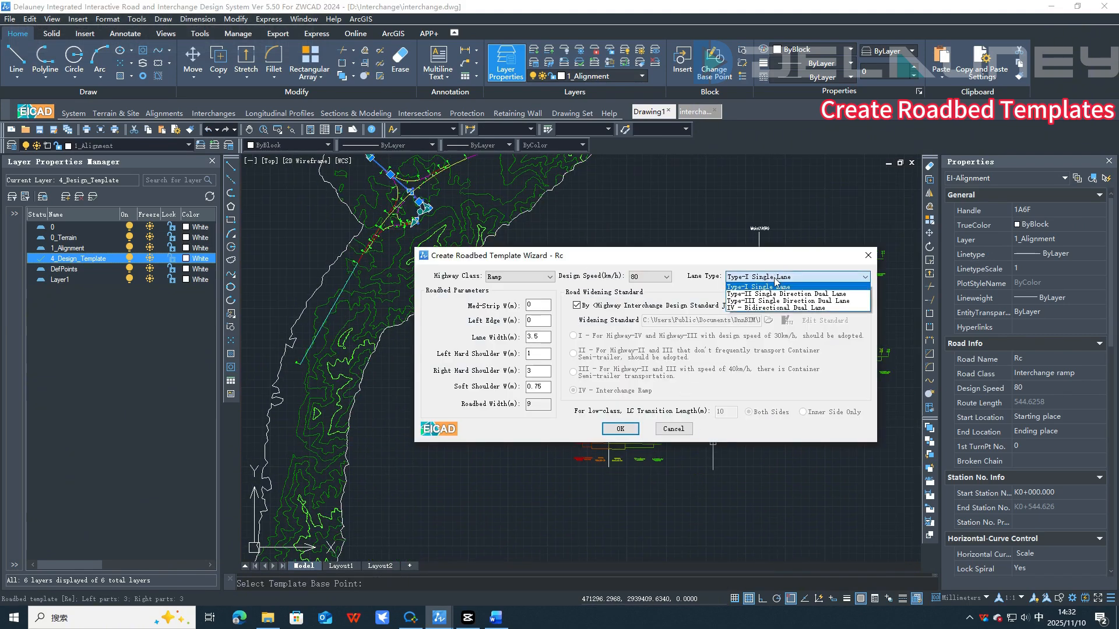
{"action": "left_click", "coordinate": [768, 308]}
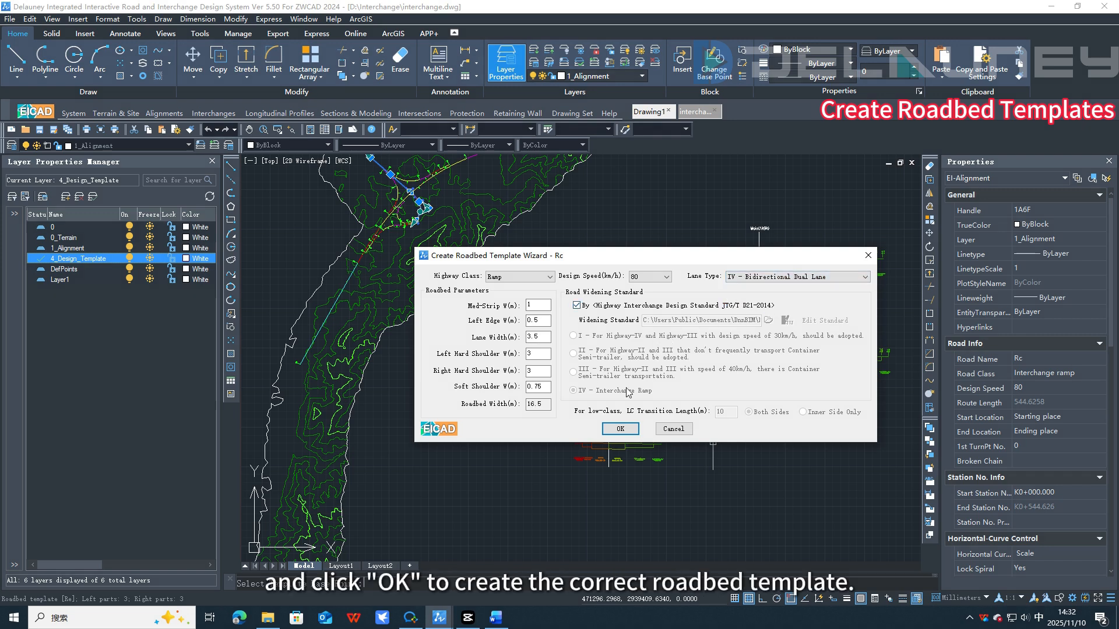
{"action": "left_click", "coordinate": [620, 429]}
{"action": "left_click", "coordinate": [835, 511]}
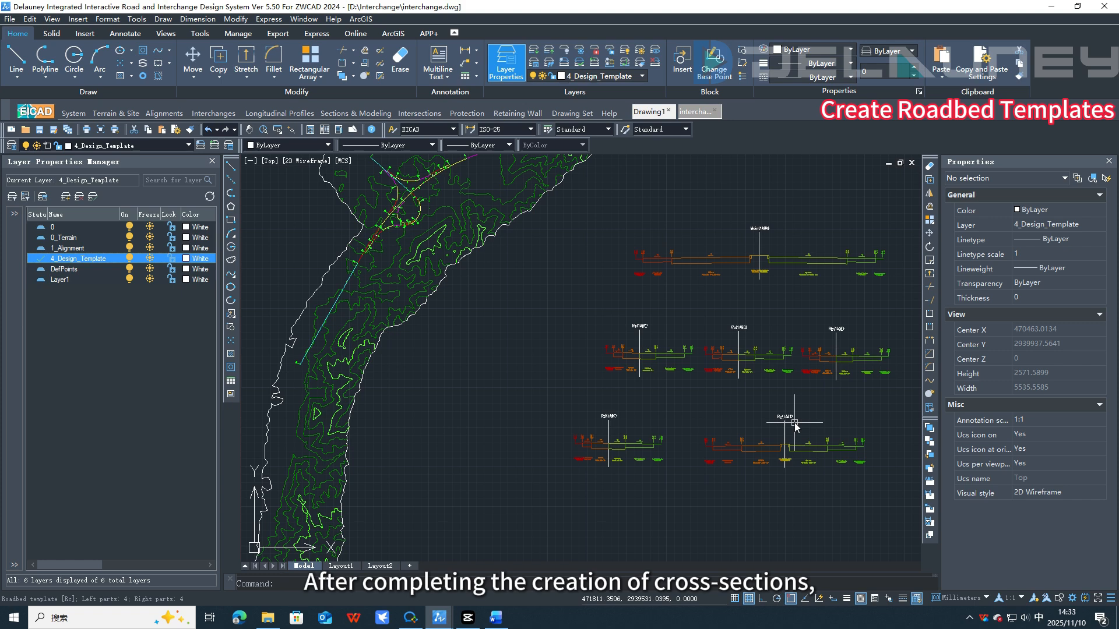
Step: Draw the interchange offset curves and markings with gradient segment lengths 30 and 50 and fillet radius 1.5
{"action": "mouse_move", "coordinate": [796, 427]}
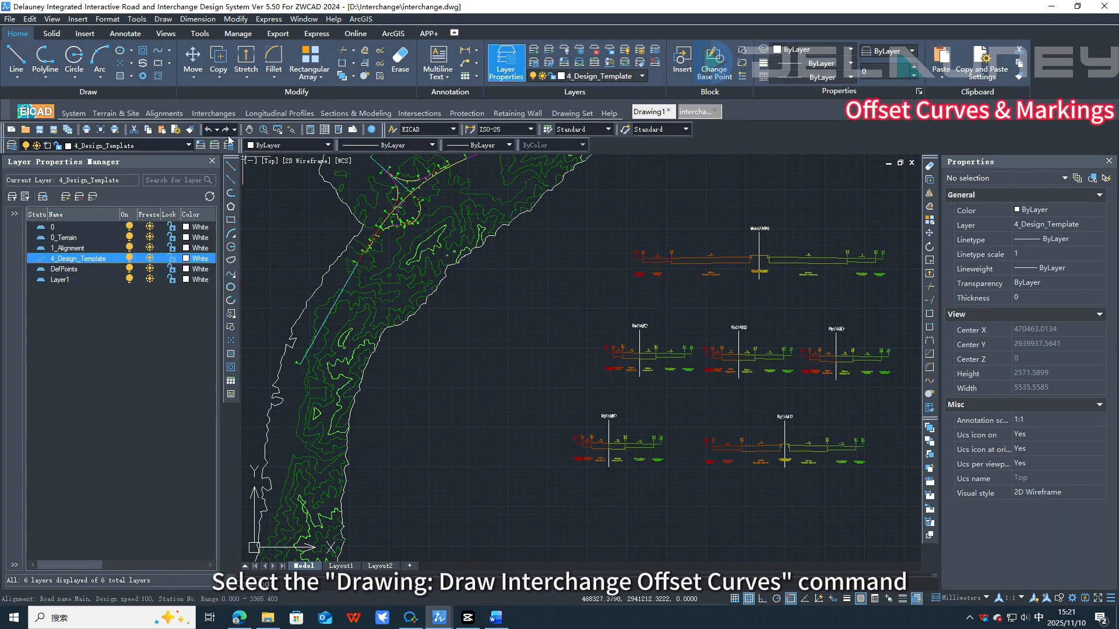
{"action": "left_click", "coordinate": [212, 113]}
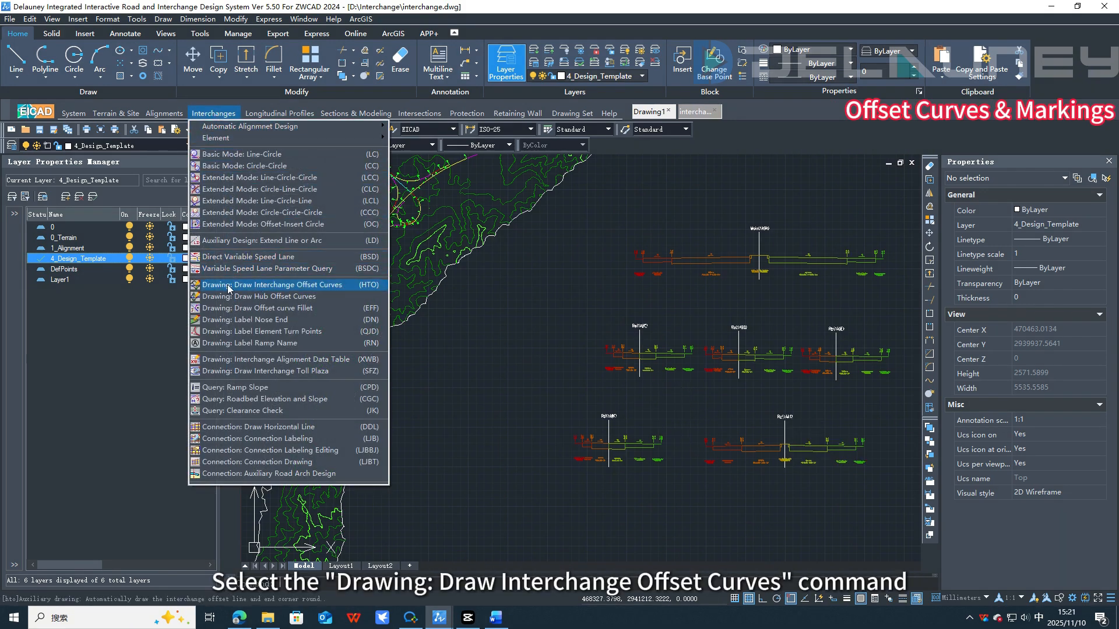
{"action": "left_click", "coordinate": [336, 287]}
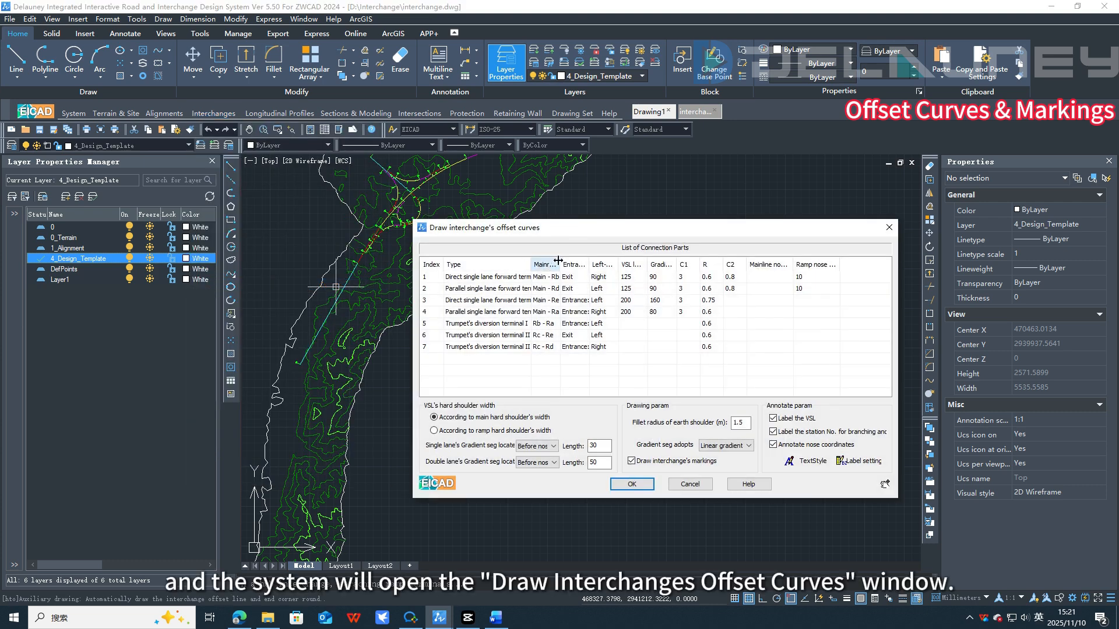
{"action": "mouse_move", "coordinate": [559, 260]}
{"action": "left_mouse_down"}
{"action": "mouse_move", "coordinate": [583, 260]}
{"action": "mouse_move", "coordinate": [560, 261]}
{"action": "left_mouse_up"}
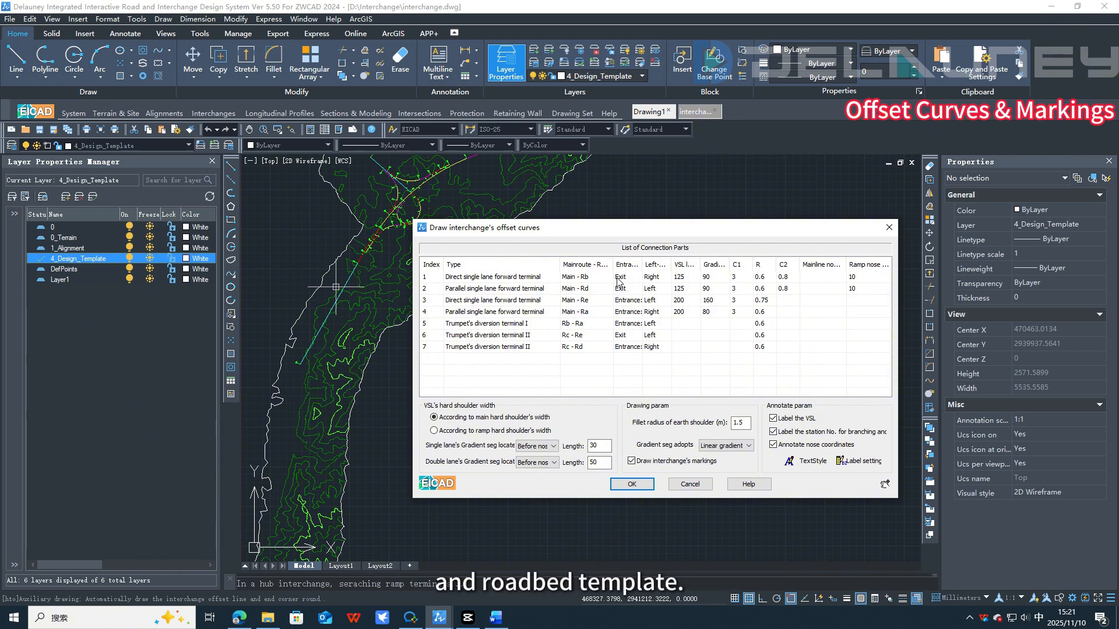
{"action": "double_click", "coordinate": [605, 445]}
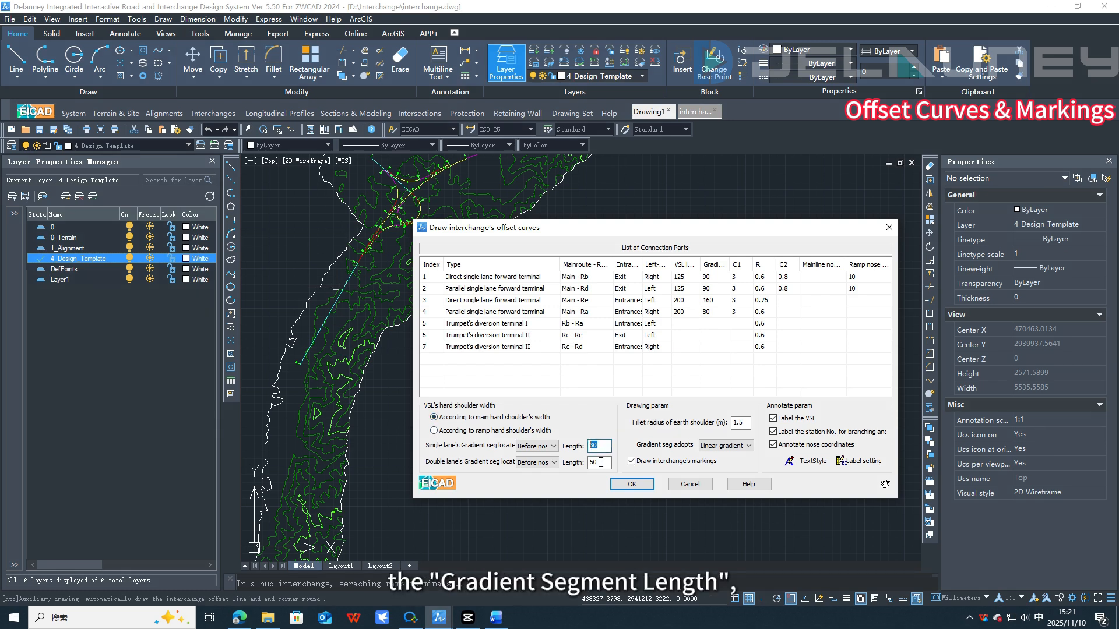
{"action": "left_click", "coordinate": [593, 463]}
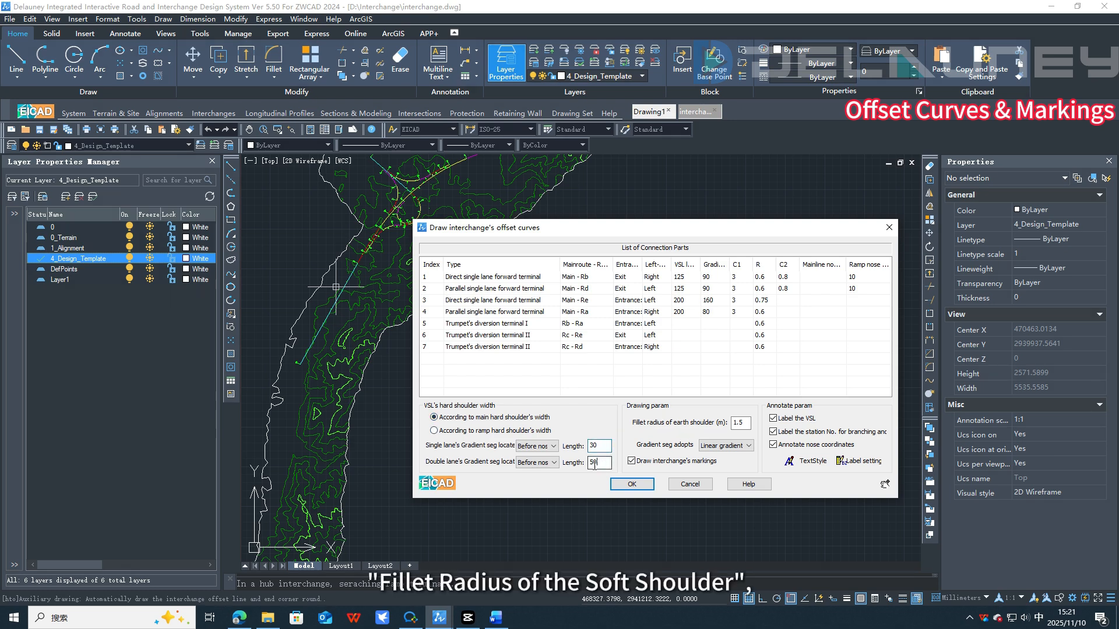
{"action": "left_click", "coordinate": [632, 463]}
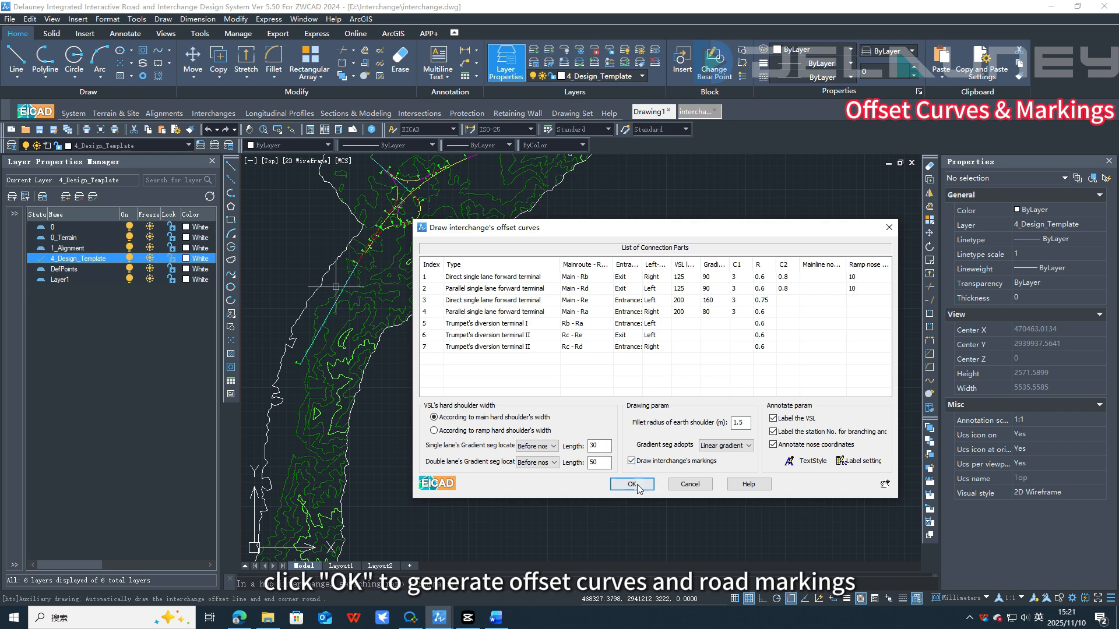
{"action": "left_click", "coordinate": [635, 485]}
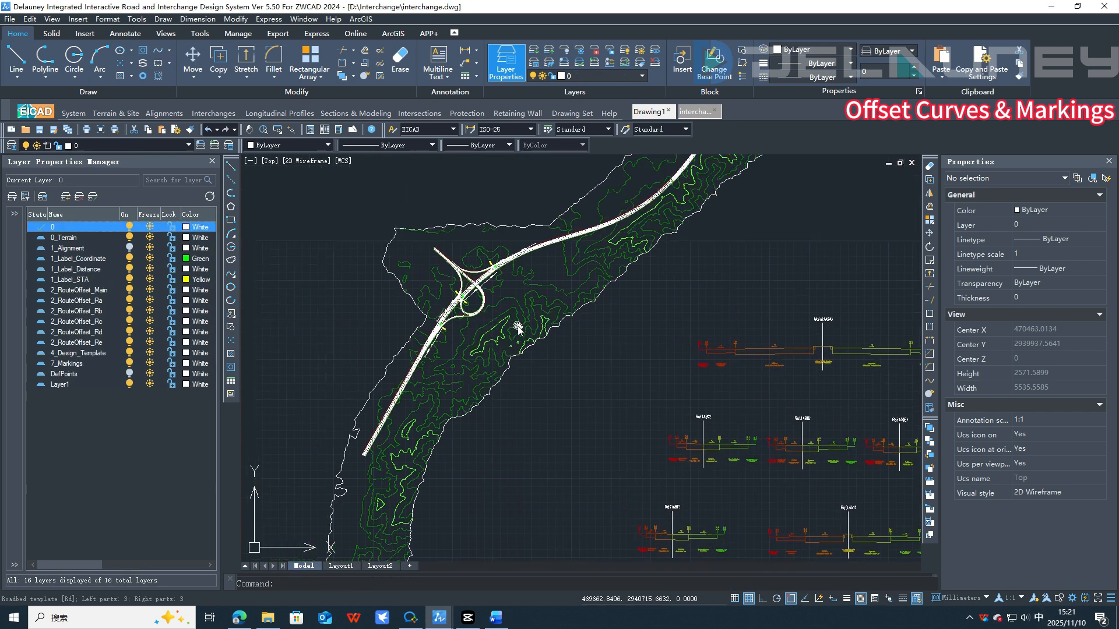
Step: Zoom and pan around the interchange to examine the generated offset curves, nose ends and markings
{"action": "scroll", "coordinate": [518, 329], "scroll_direction": "up", "scroll_amount": 10}
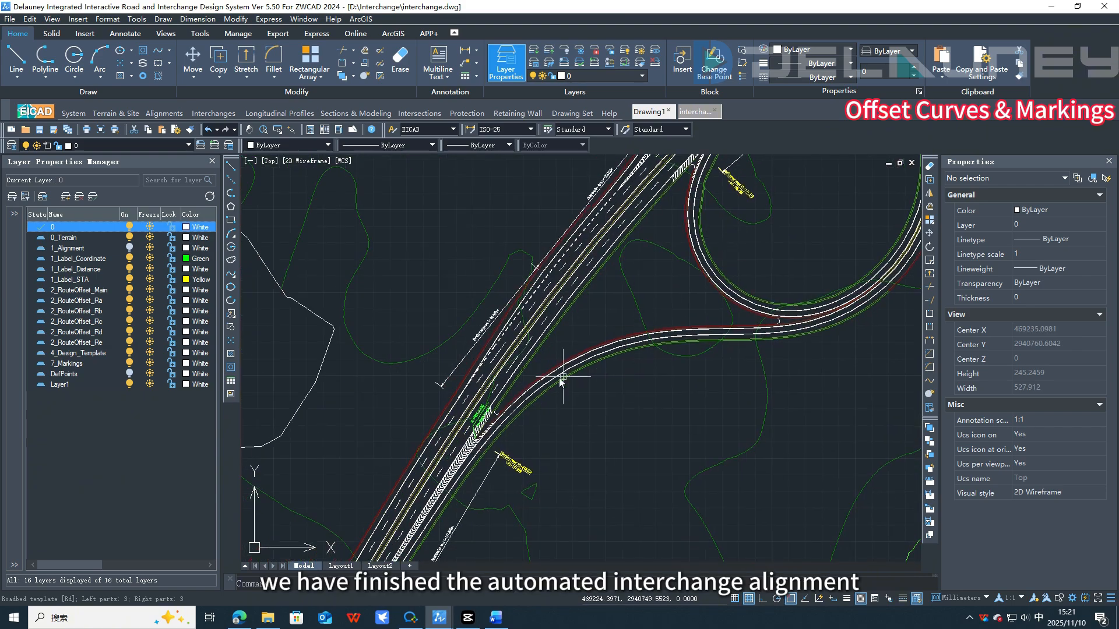
{"action": "scroll", "coordinate": [487, 410], "scroll_direction": "up", "scroll_amount": 3}
{"action": "scroll", "coordinate": [690, 223], "scroll_direction": "down", "scroll_amount": 2}
{"action": "middle_click_drag", "start_coordinate": [751, 204], "coordinate": [544, 342]}
{"action": "middle_click_drag", "start_coordinate": [705, 245], "coordinate": [477, 327]}
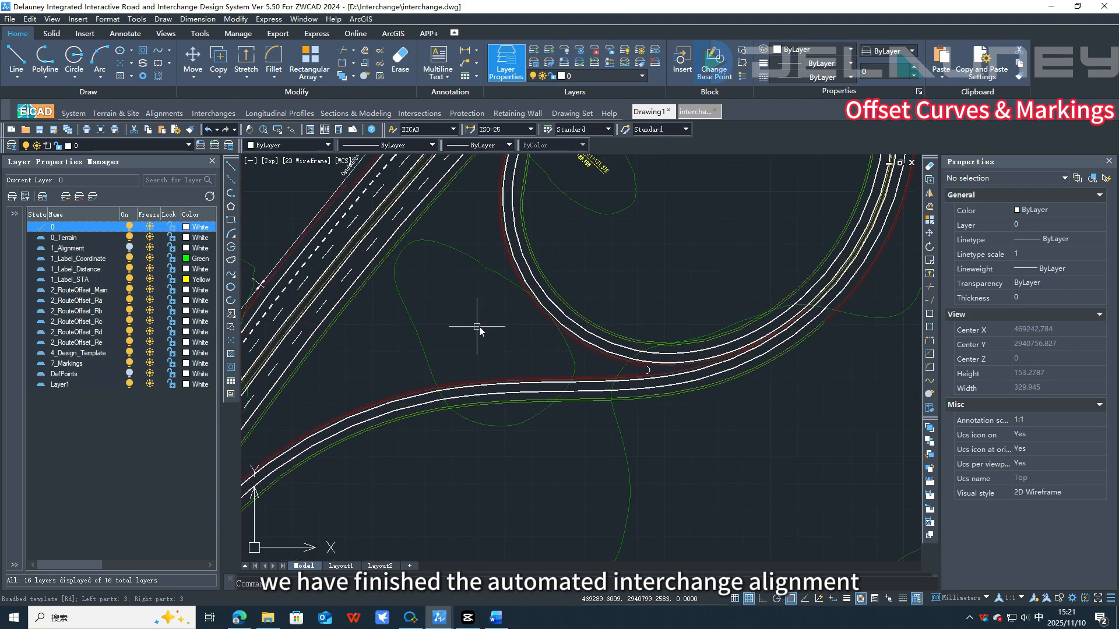
{"action": "middle_click_drag", "start_coordinate": [651, 281], "coordinate": [519, 422]}
{"action": "middle_click_drag", "start_coordinate": [553, 287], "coordinate": [593, 419]}
{"action": "middle_click_drag", "start_coordinate": [607, 286], "coordinate": [584, 412]}
{"action": "middle_click_drag", "start_coordinate": [667, 258], "coordinate": [581, 392]}
{"action": "middle_click_drag", "start_coordinate": [719, 284], "coordinate": [503, 468]}
{"action": "middle_click_drag", "start_coordinate": [702, 333], "coordinate": [569, 417]}
{"action": "middle_click_drag", "start_coordinate": [735, 278], "coordinate": [533, 403]}
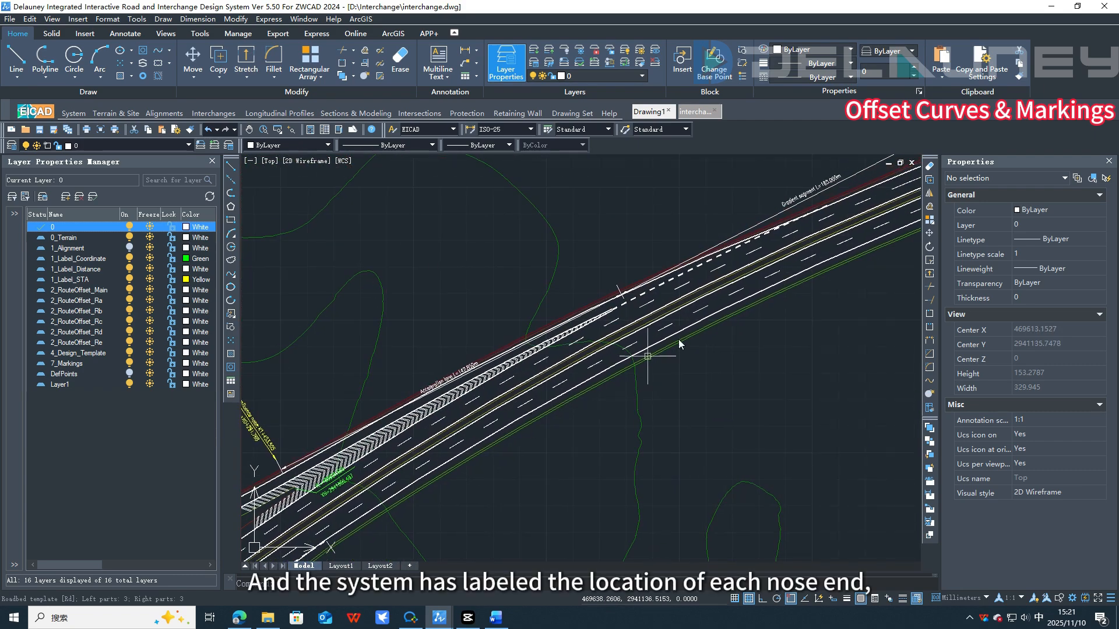
{"action": "scroll", "coordinate": [690, 344], "scroll_direction": "down", "scroll_amount": 5}
{"action": "middle_click_drag", "start_coordinate": [694, 379], "coordinate": [692, 350]}
{"action": "scroll", "coordinate": [671, 347], "scroll_direction": "up", "scroll_amount": 1}
{"action": "scroll", "coordinate": [669, 347], "scroll_direction": "up", "scroll_amount": 1}
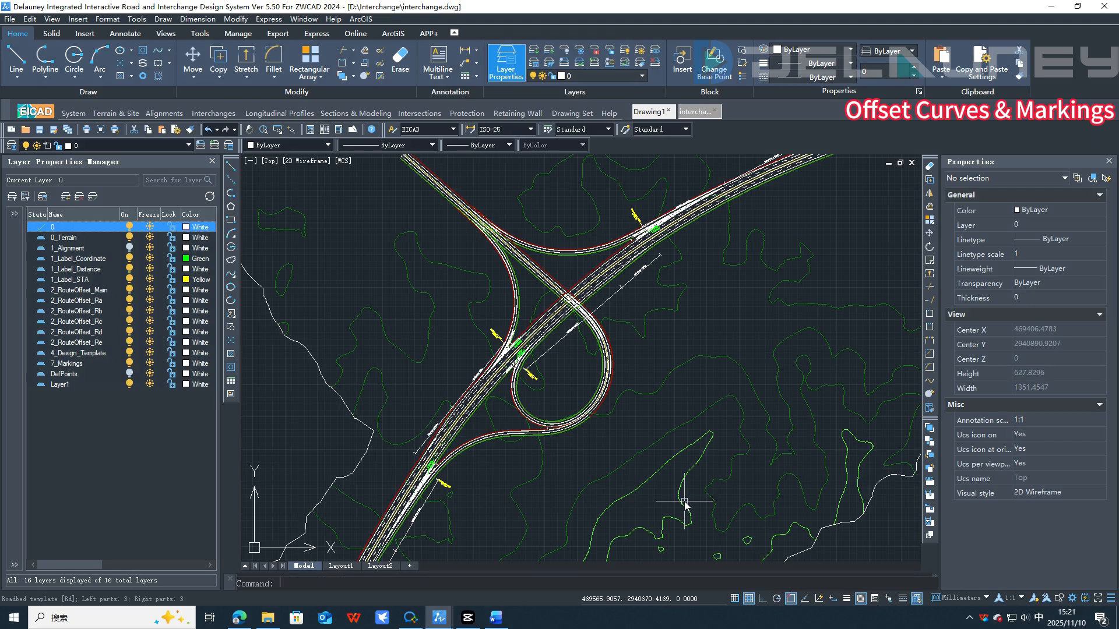
Step: Automatically design vertical curves on the main line's longitudinal profile from the ground line control points
{"action": "left_click", "coordinate": [520, 500]}
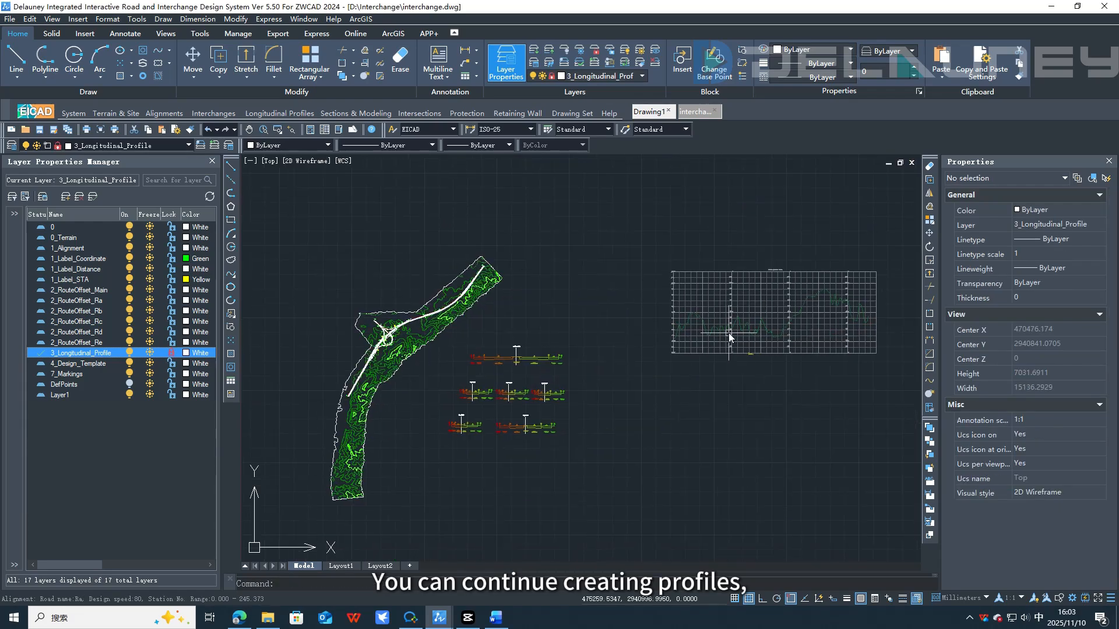
{"action": "left_click", "coordinate": [279, 113]}
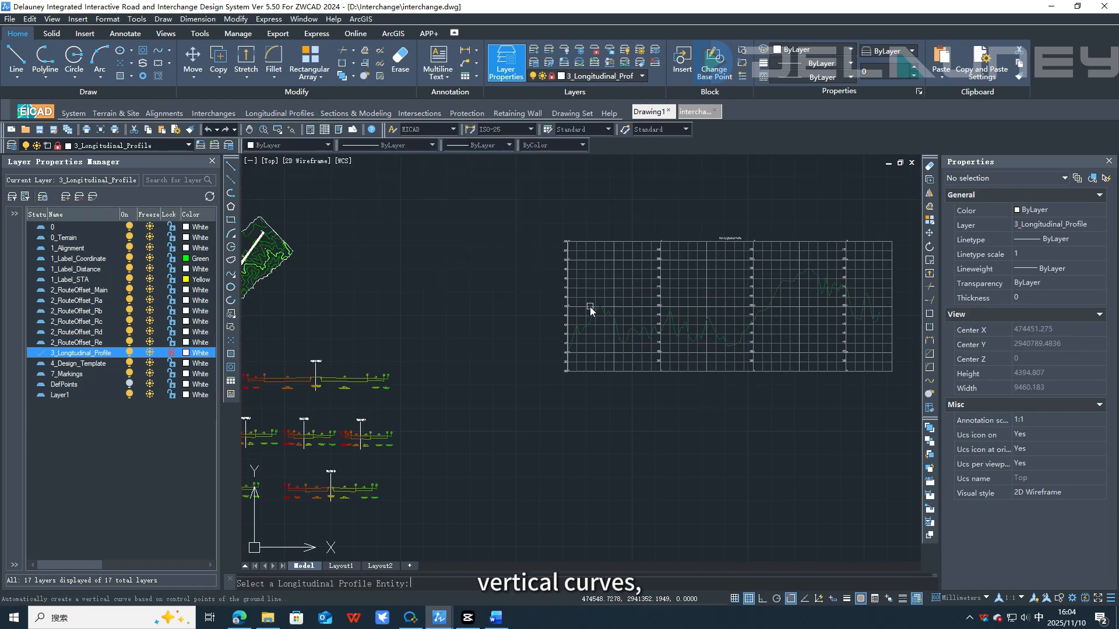
{"action": "left_click", "coordinate": [612, 482]}
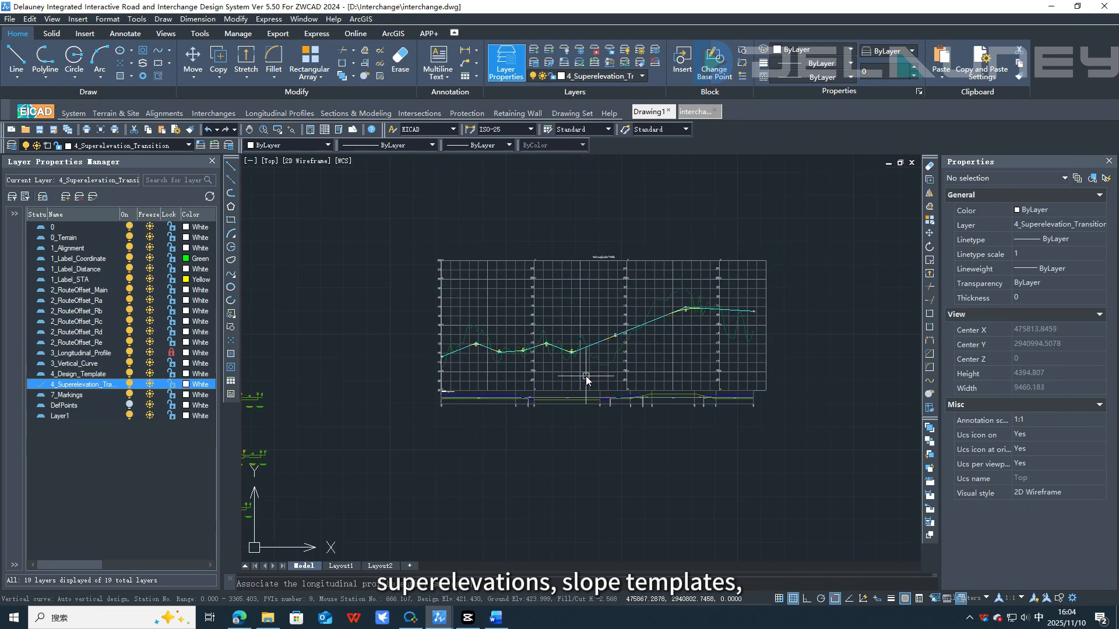